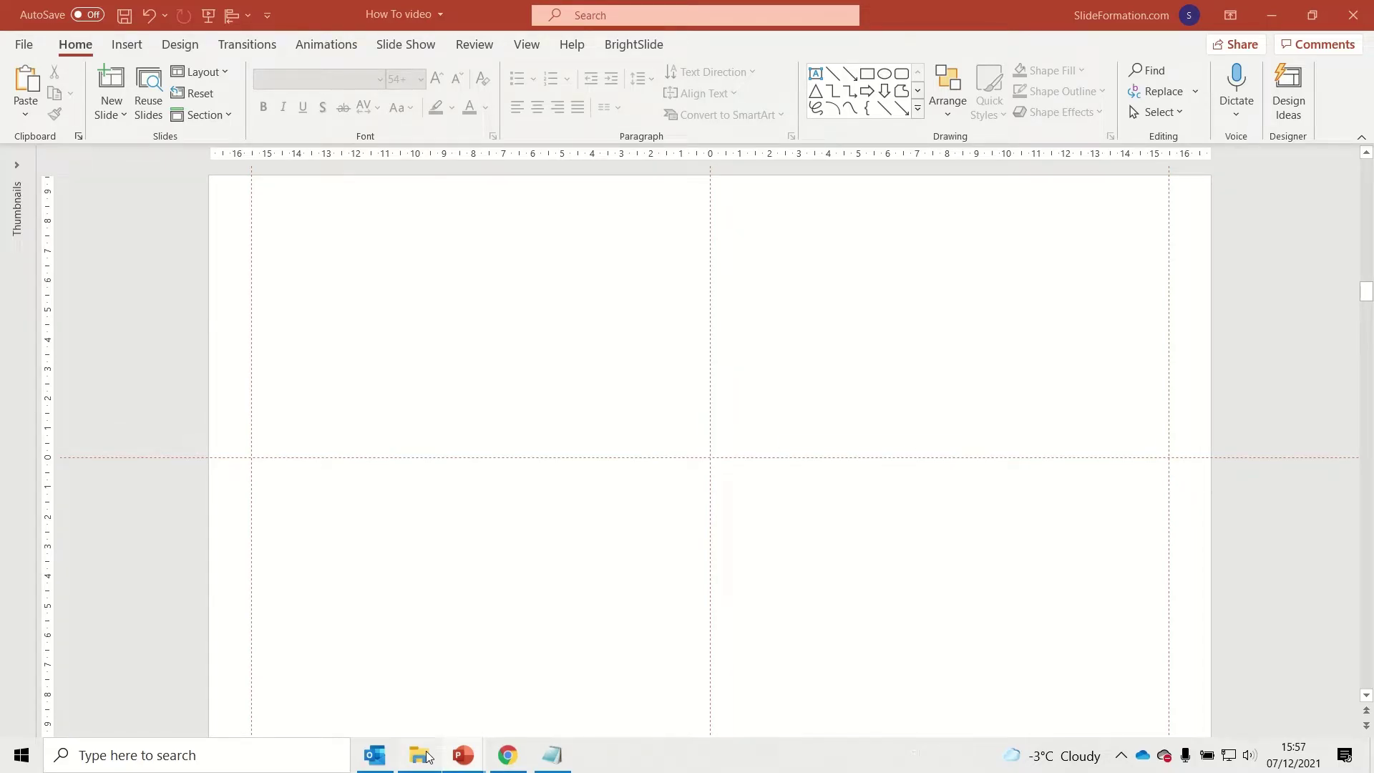
Drag the man-wearing-eyeglasses photo from the 'photos for slides' folder onto slide 7.
click(427, 757)
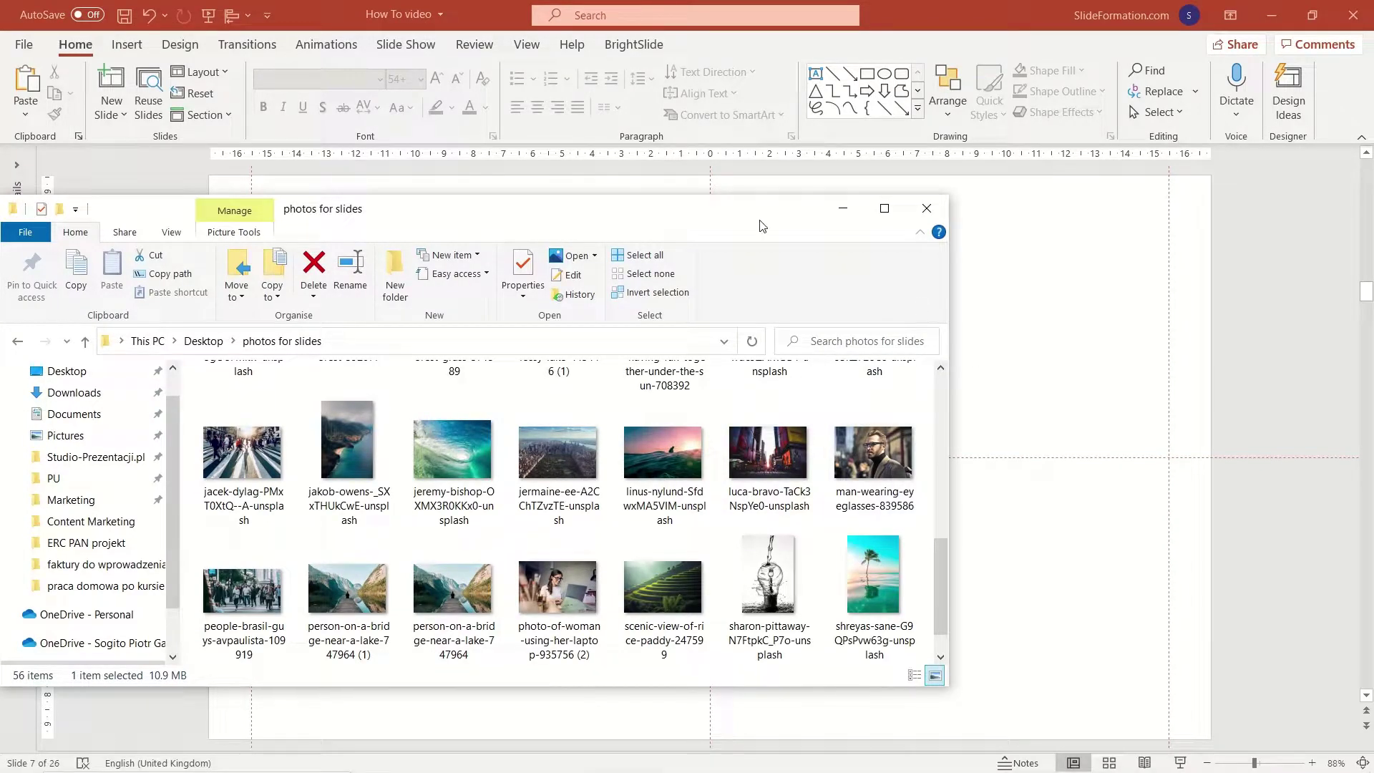
drag(763, 226, 571, 334)
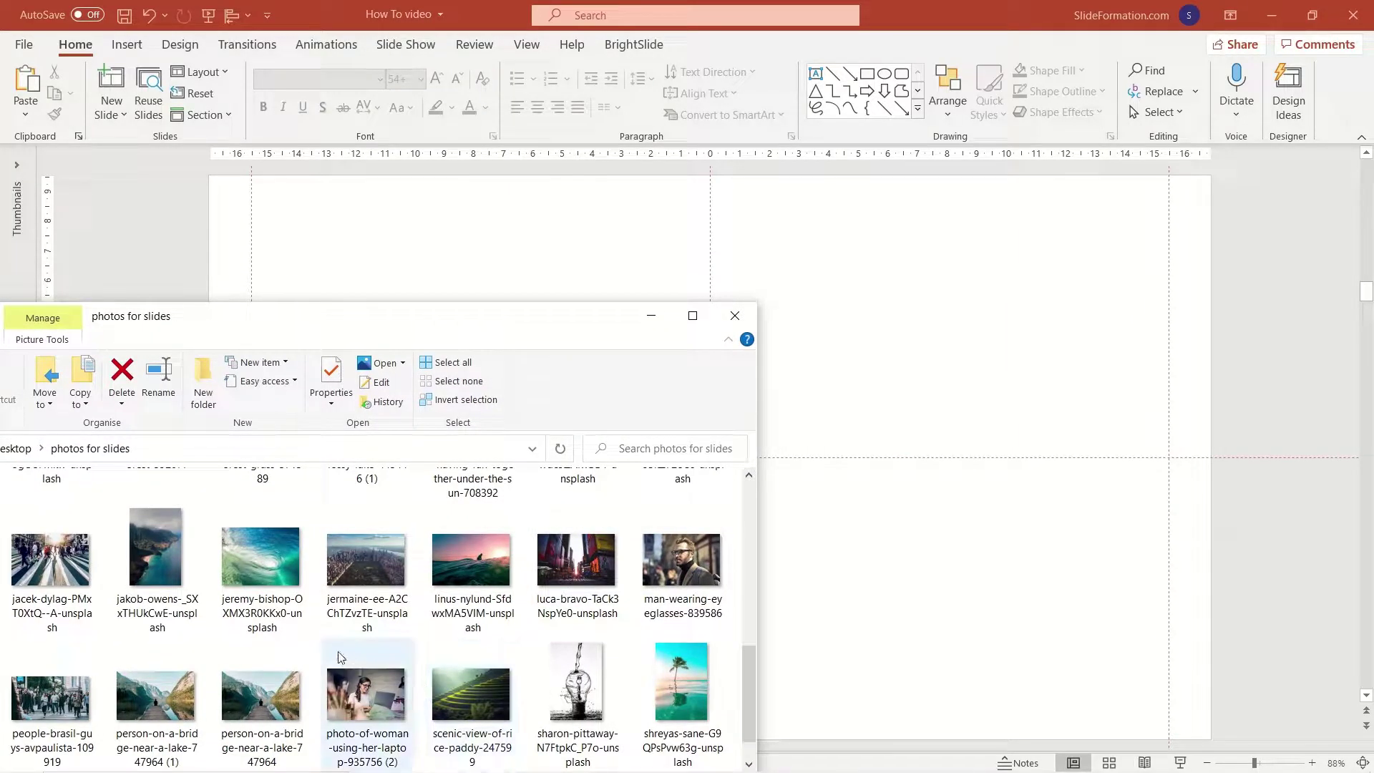
drag(663, 561, 901, 428)
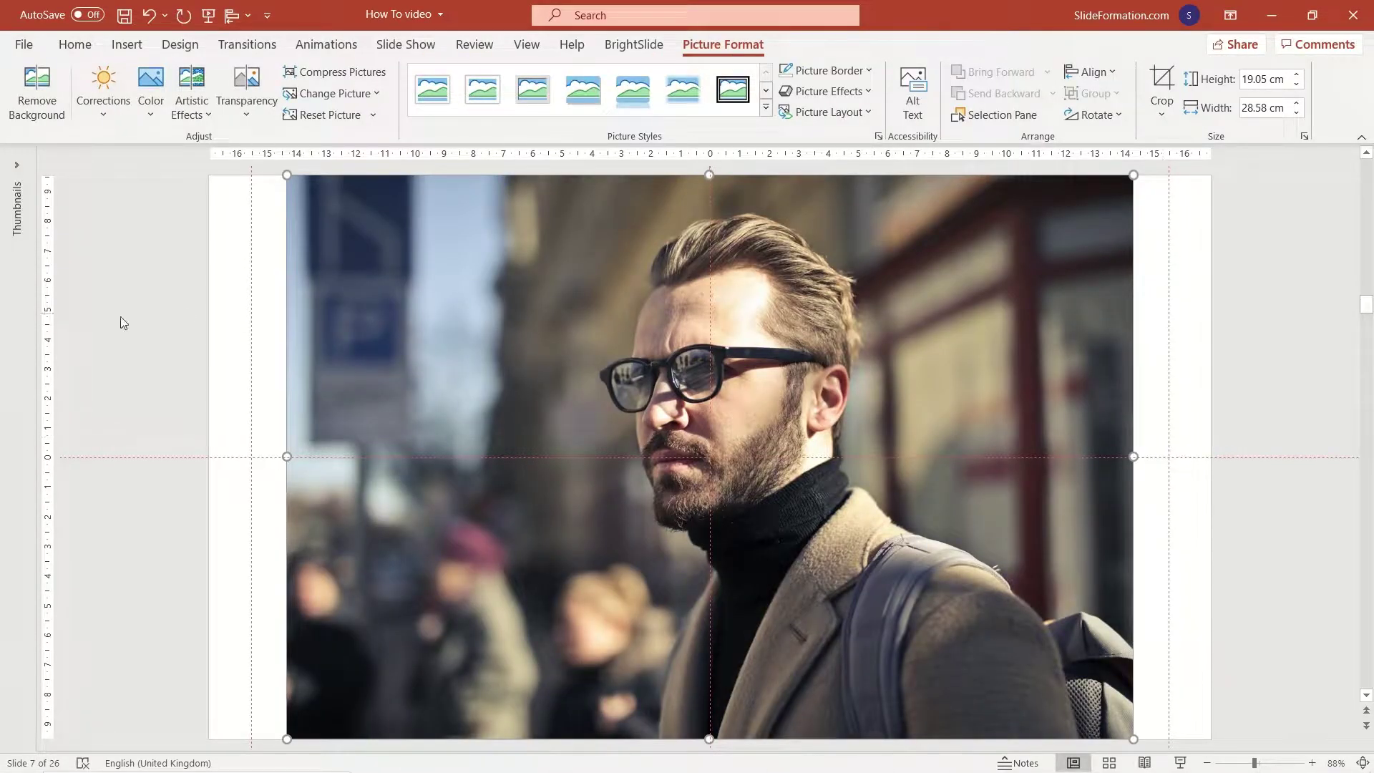
On slide 8, insert three stock images found by searching 'PORTRAIT'.
key(Page_Down)
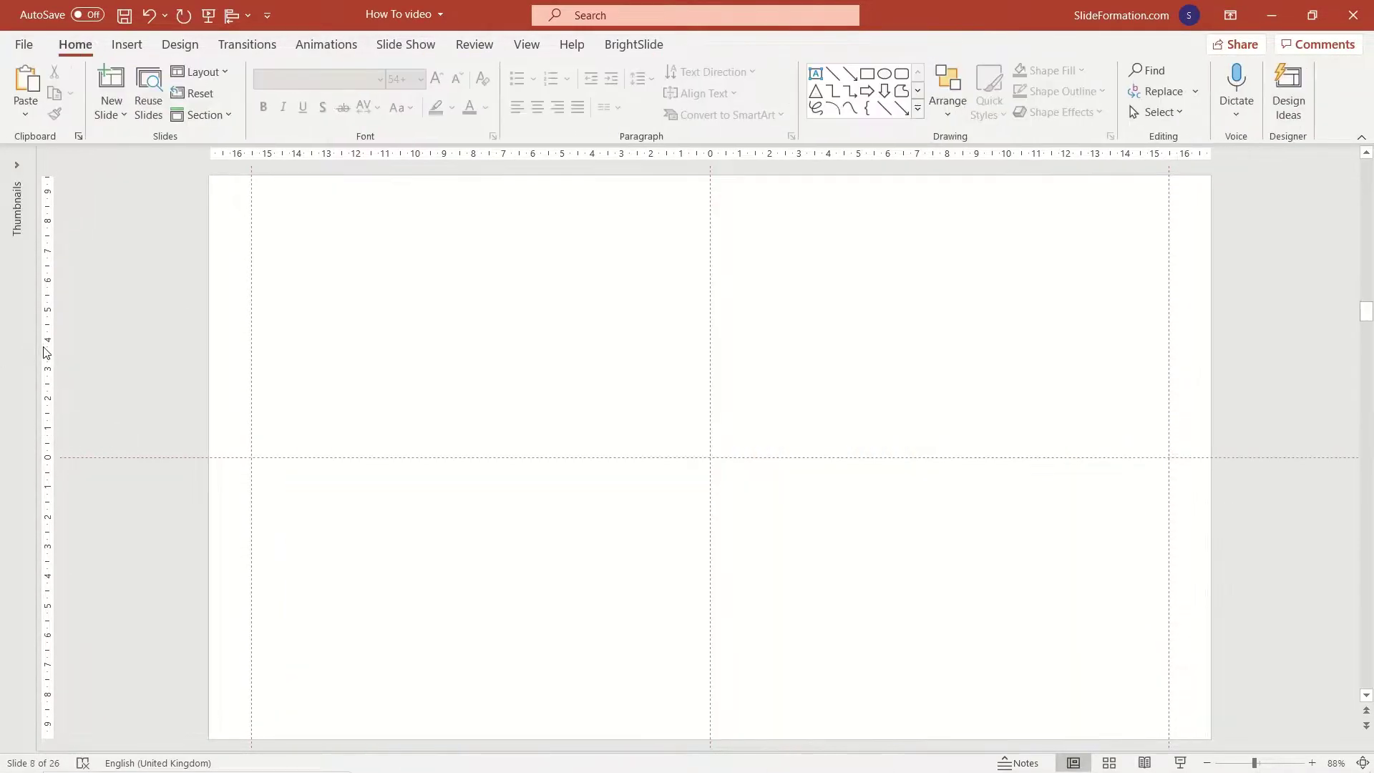
click(128, 47)
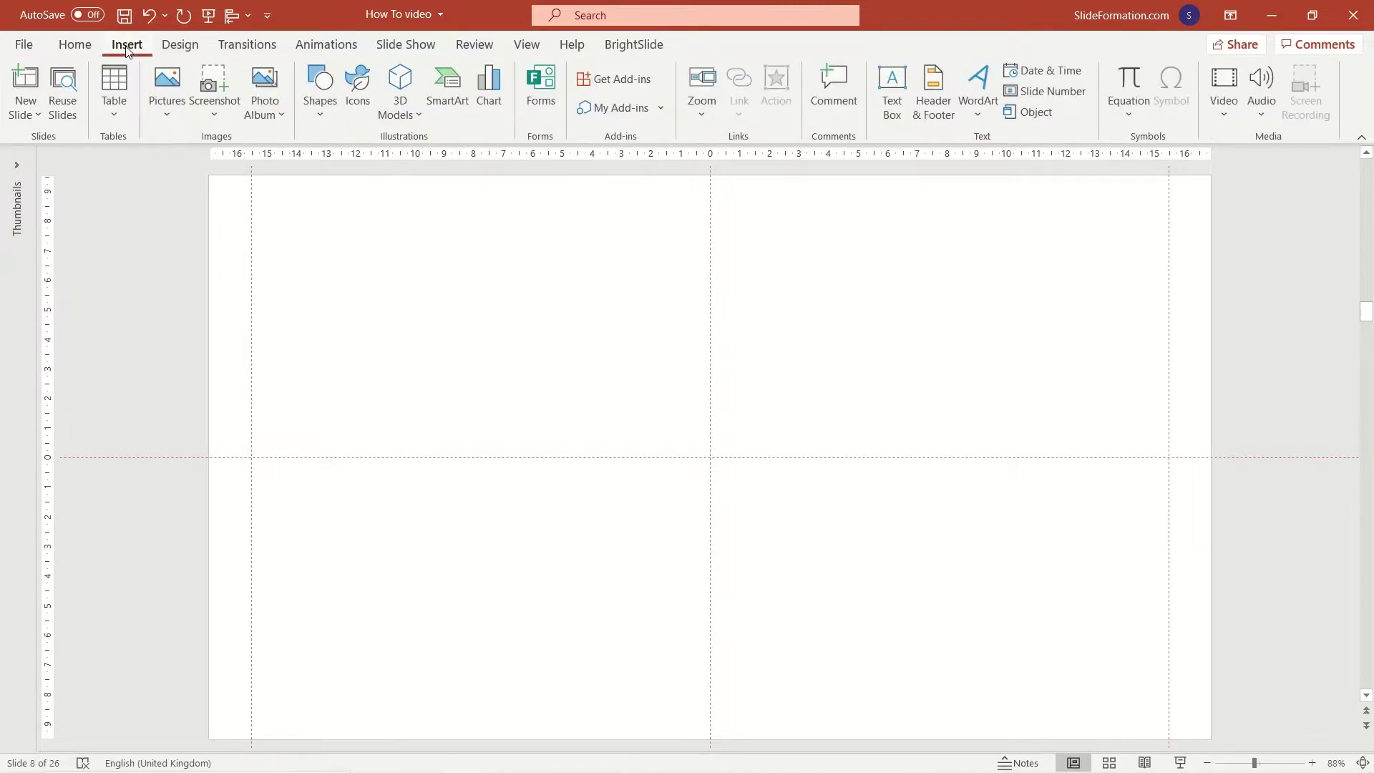
click(178, 112)
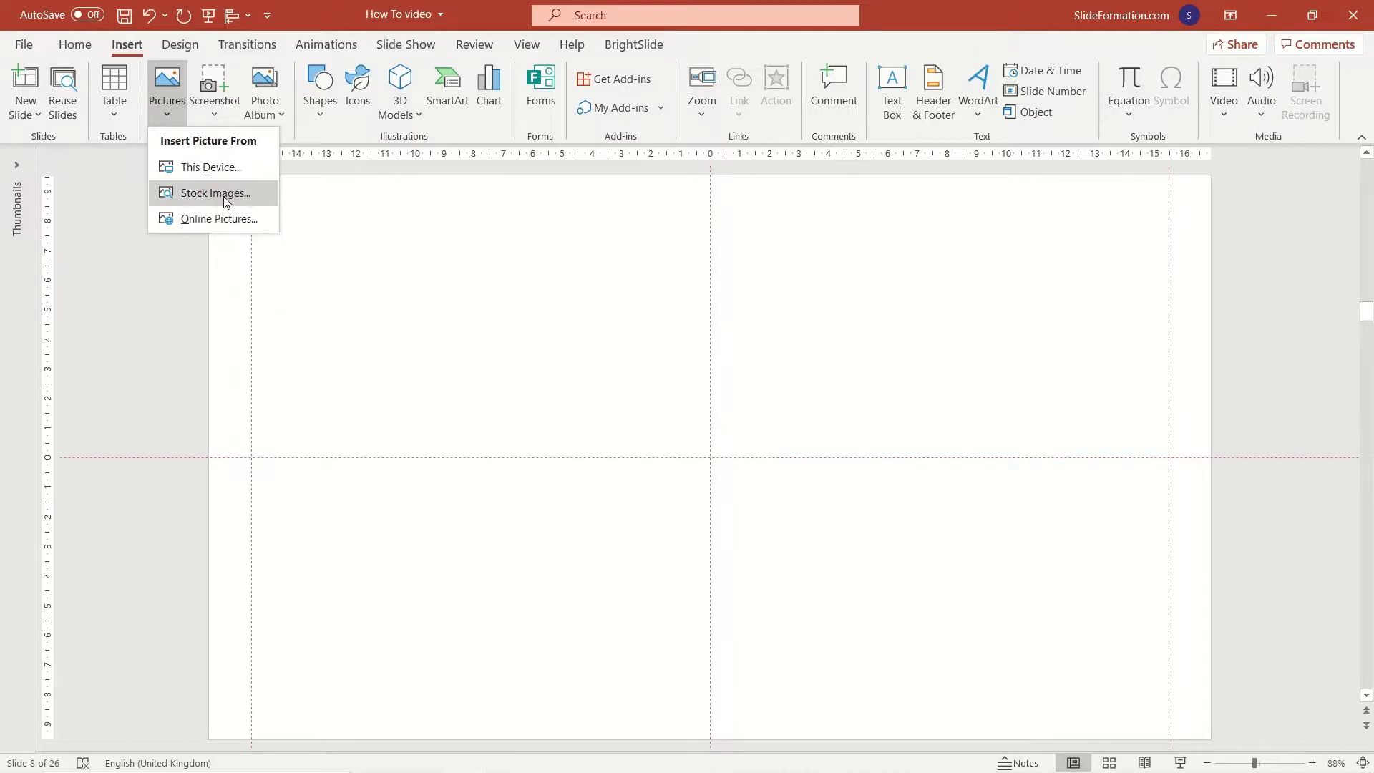
click(226, 201)
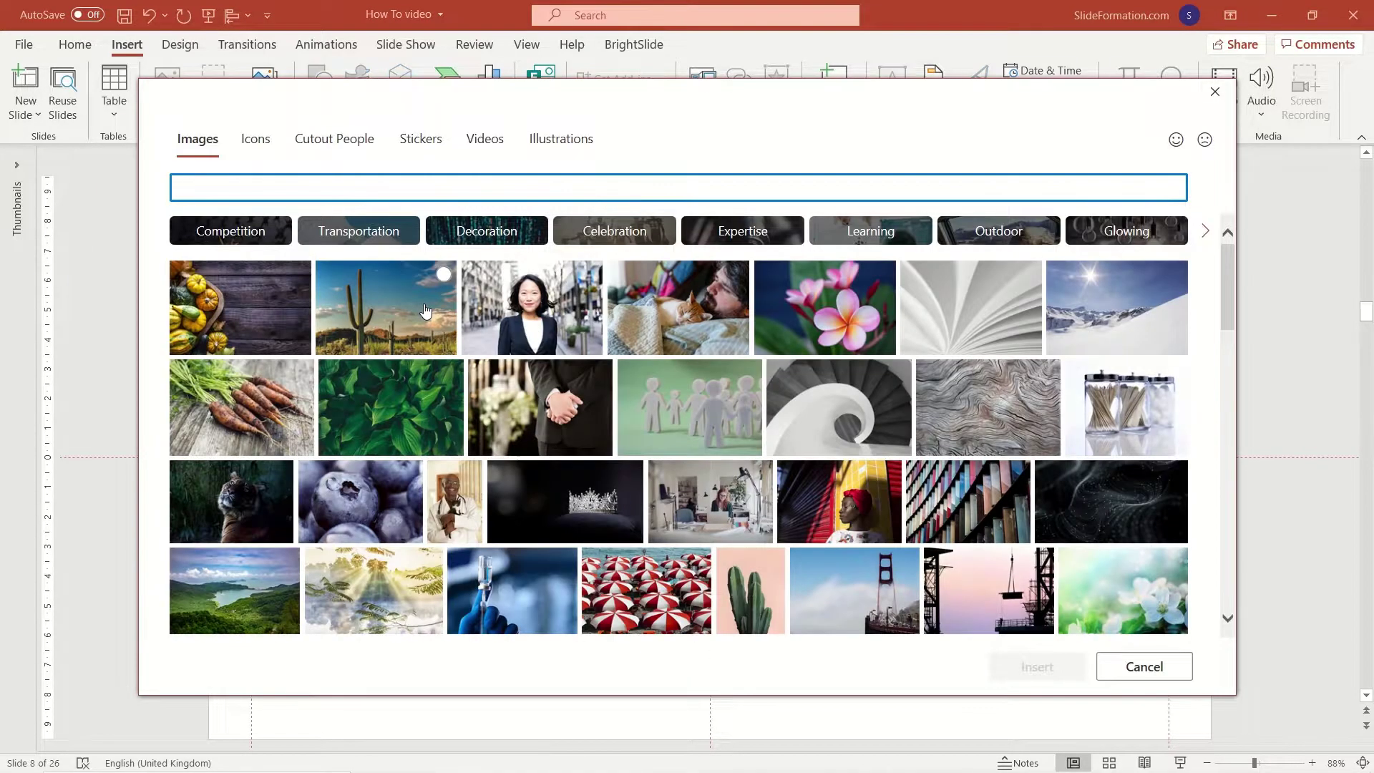
text(PO)
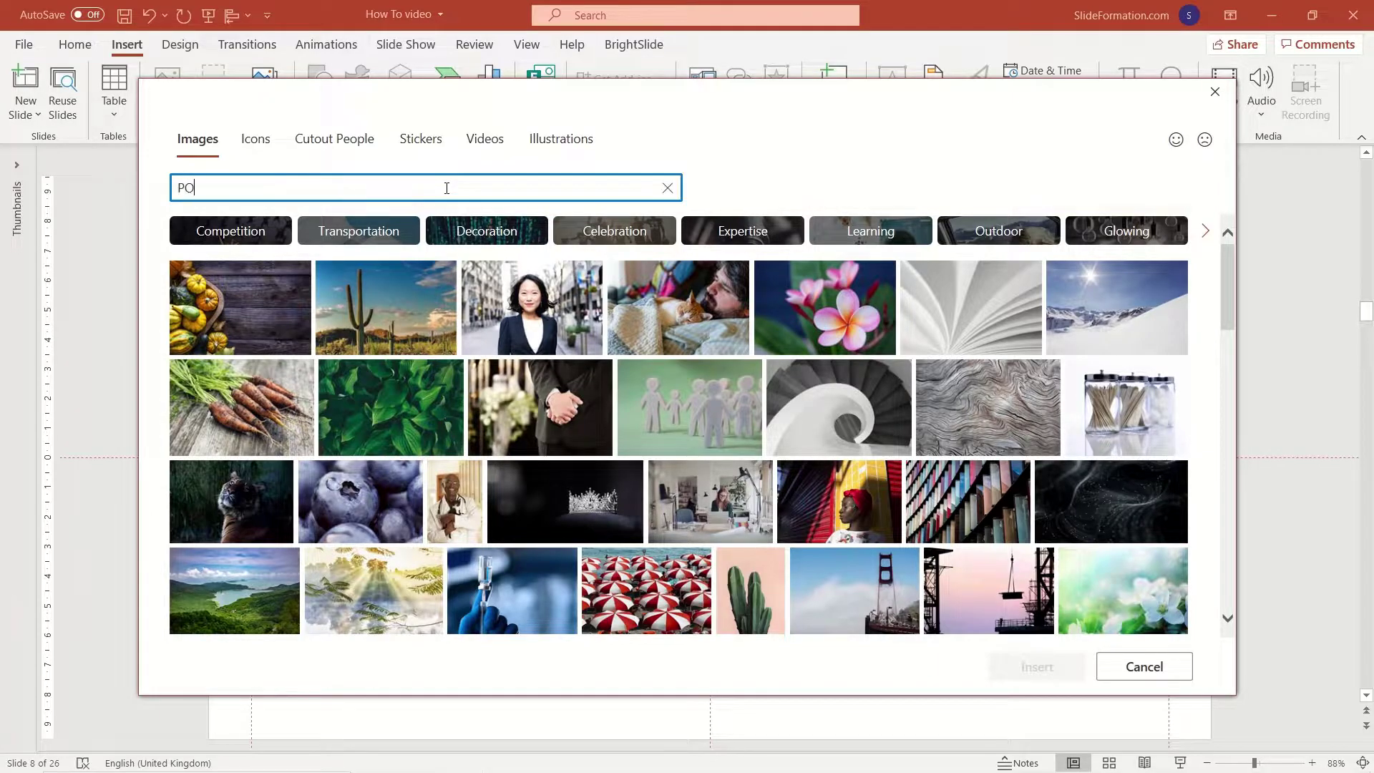
text(RTRAIT)
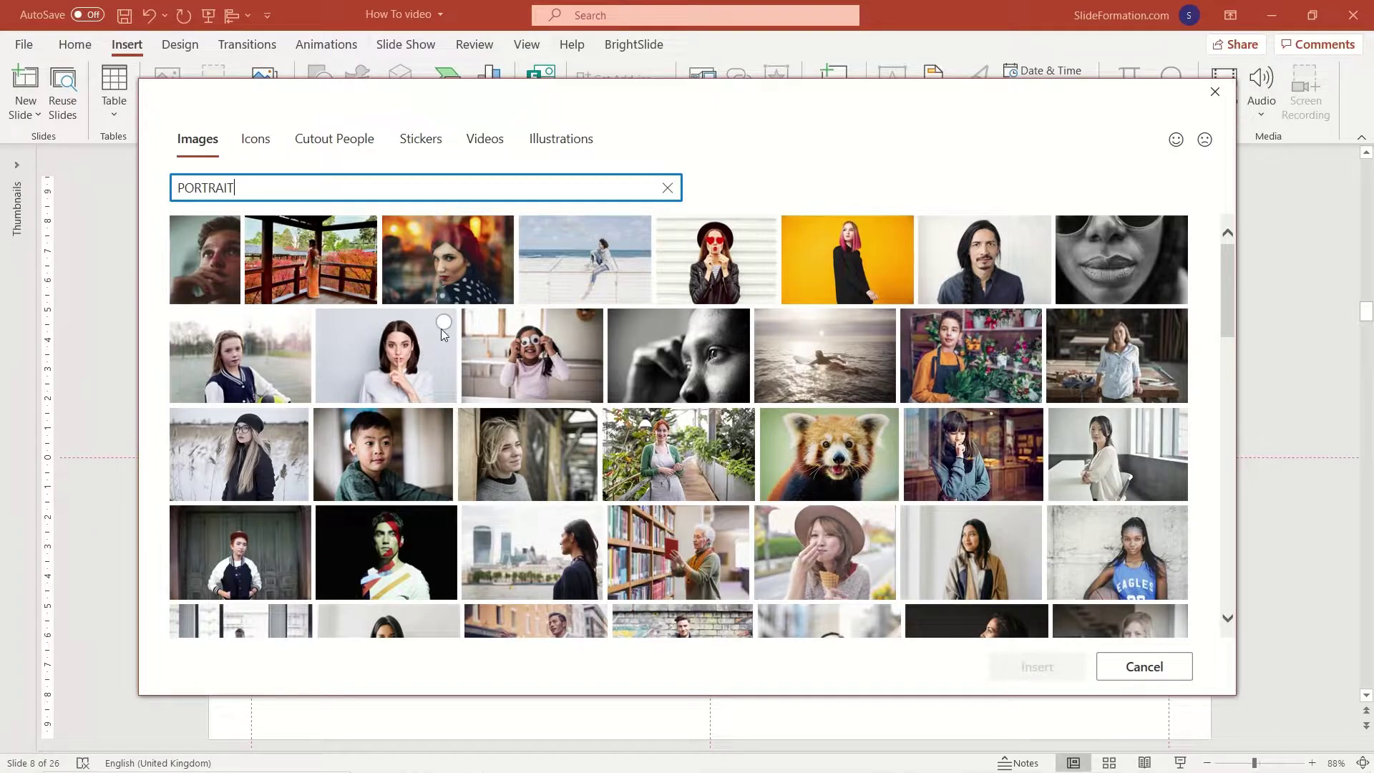
click(443, 324)
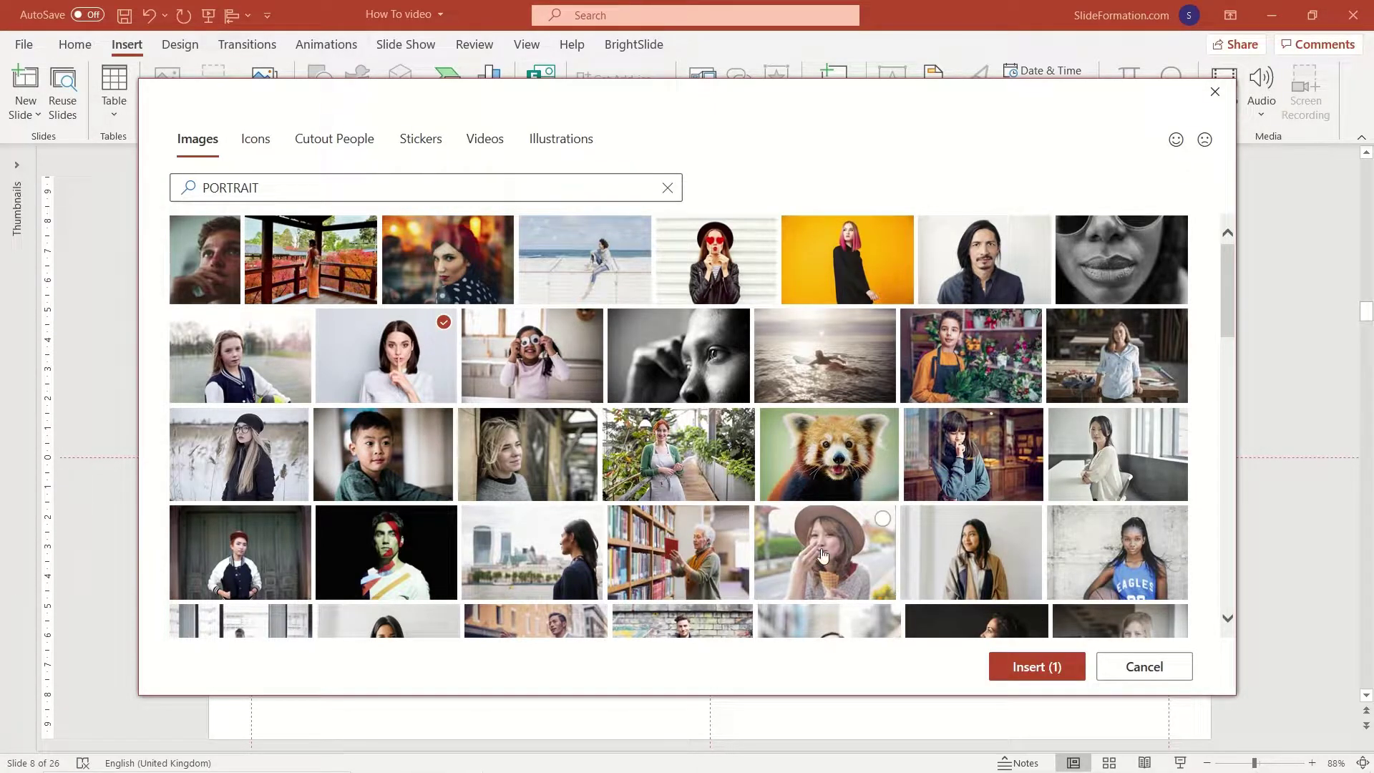
click(1029, 520)
scroll(833, 460, down, 3)
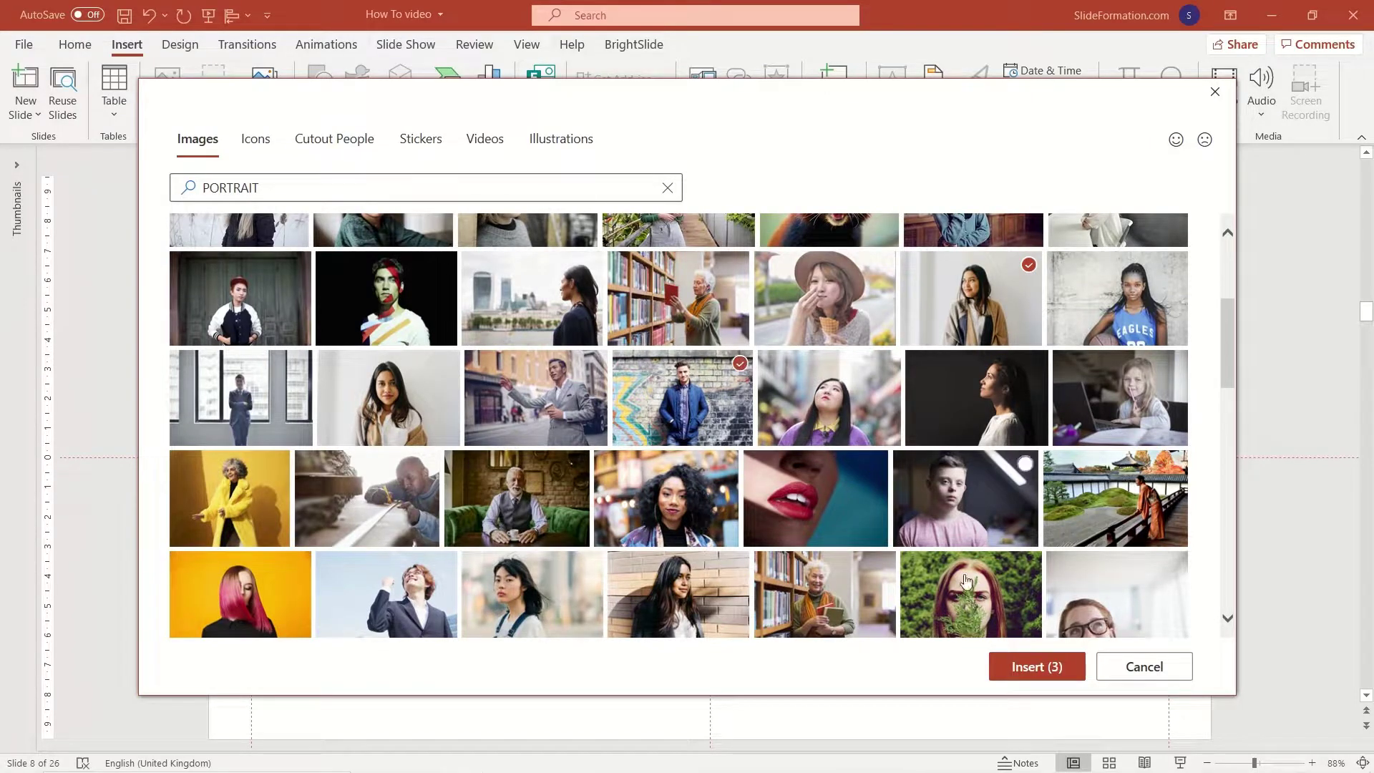
click(1025, 664)
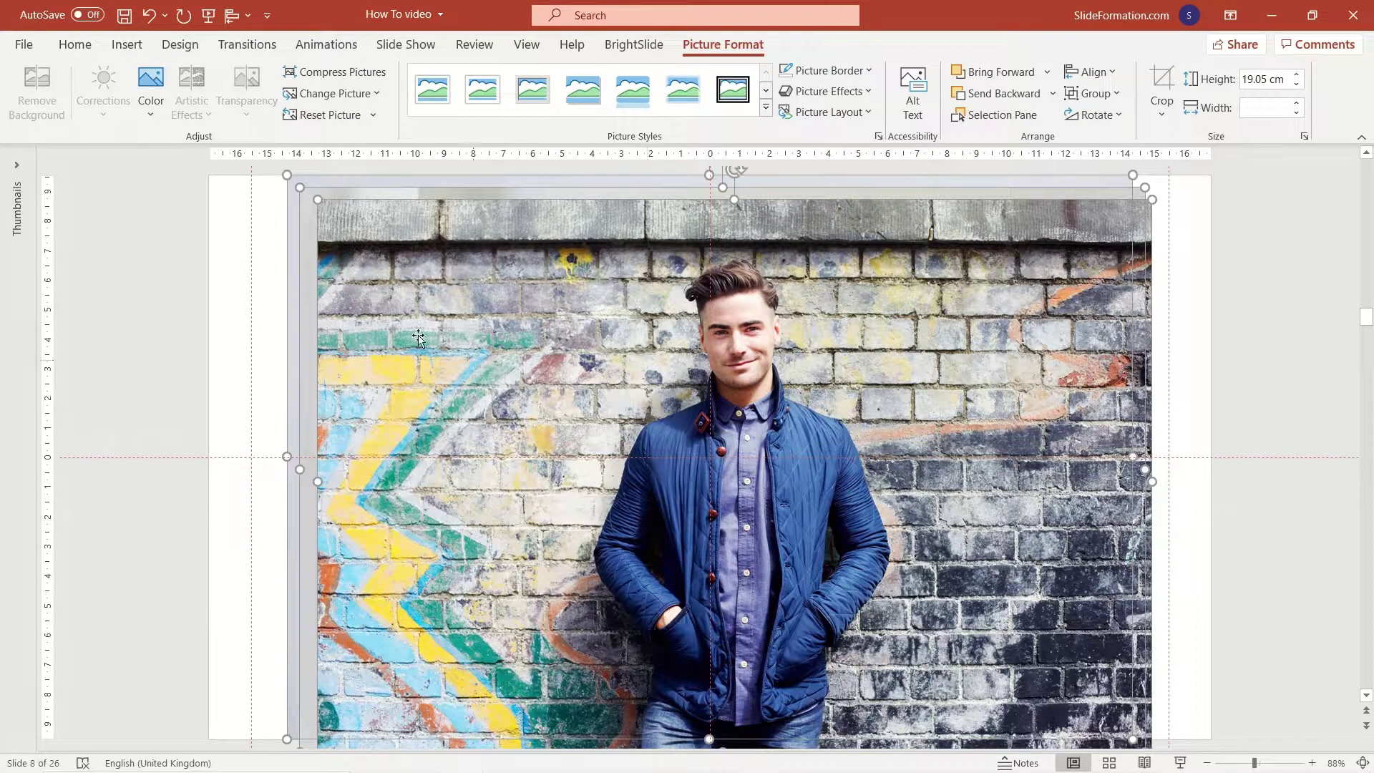
Paste the graffiti-wall portrait onto slide 10, snapped to the top edge and centre.
click(256, 309)
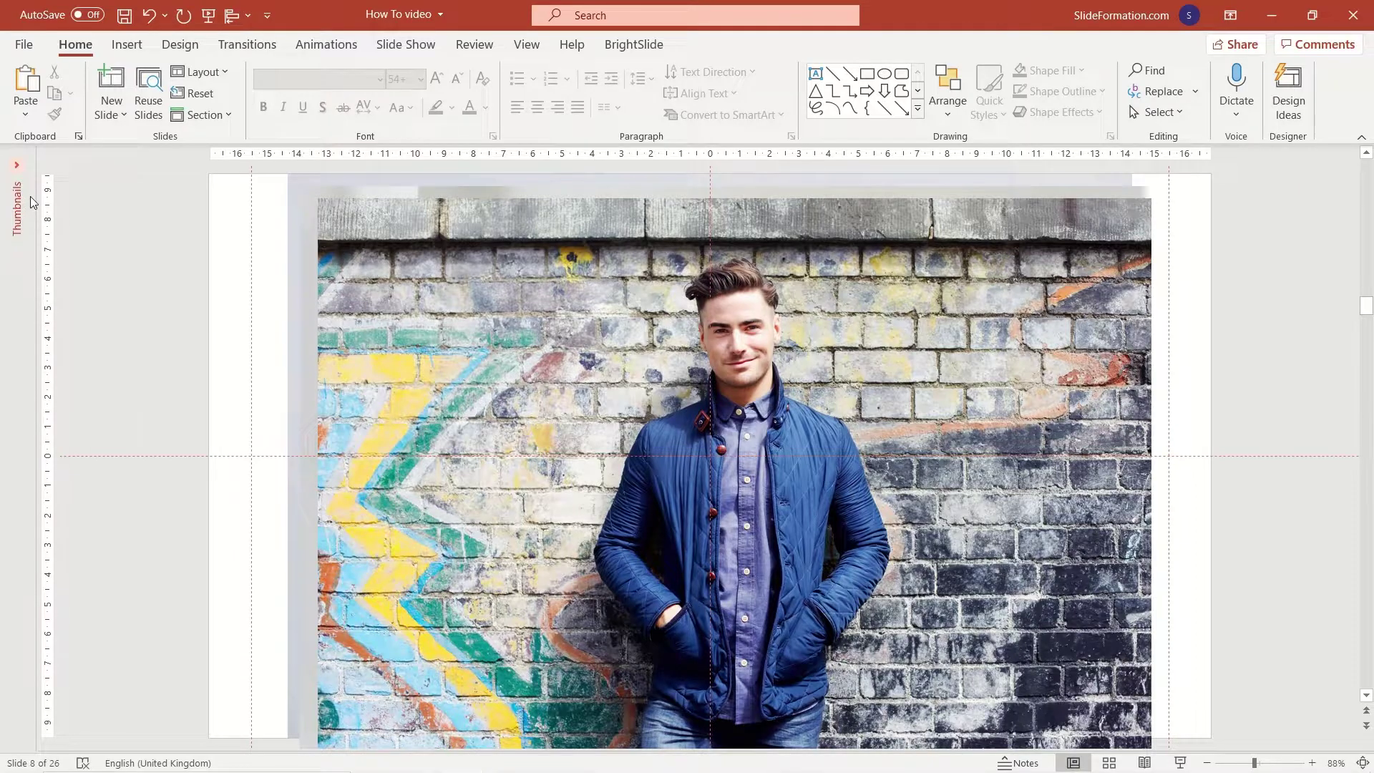
click(406, 350)
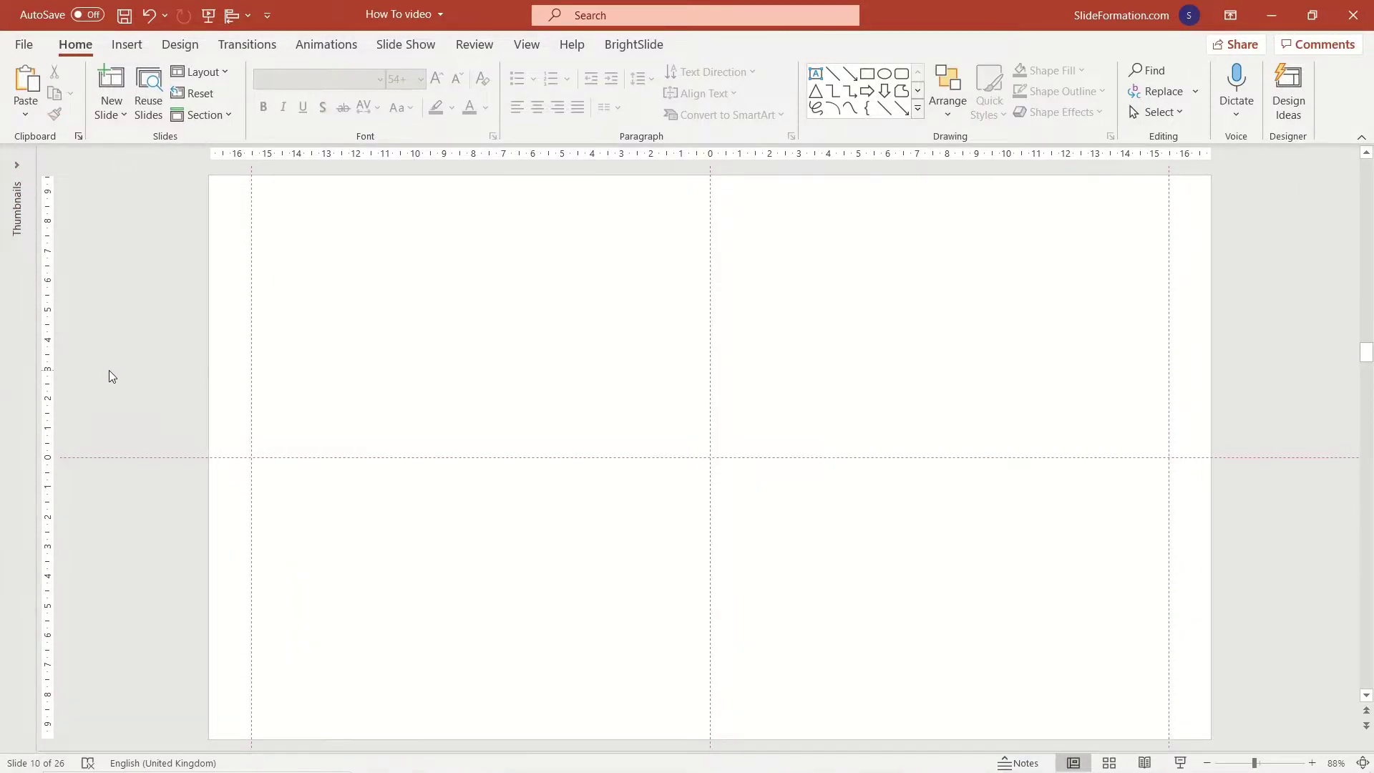
key(ctrl+v)
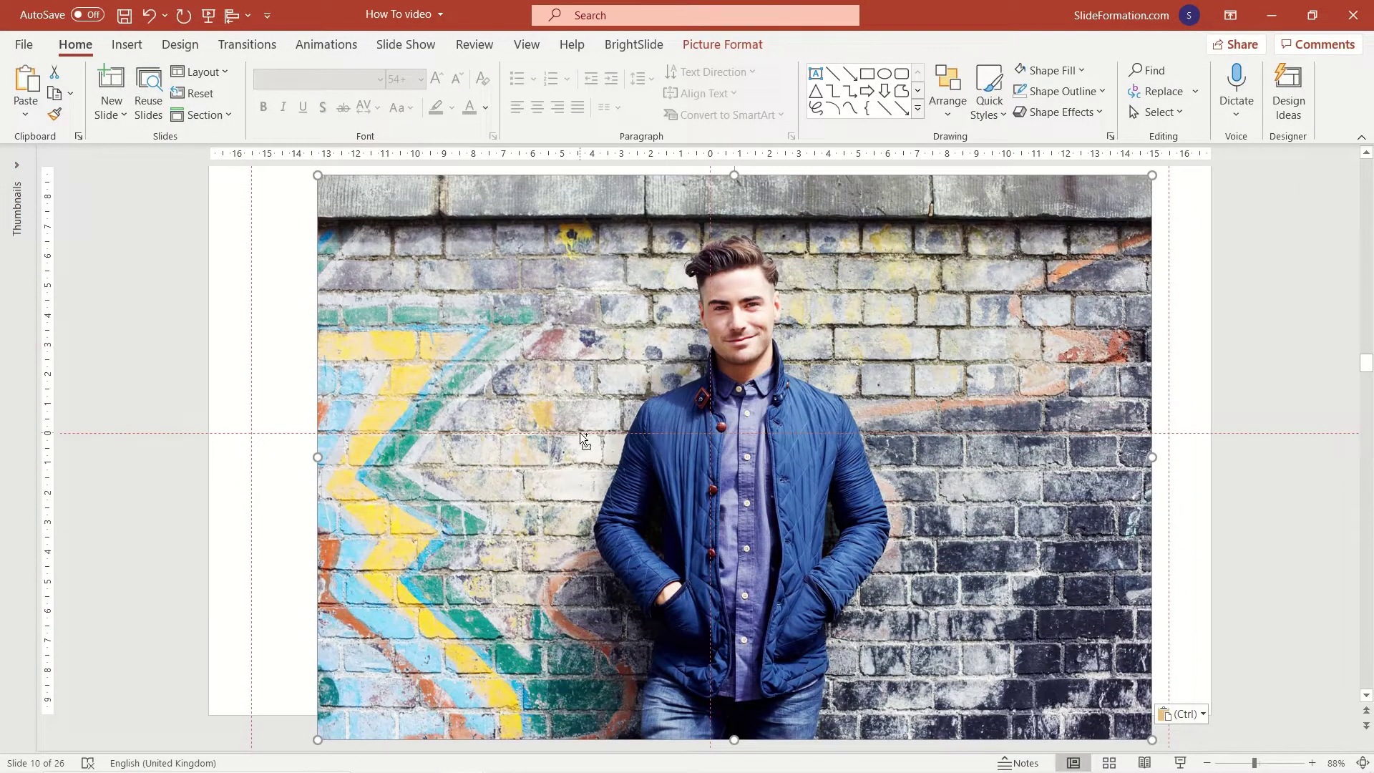
scroll(584, 438, down, 1)
drag(771, 437, 749, 416)
click(1092, 398)
click(902, 350)
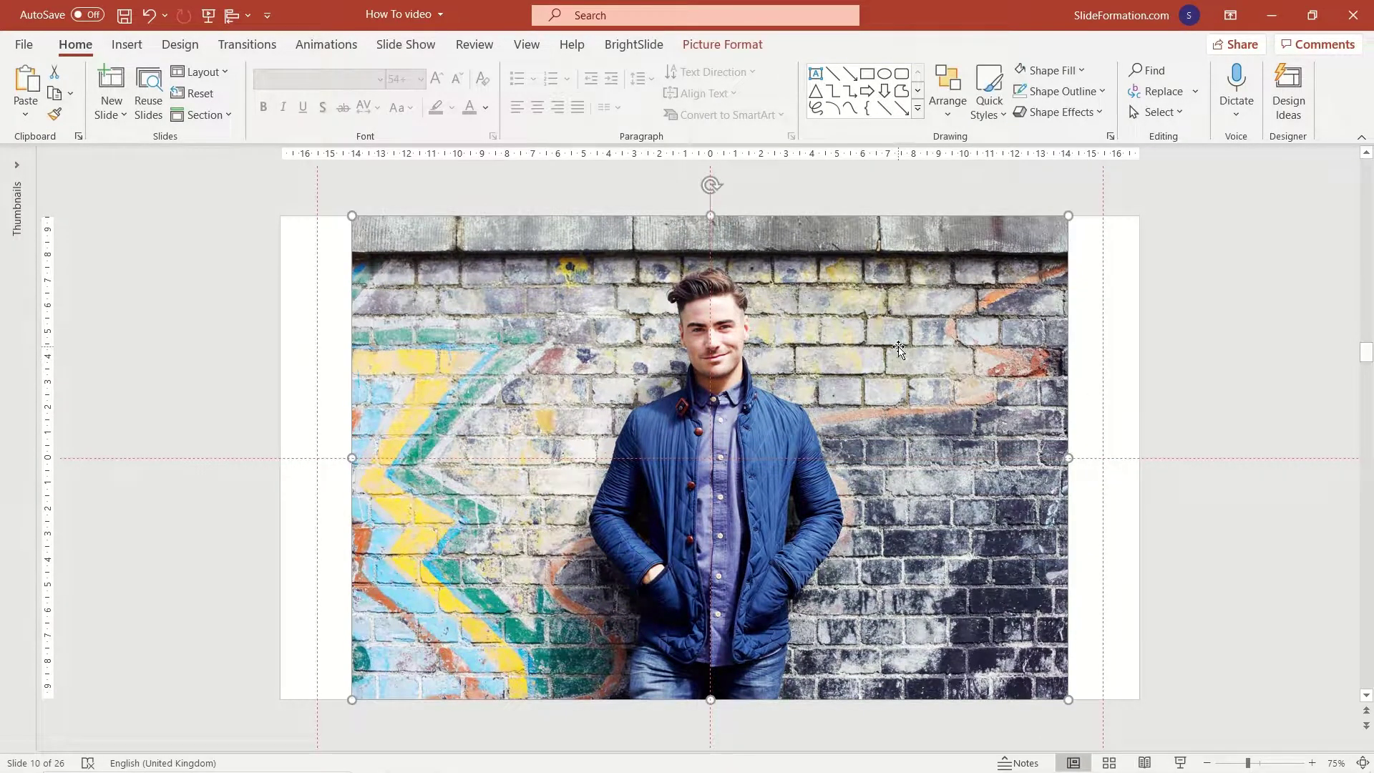
click(763, 49)
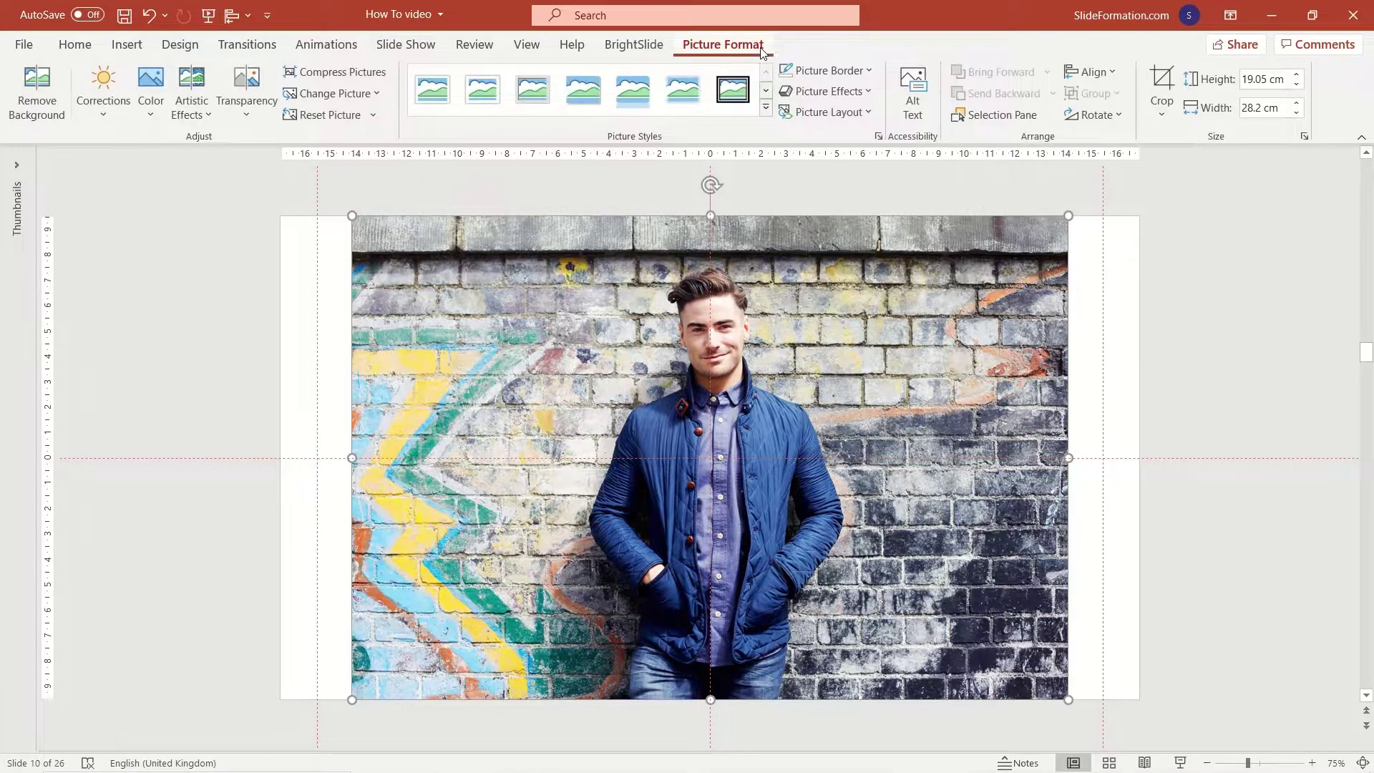
click(1166, 84)
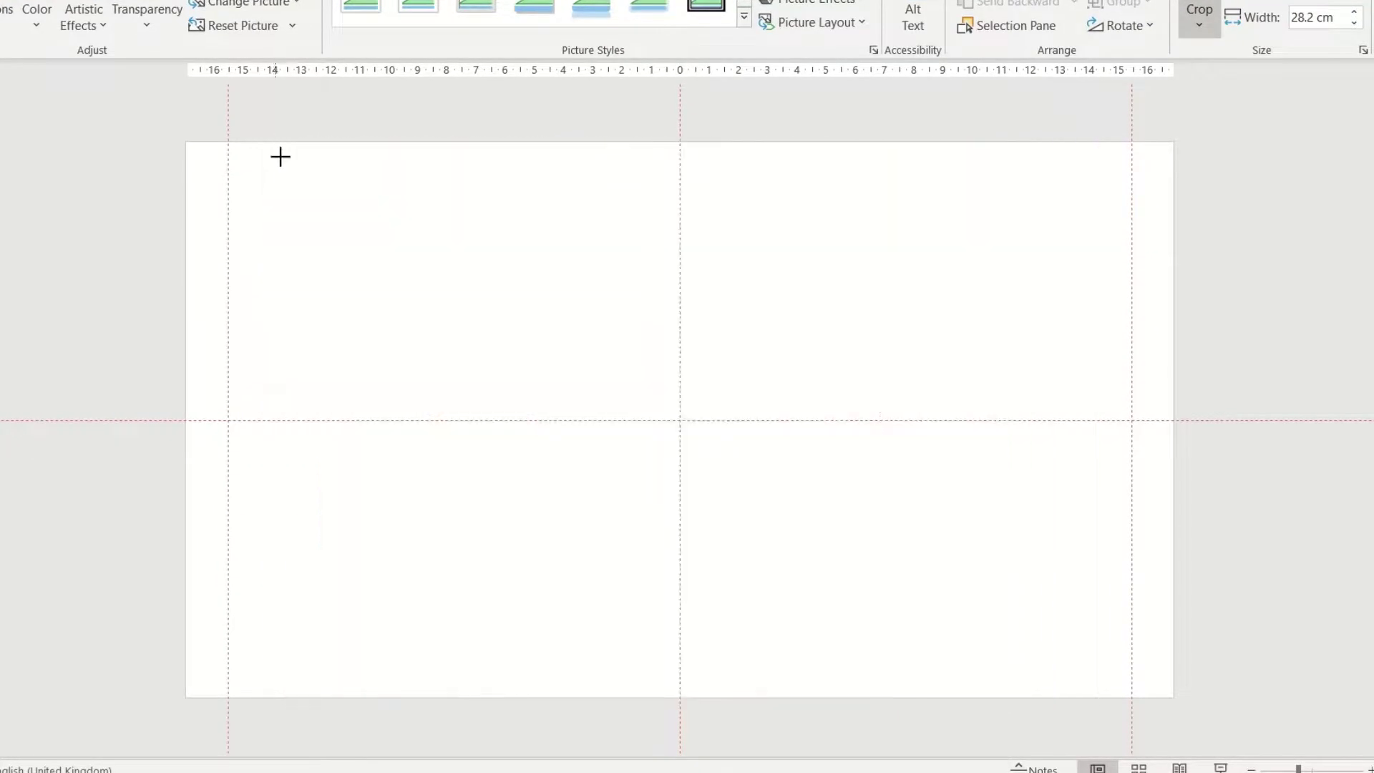
mouse_move(296, 168)
mouse_down()
mouse_move(416, 262)
mouse_move(445, 329)
mouse_move(483, 201)
mouse_move(516, 171)
mouse_up()
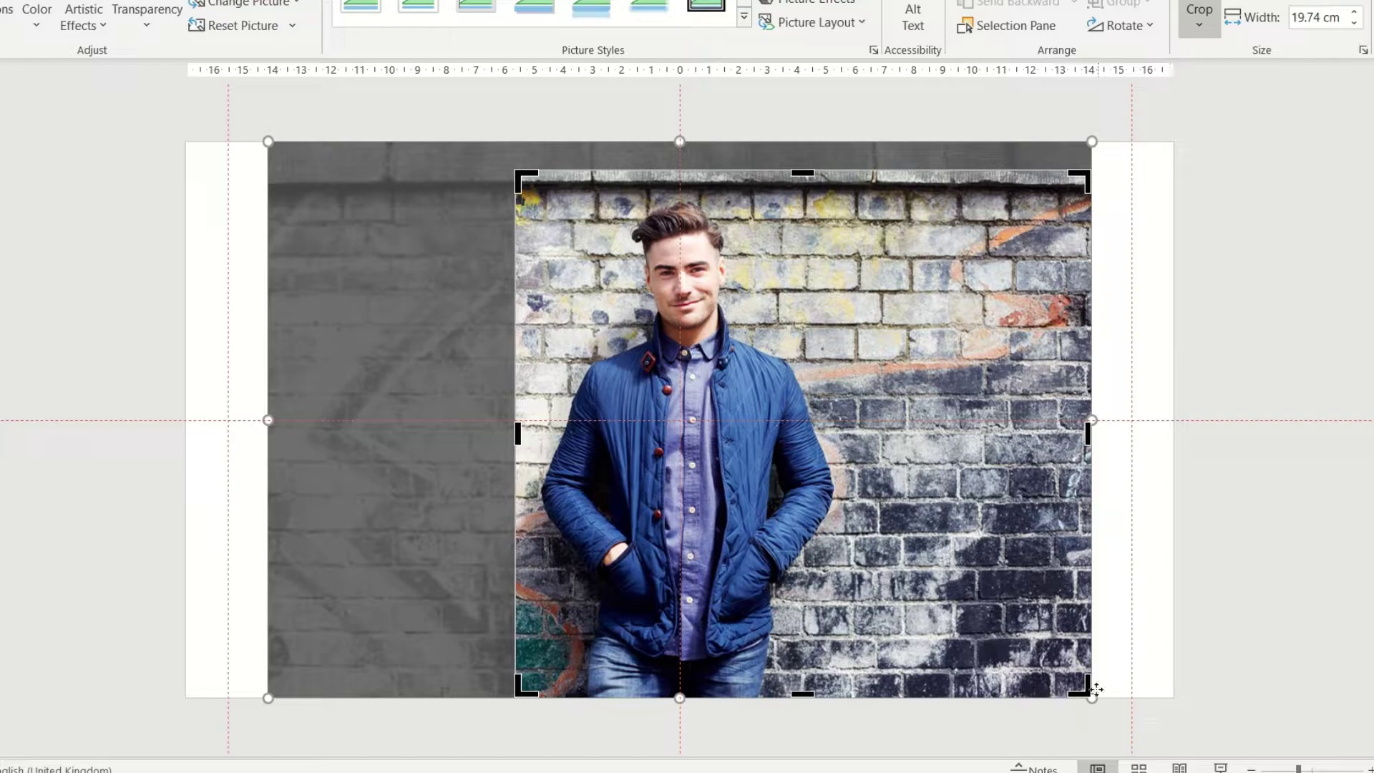
drag(1086, 680, 836, 698)
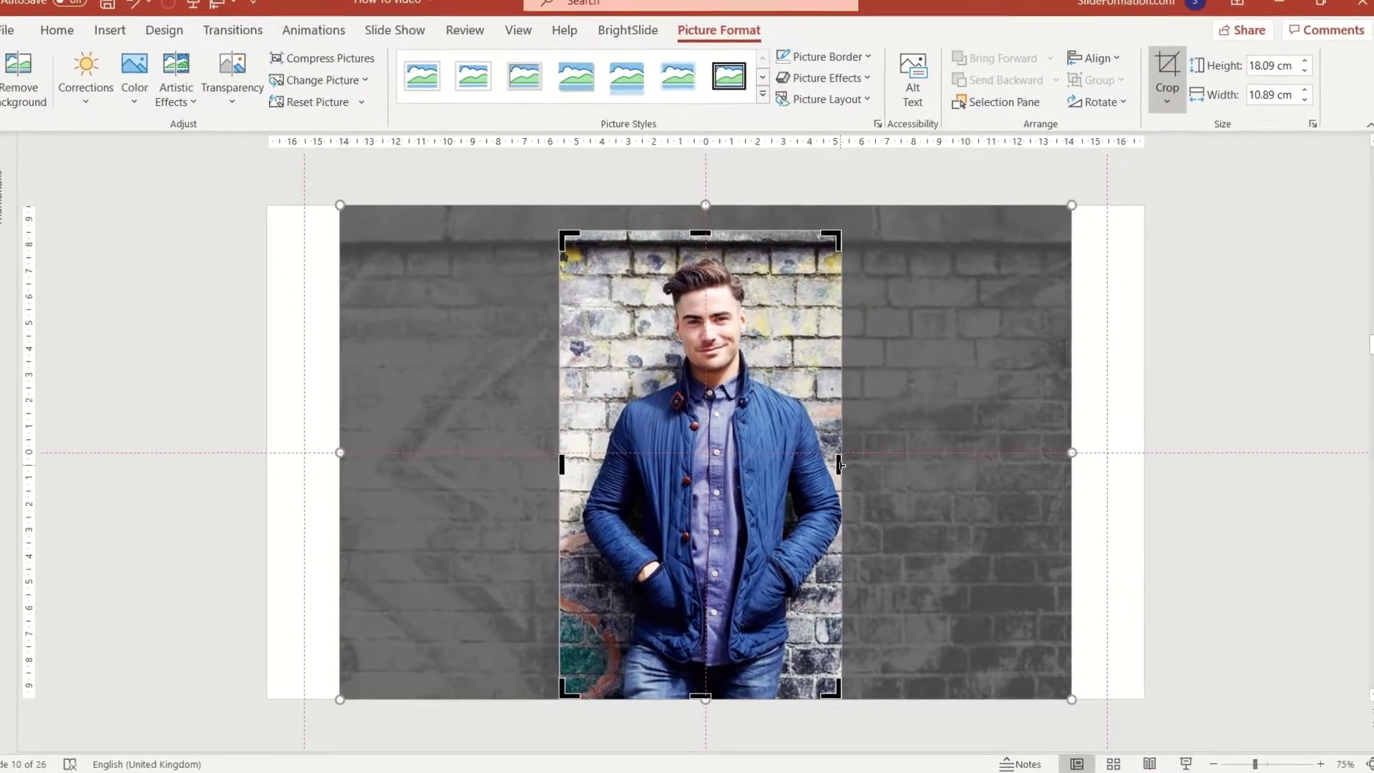
drag(842, 453, 860, 452)
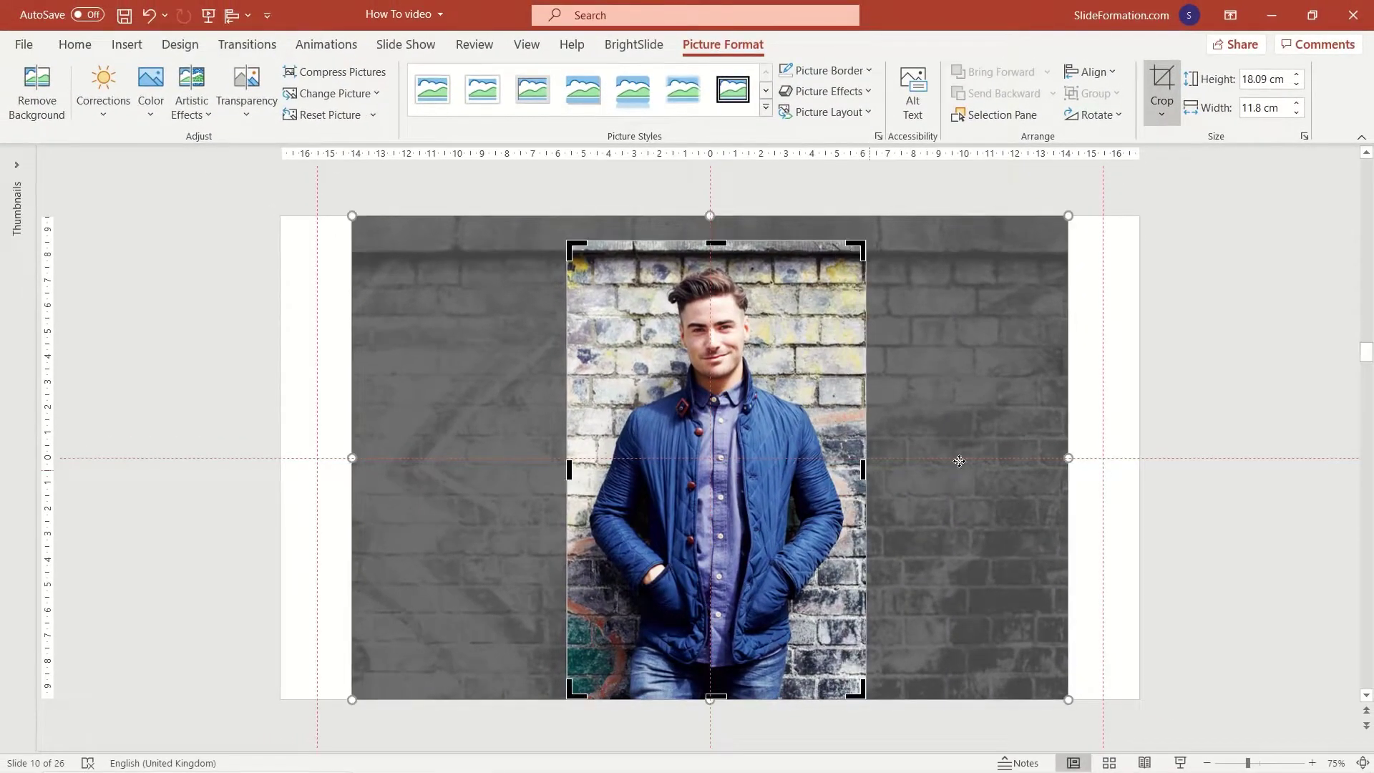
click(1119, 501)
key(ctrl+z)
key(ctrl+z)
key(ctrl+z)
key(ctrl+z)
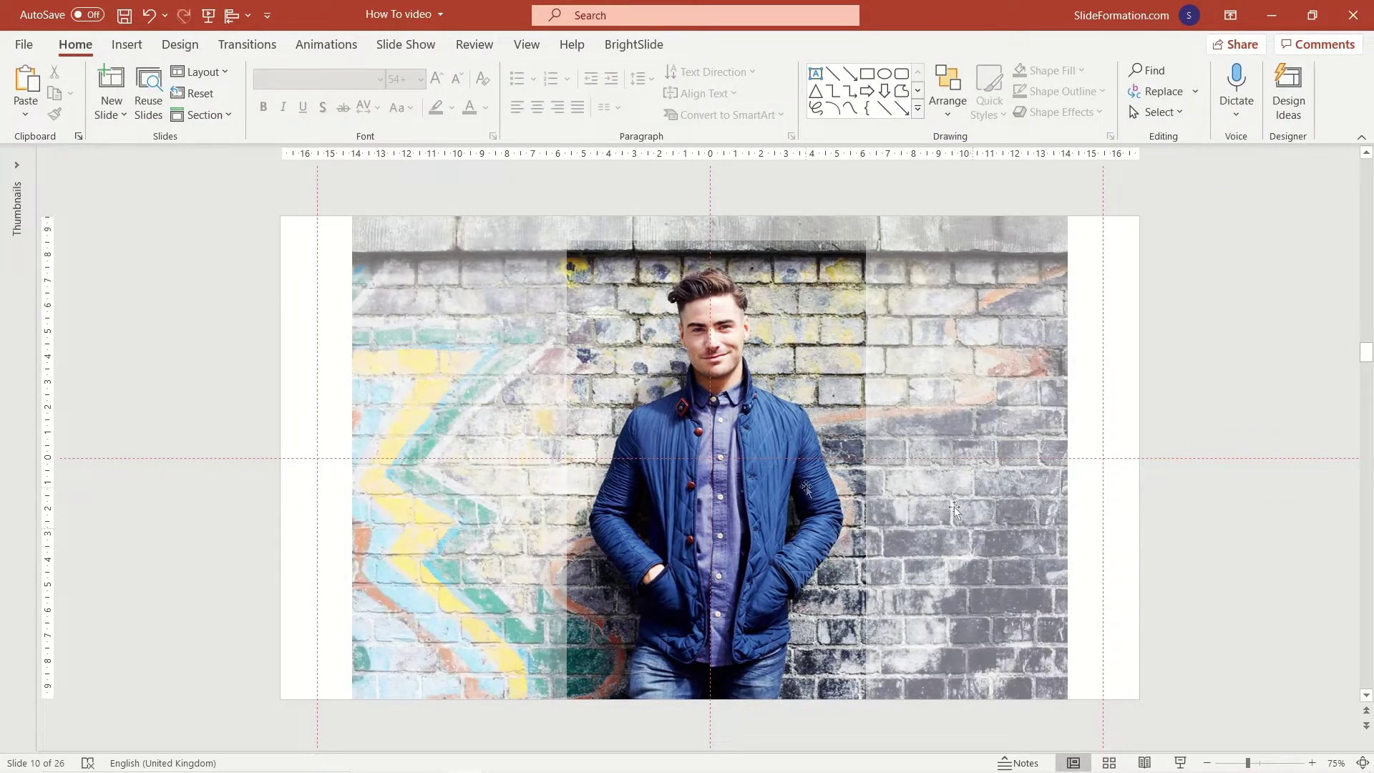
click(954, 472)
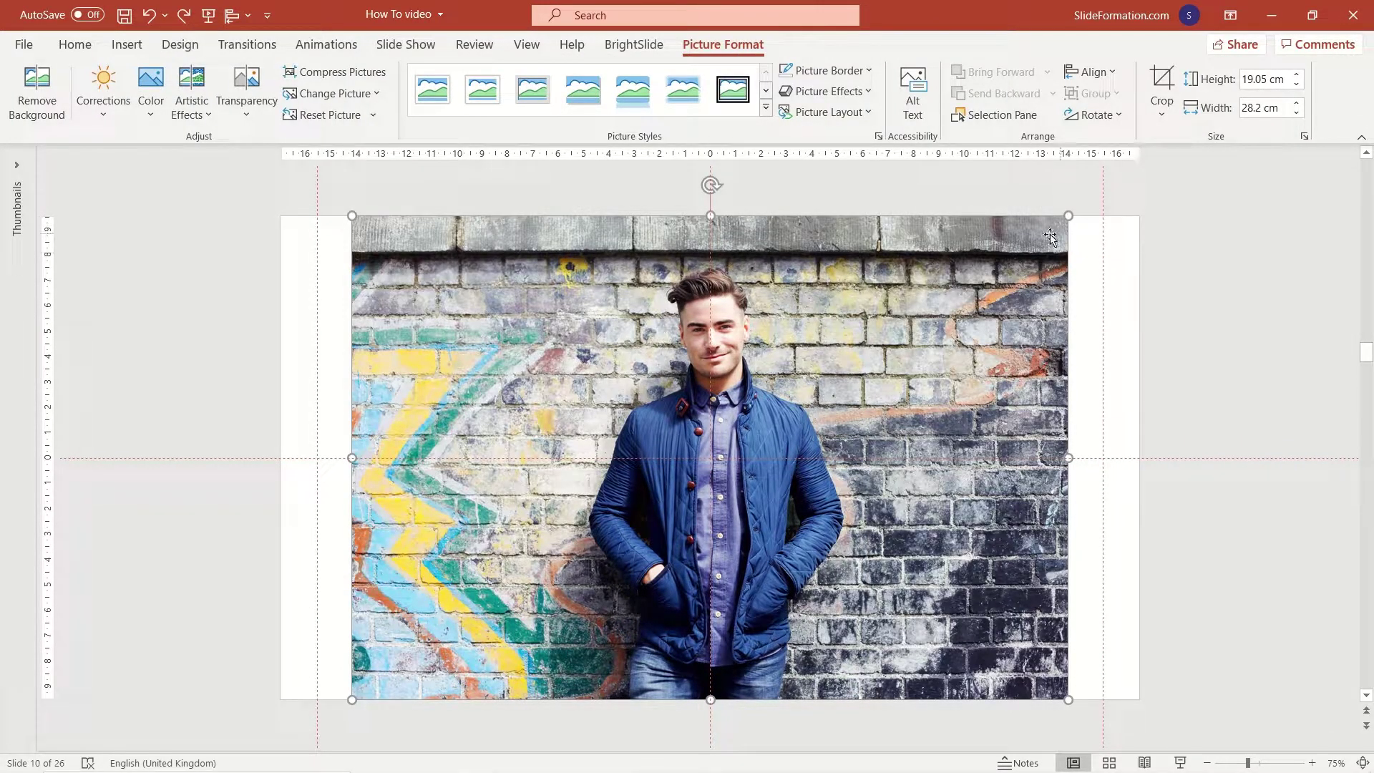
Drag the brick-wall photo's corners outward toward the slide edges, then bring up its Crop options.
drag(1071, 219, 1140, 168)
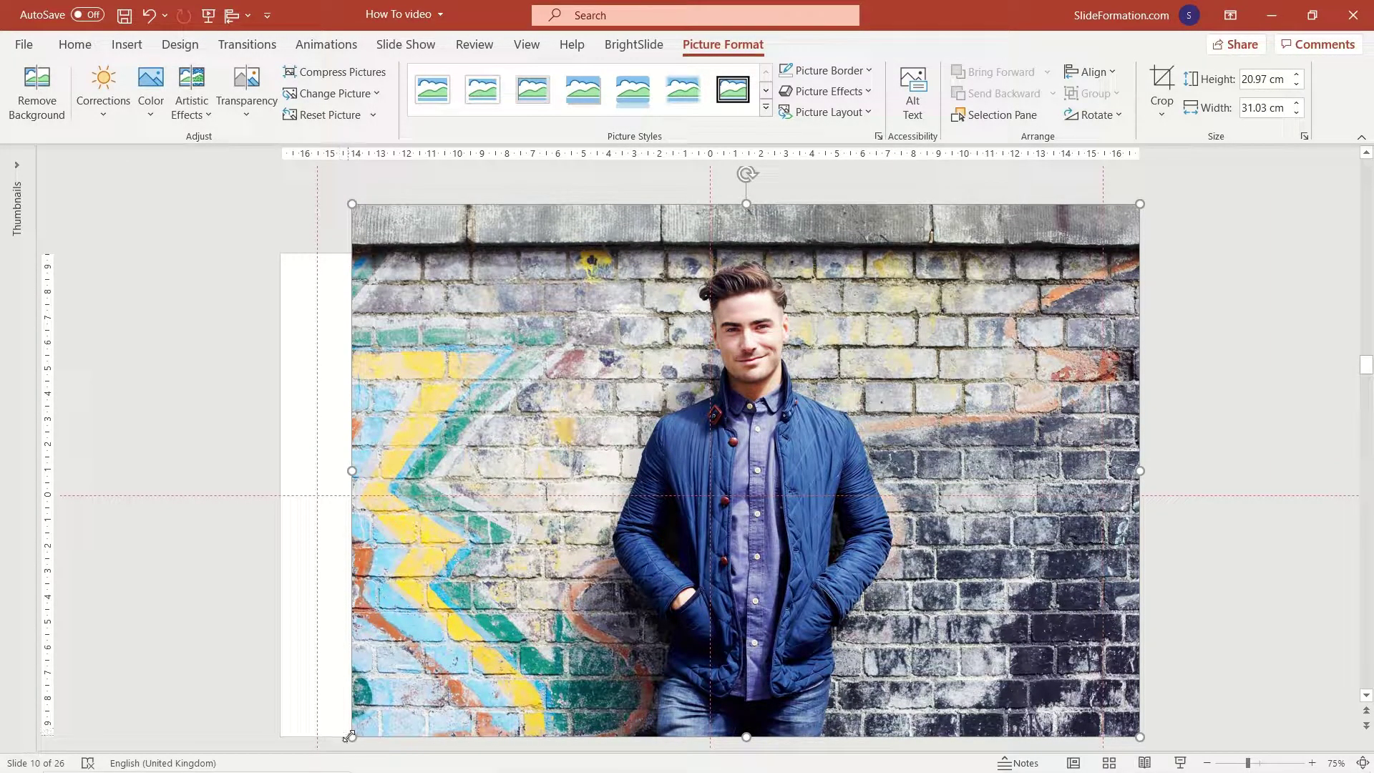
drag(350, 737, 281, 744)
click(242, 604)
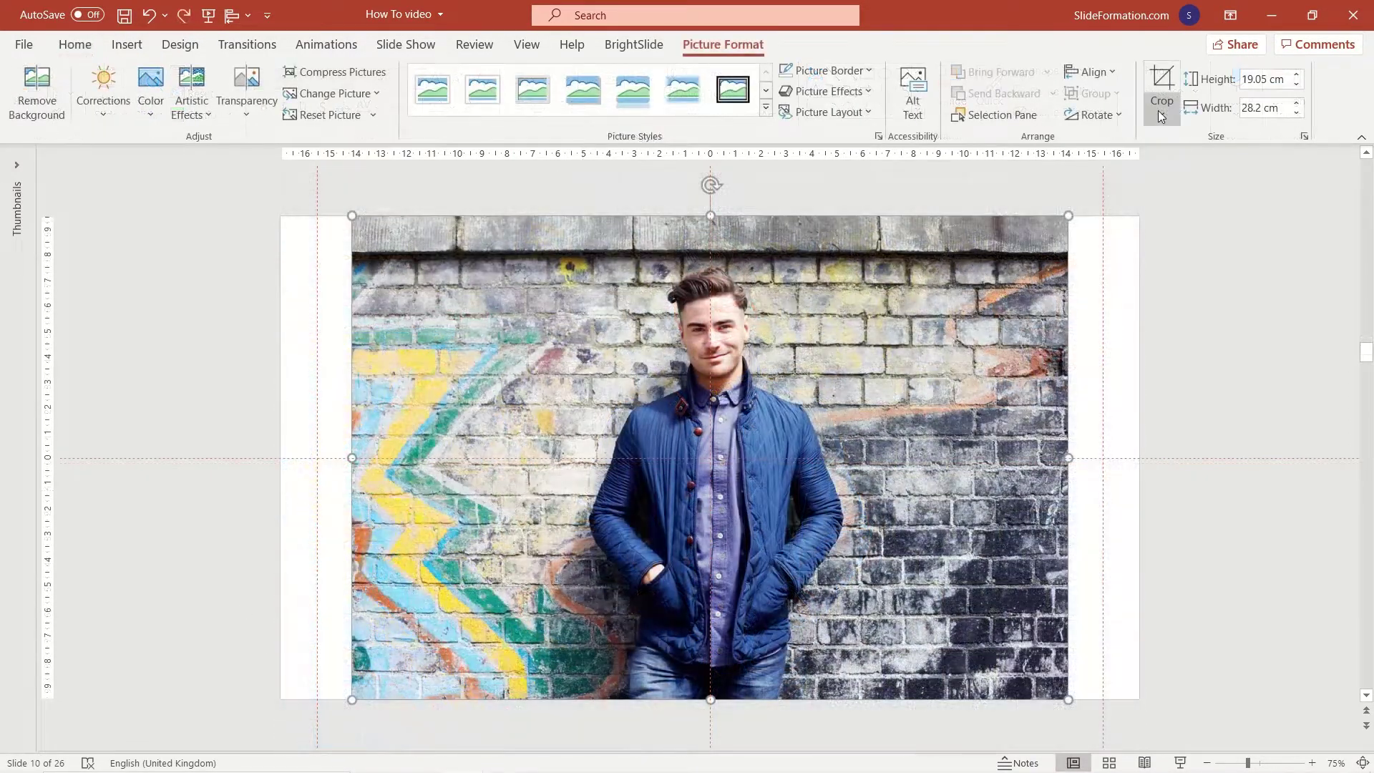
click(1162, 107)
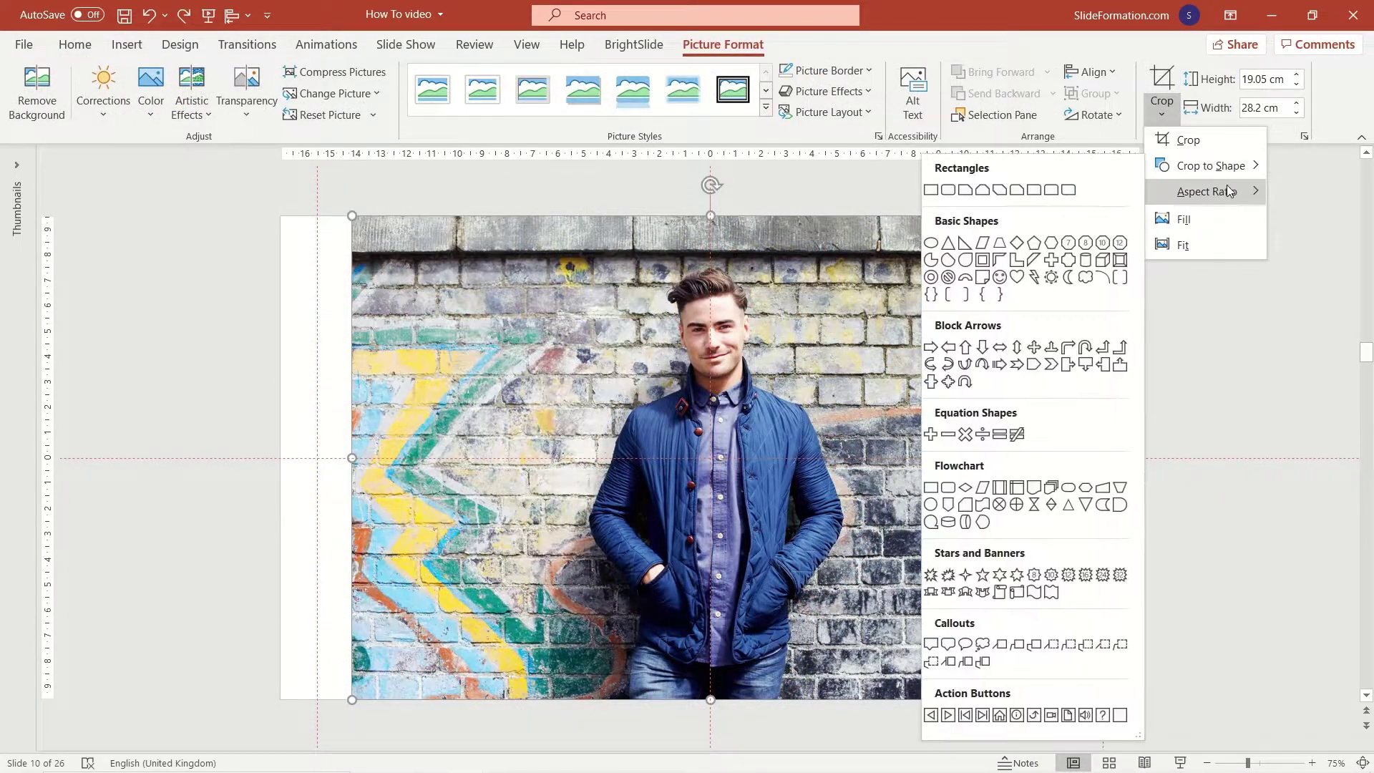
Crop the photo to 16:9 and size it to fill slide 10 at 19.05 × 33.87 cm.
mouse_move(1249, 193)
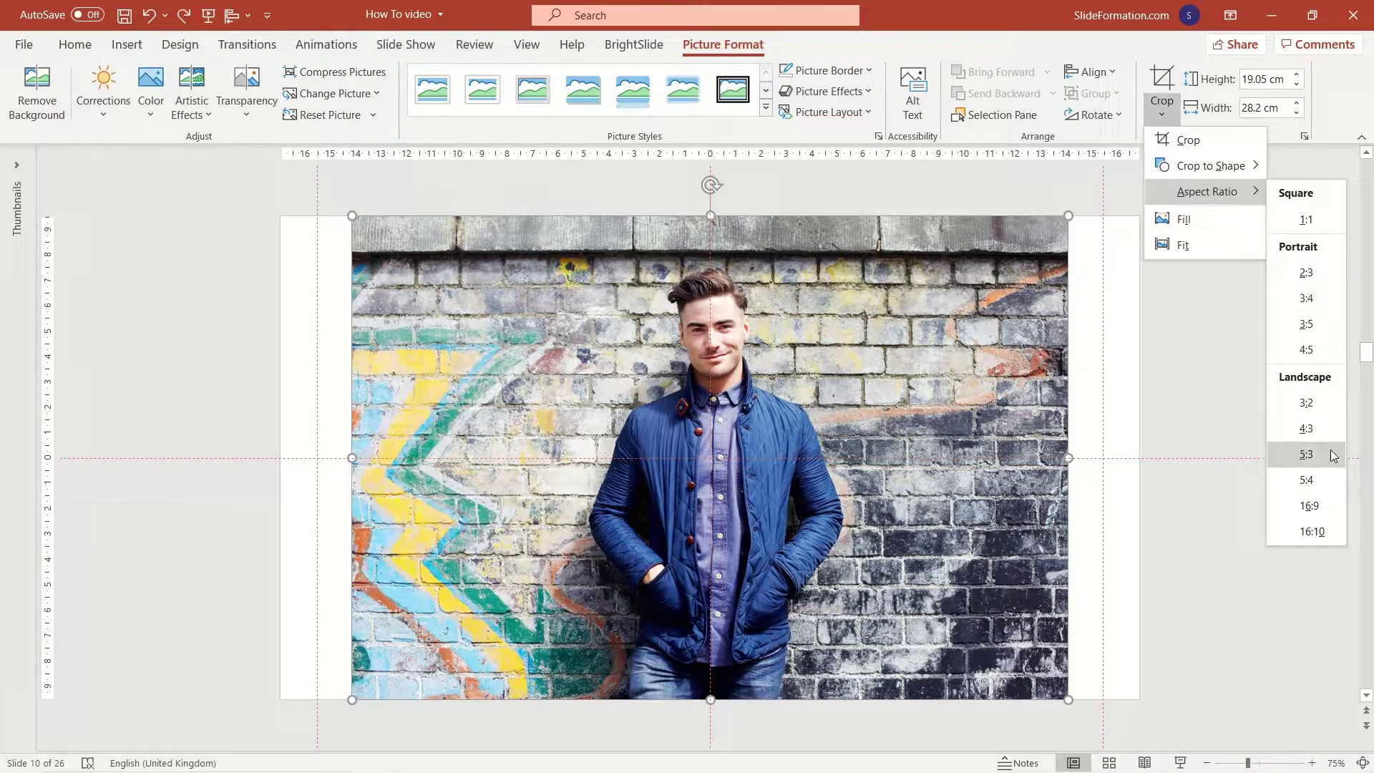
click(1309, 506)
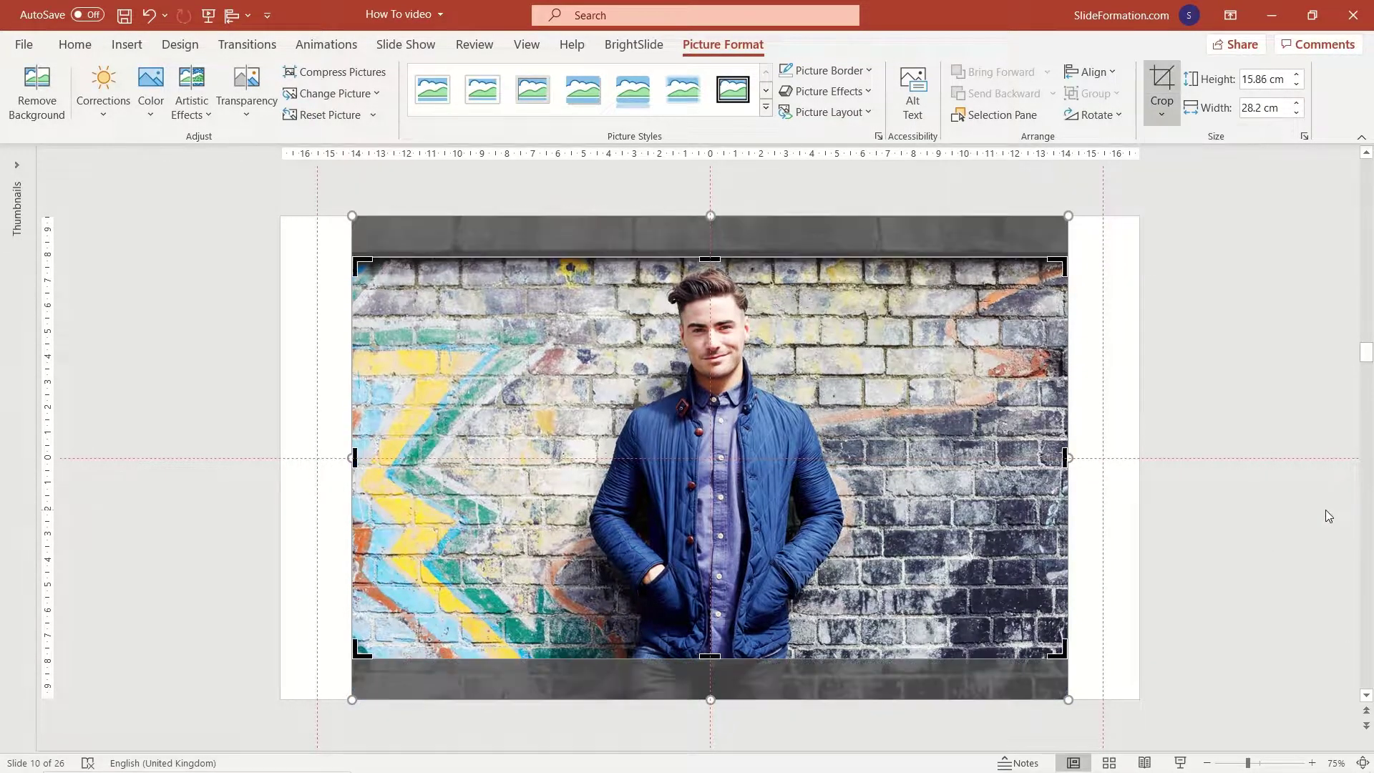
click(1150, 420)
drag(733, 417, 662, 376)
drag(996, 619, 1139, 699)
click(1219, 659)
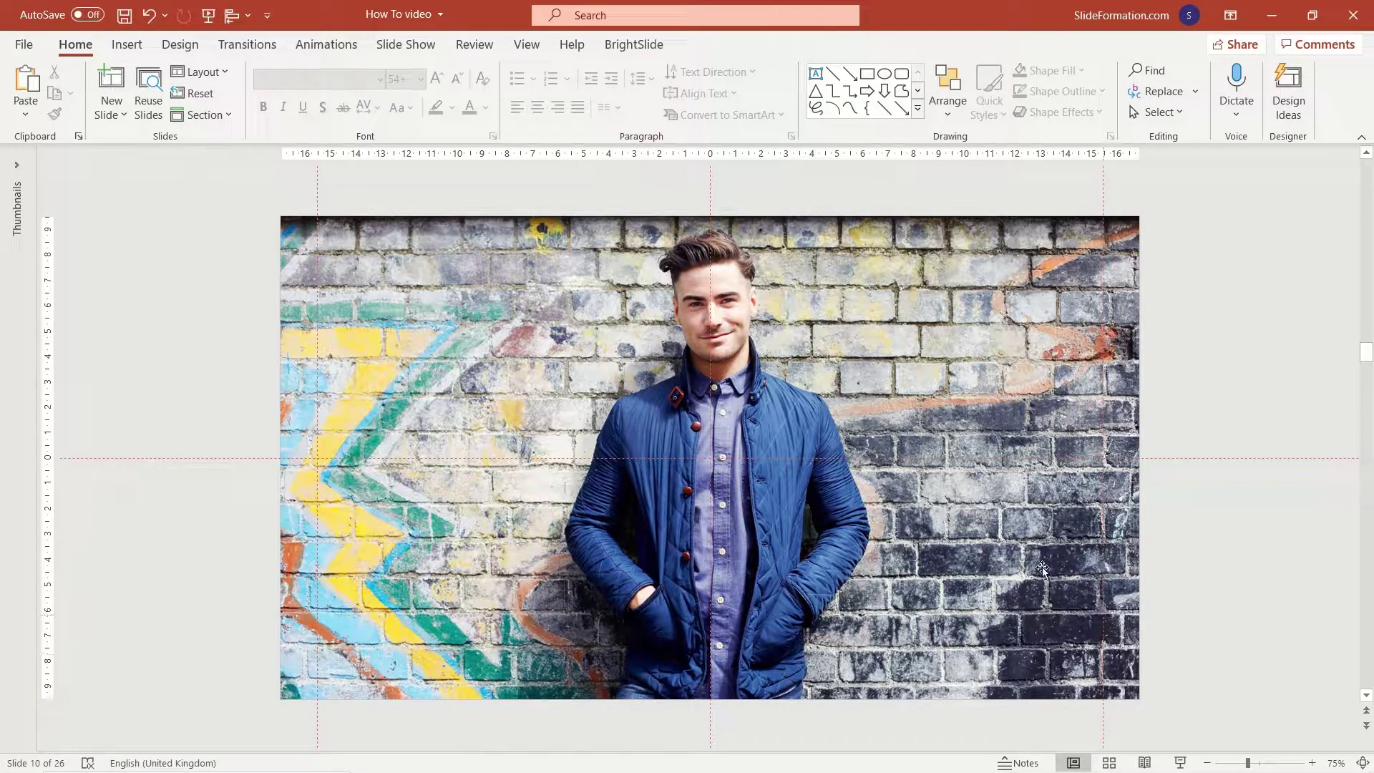
click(983, 430)
click(1160, 119)
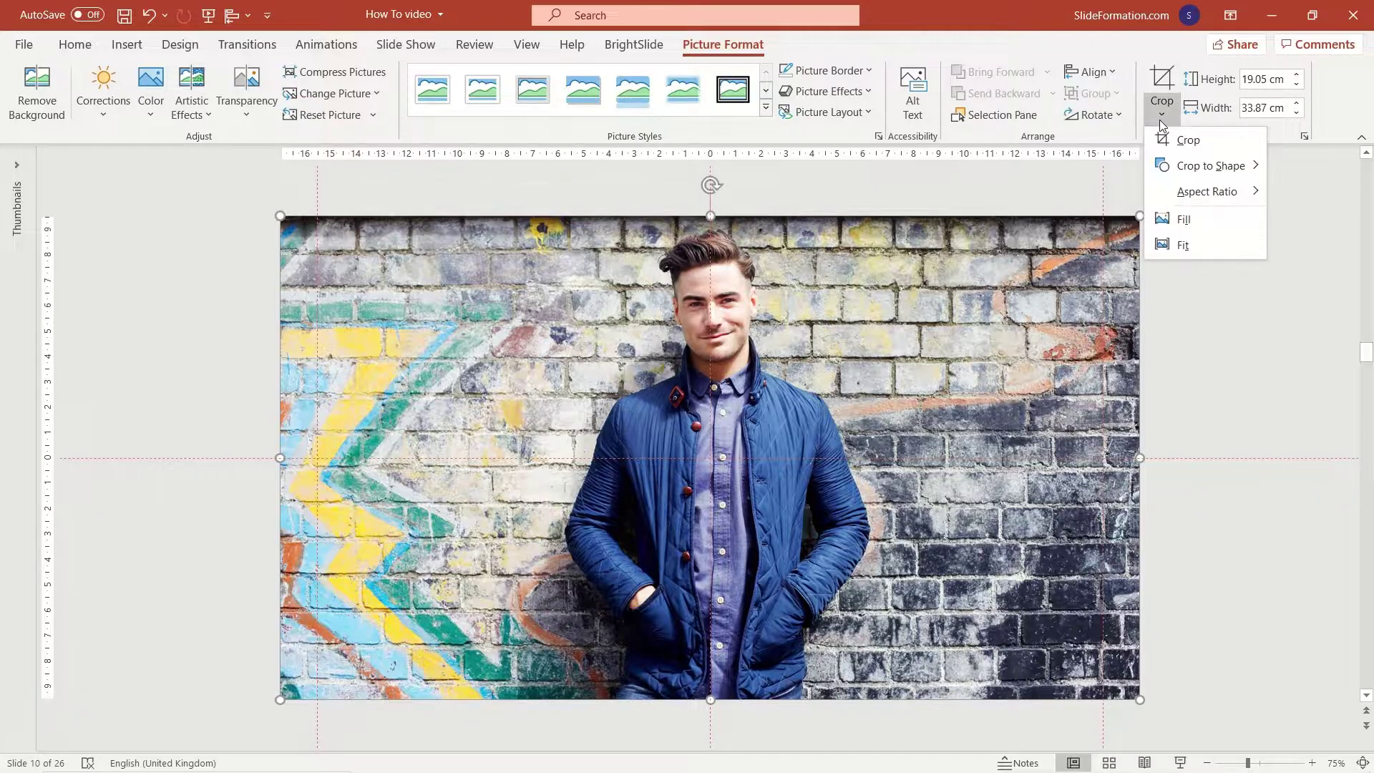
mouse_move(1238, 169)
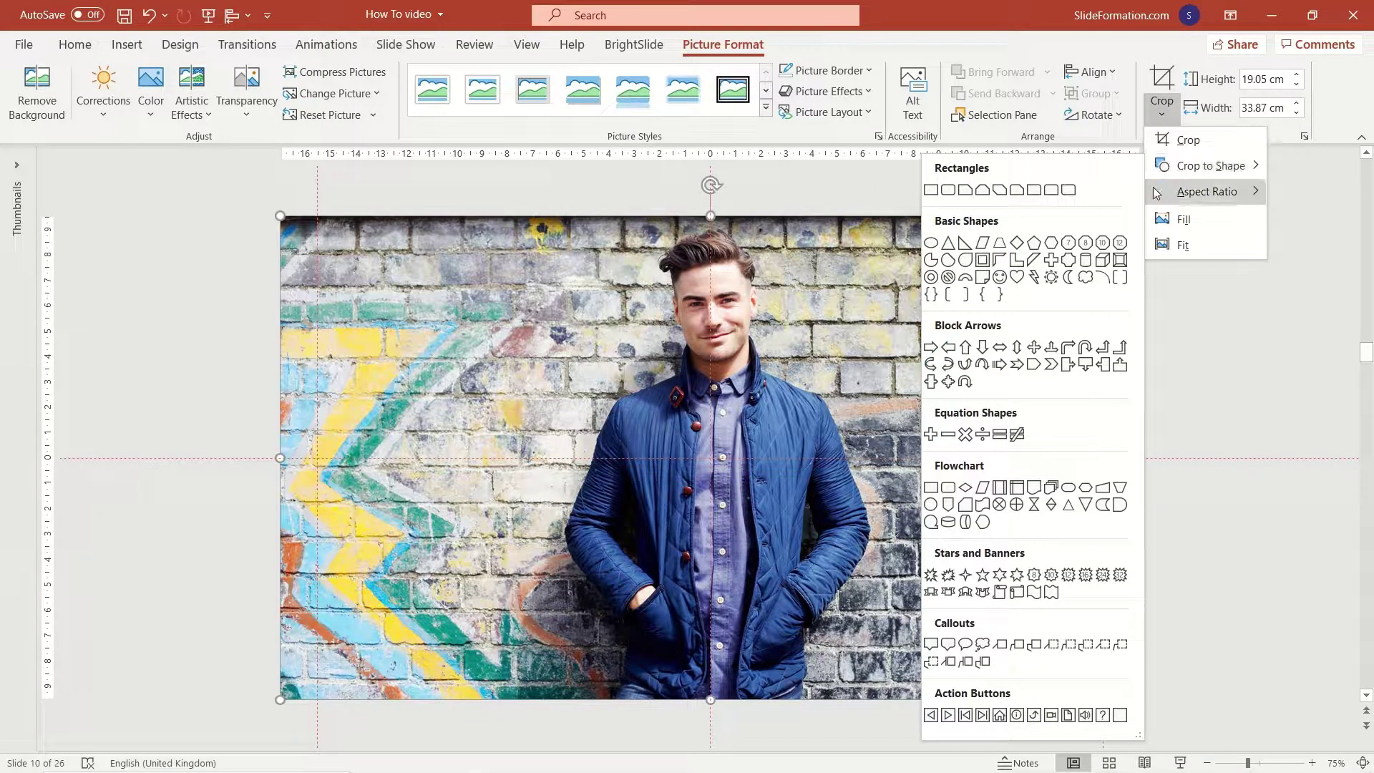
click(1019, 277)
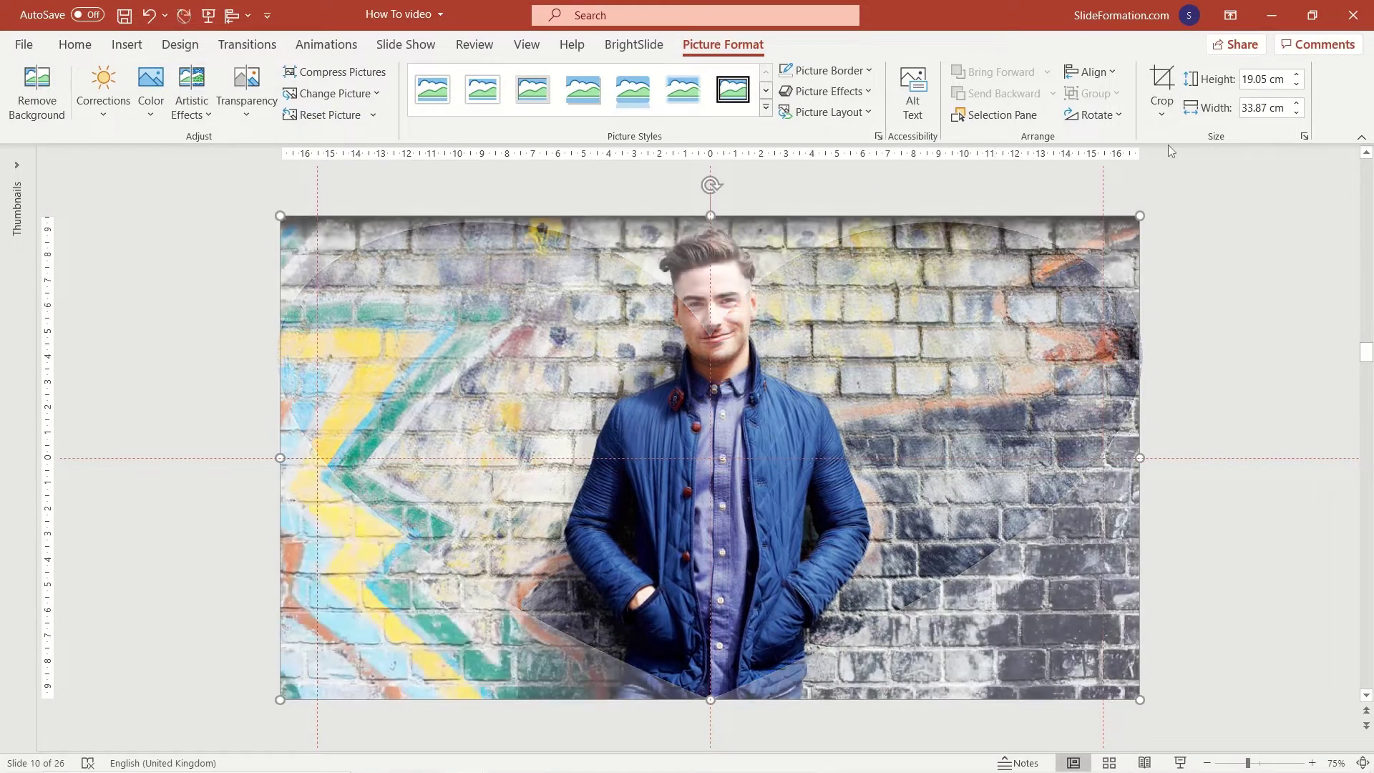
click(1161, 115)
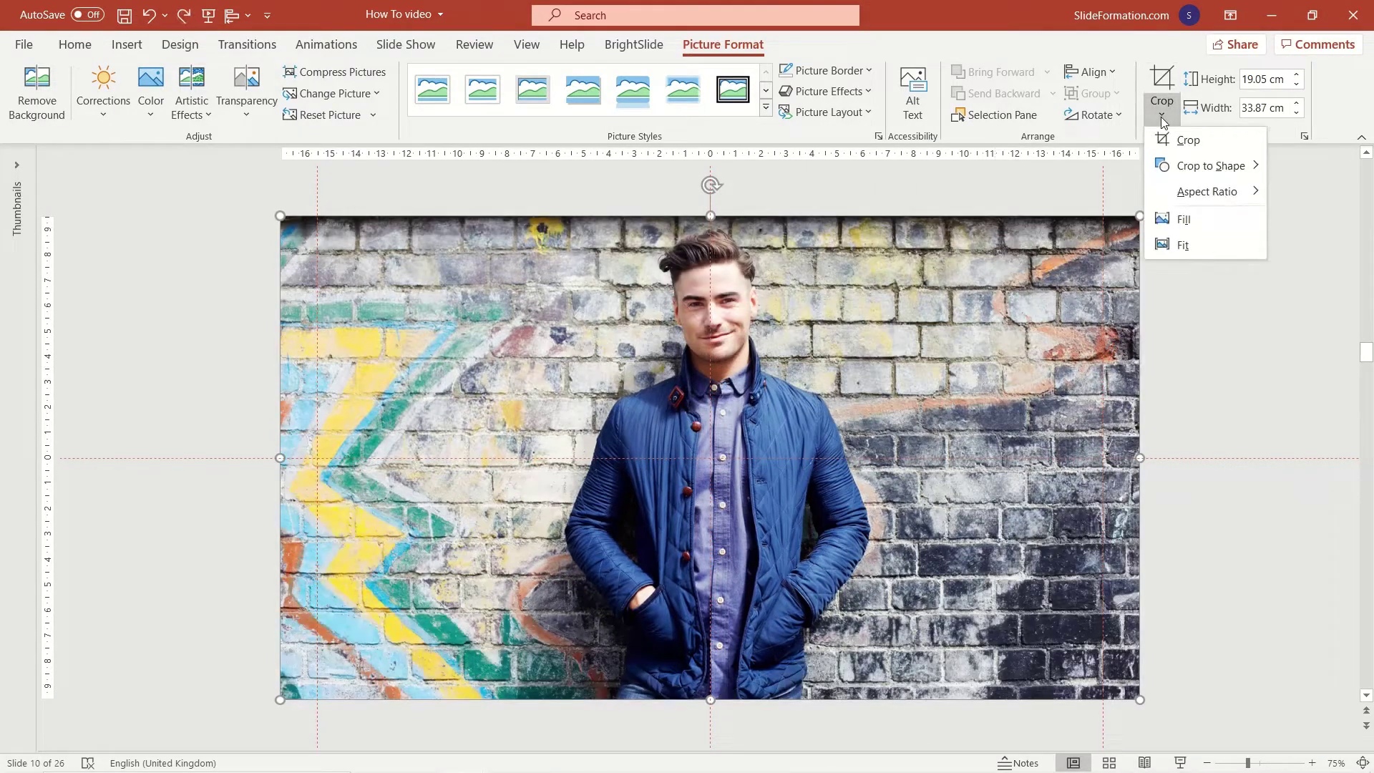
mouse_move(1189, 171)
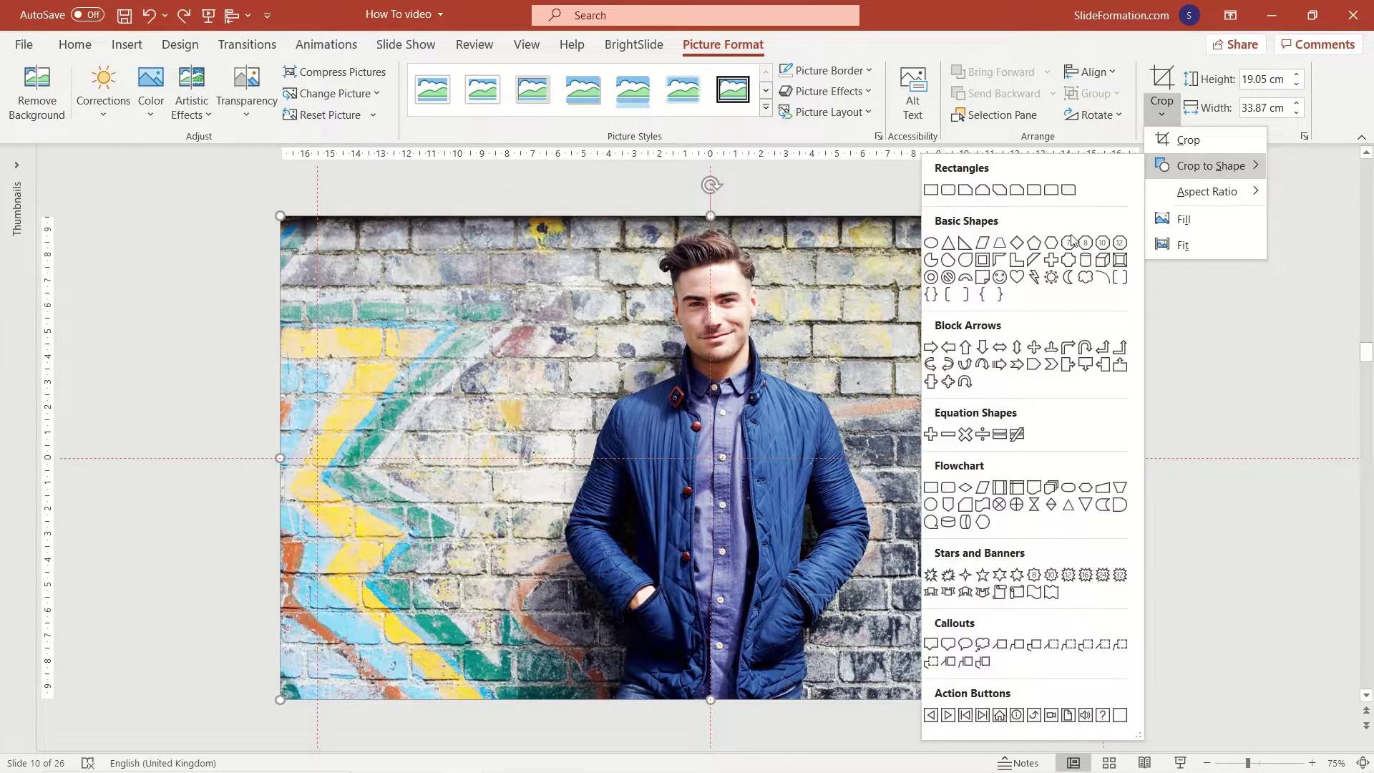
click(932, 243)
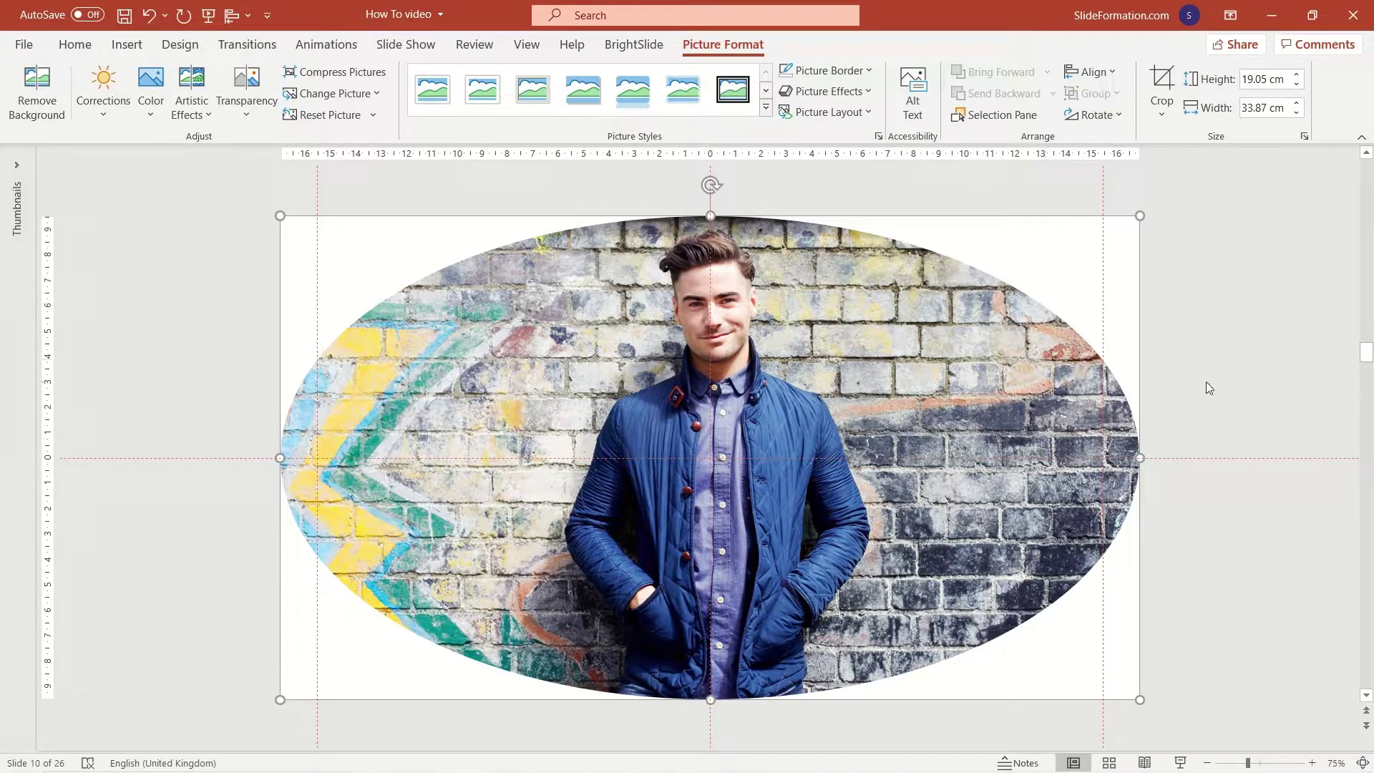
click(1223, 431)
click(1097, 469)
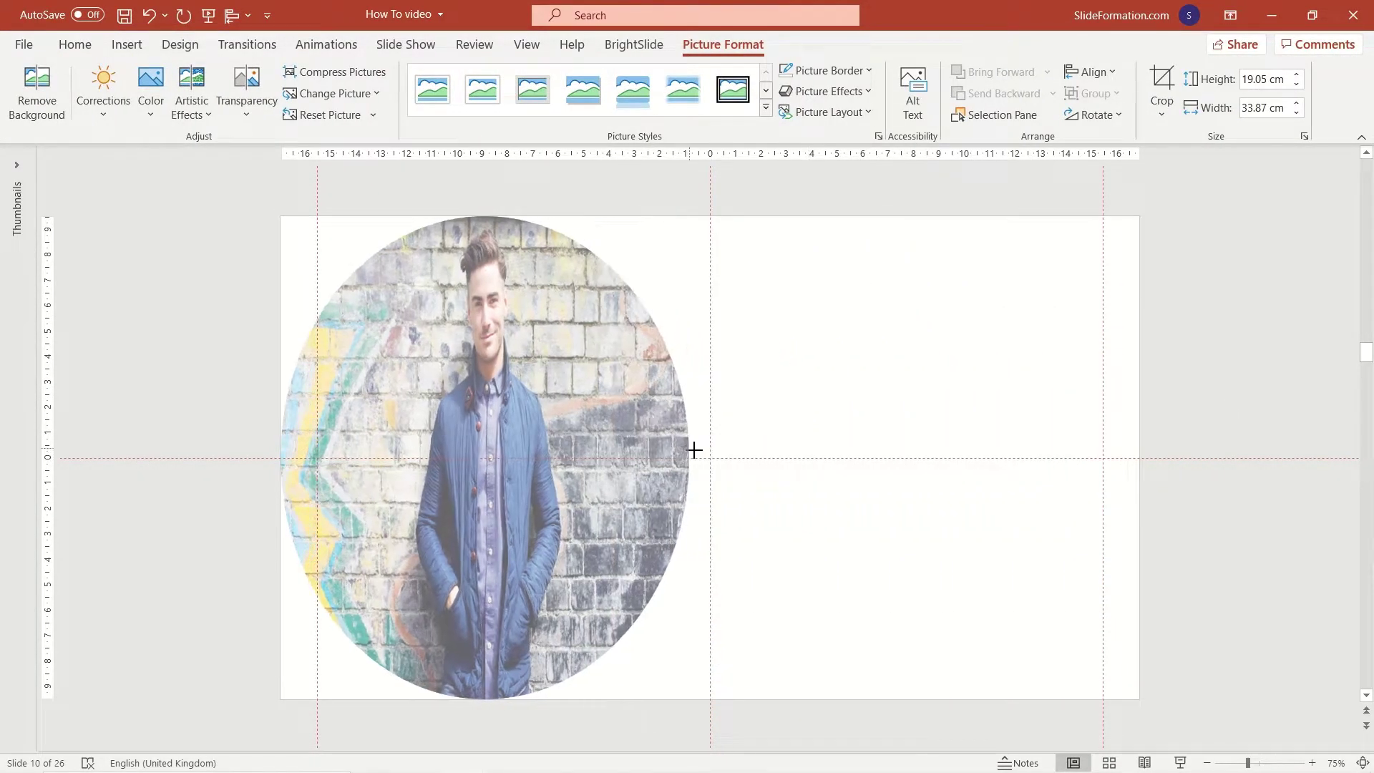
click(989, 657)
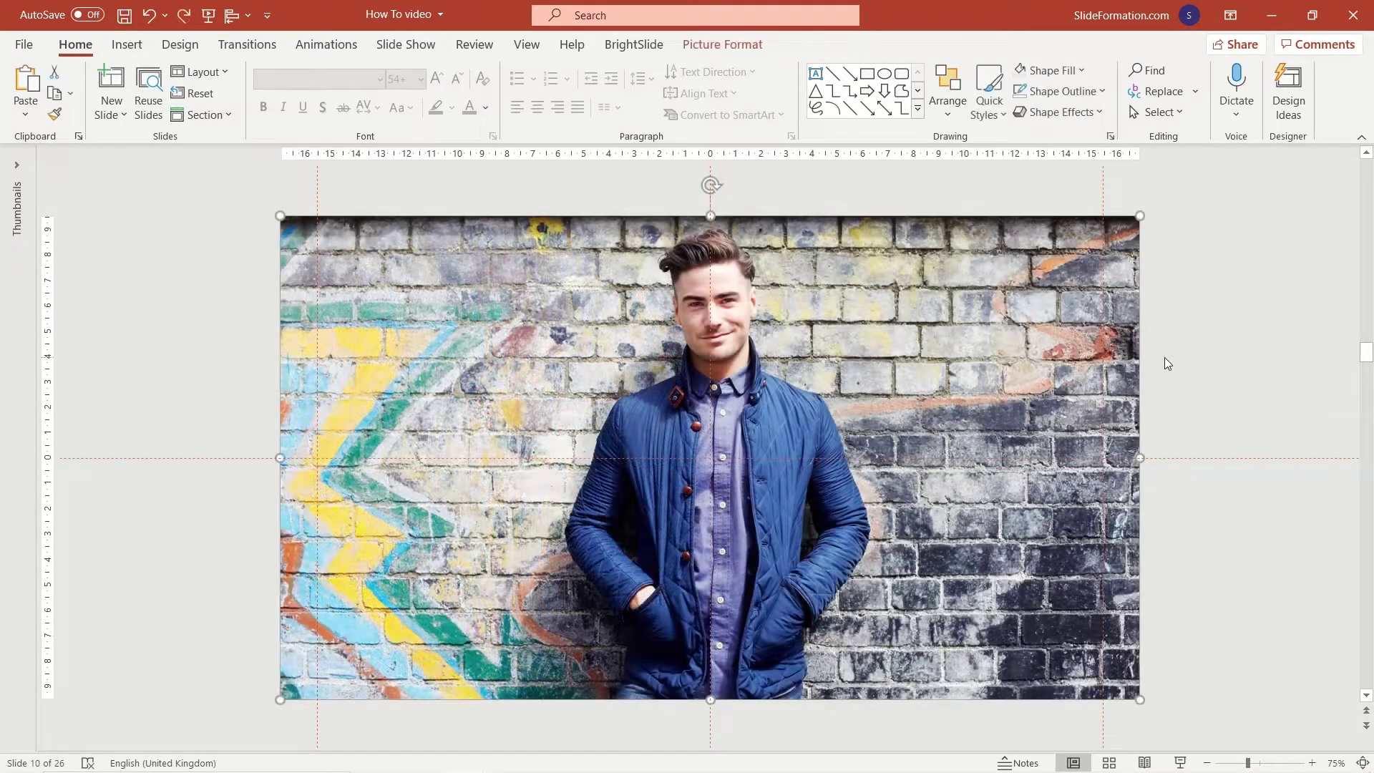
click(1164, 357)
click(1040, 294)
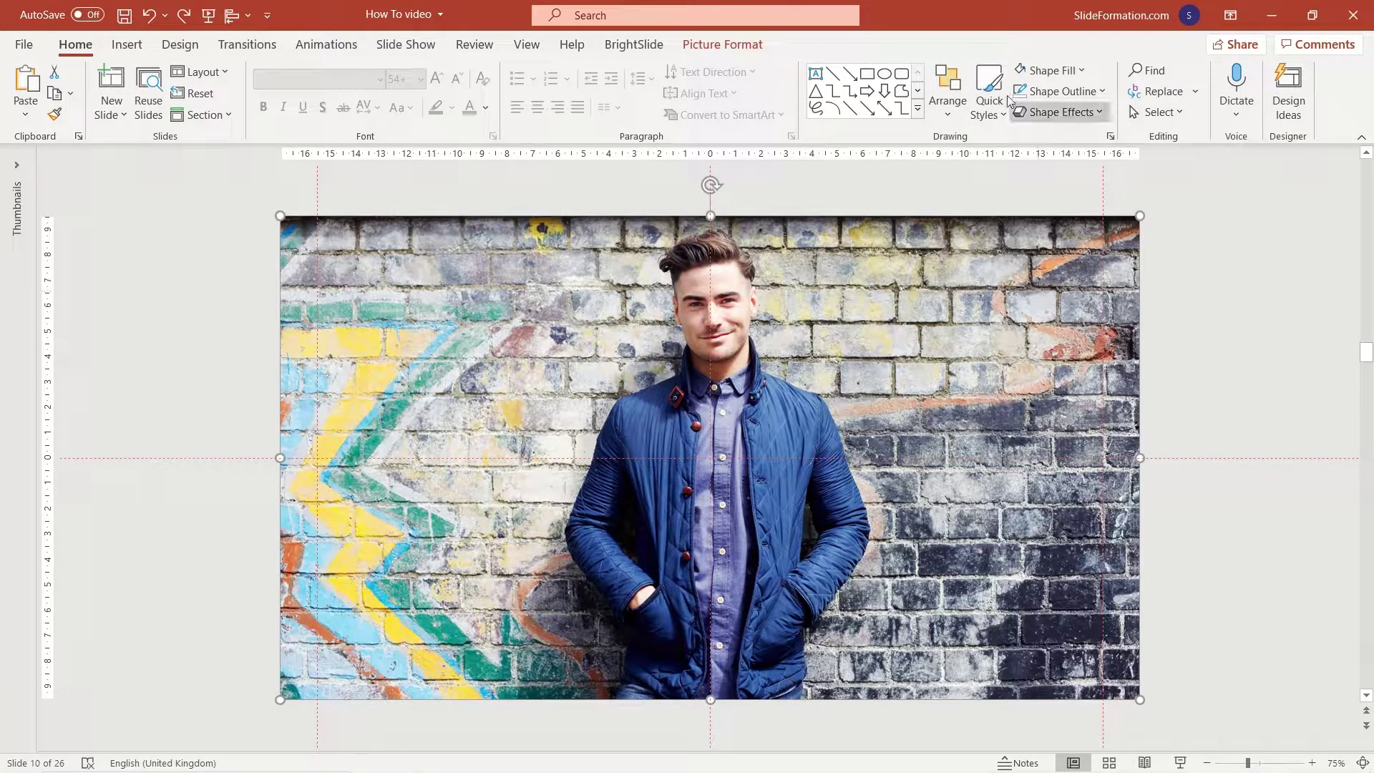
click(755, 47)
Crop the brick-wall photo to a 1:1 square aspect ratio.
click(1162, 107)
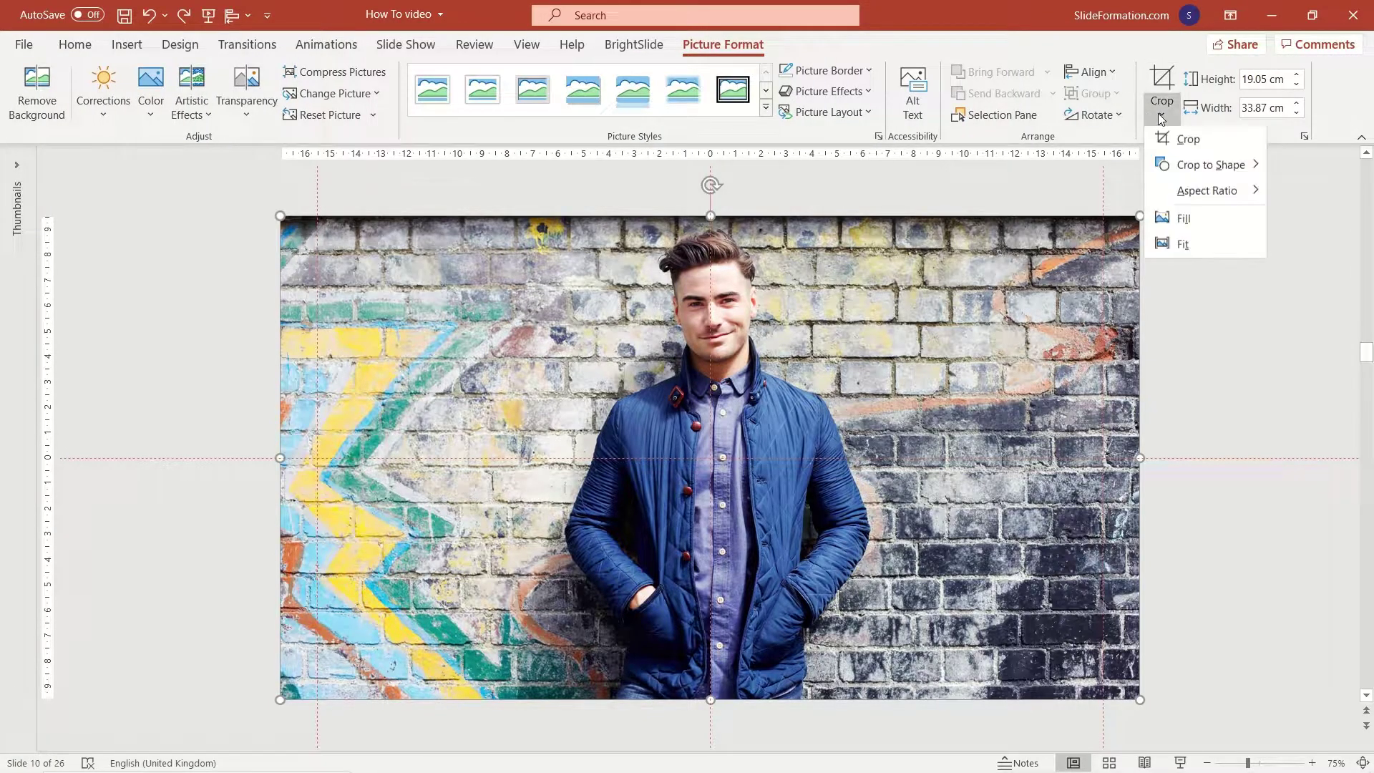
mouse_move(1215, 193)
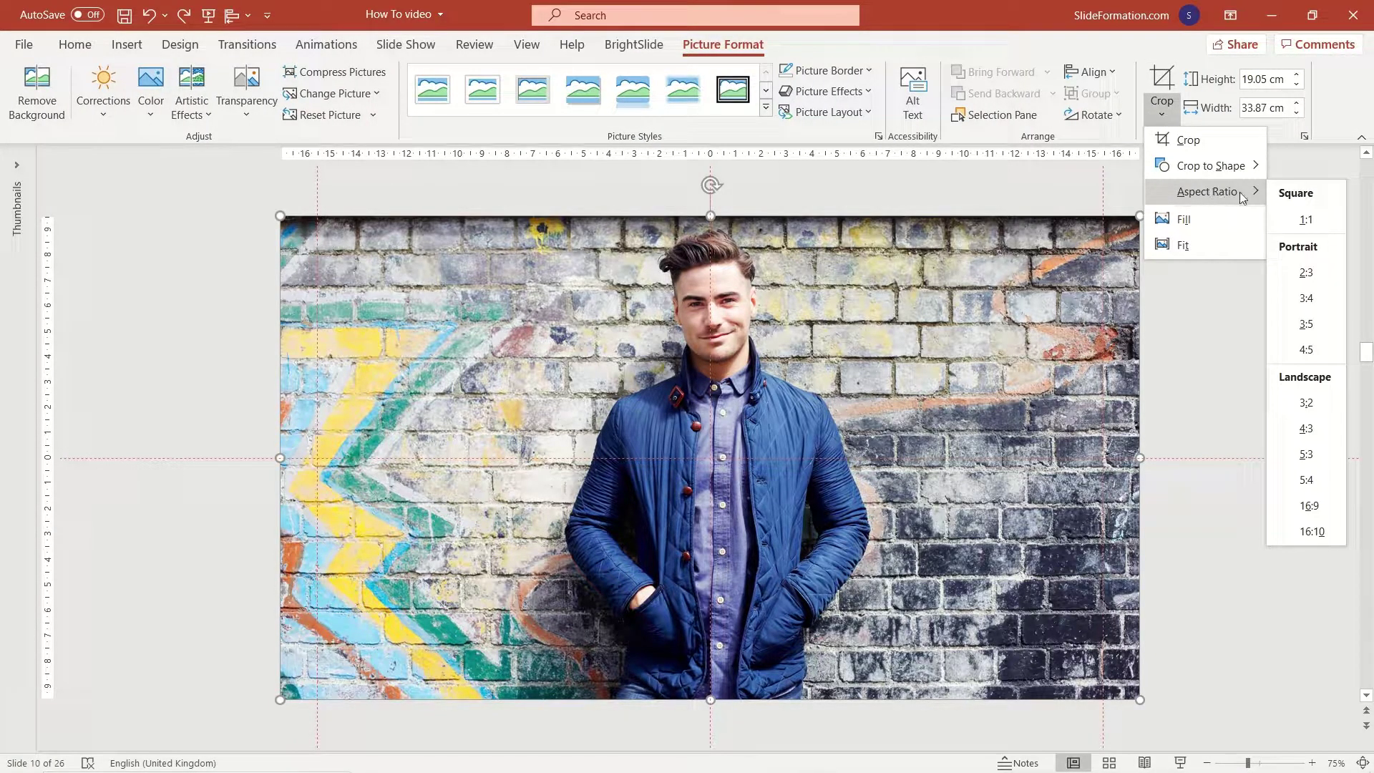
click(1317, 221)
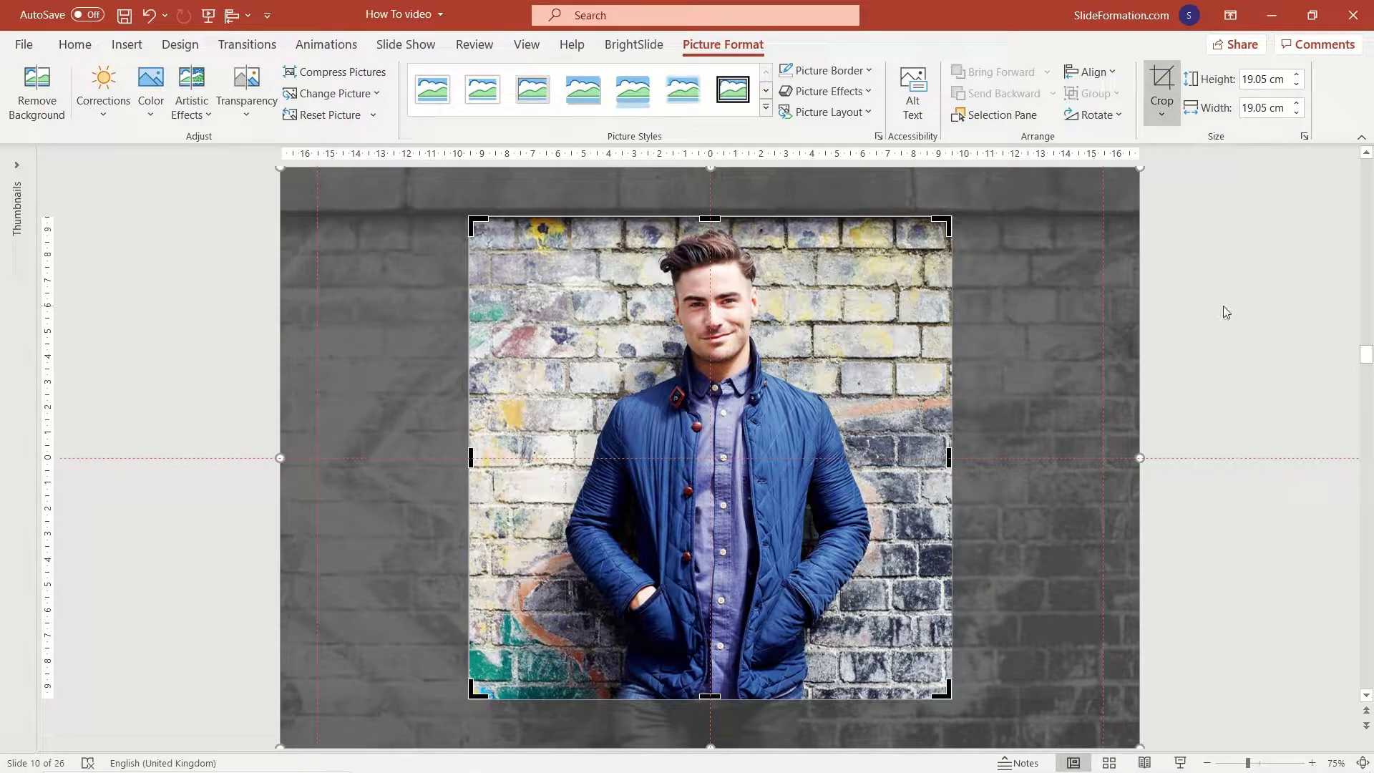
click(1220, 311)
click(946, 271)
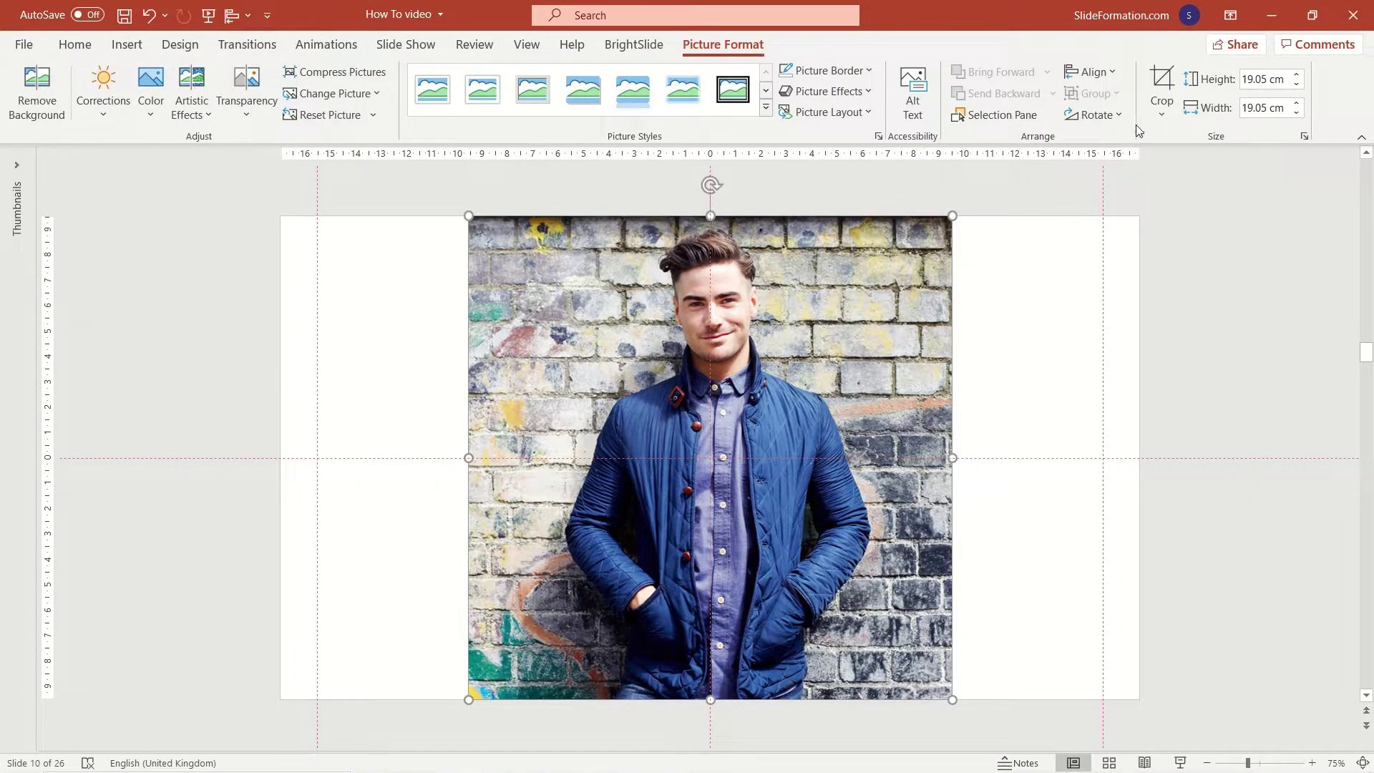
Crop the square photo to an Oval shape, making it circular.
click(1162, 107)
mouse_move(1231, 172)
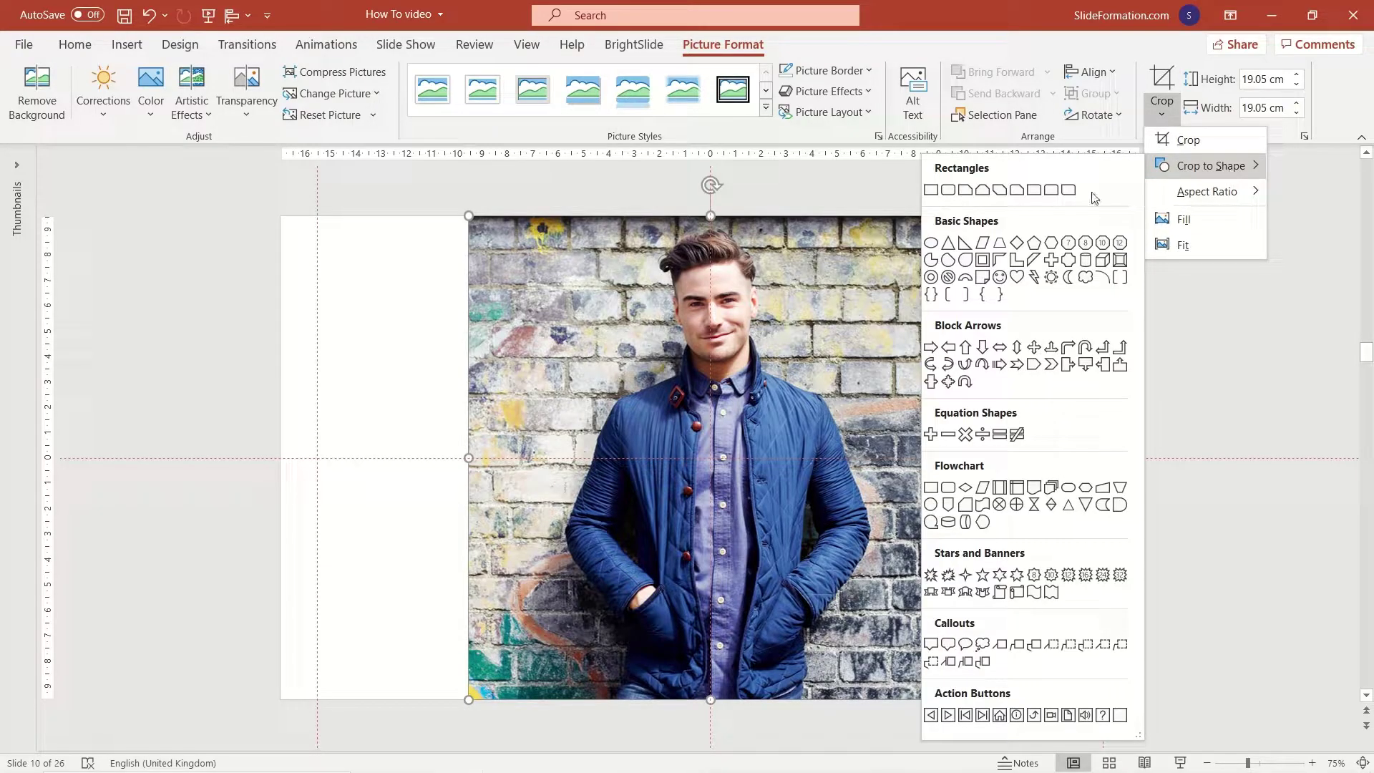
click(932, 244)
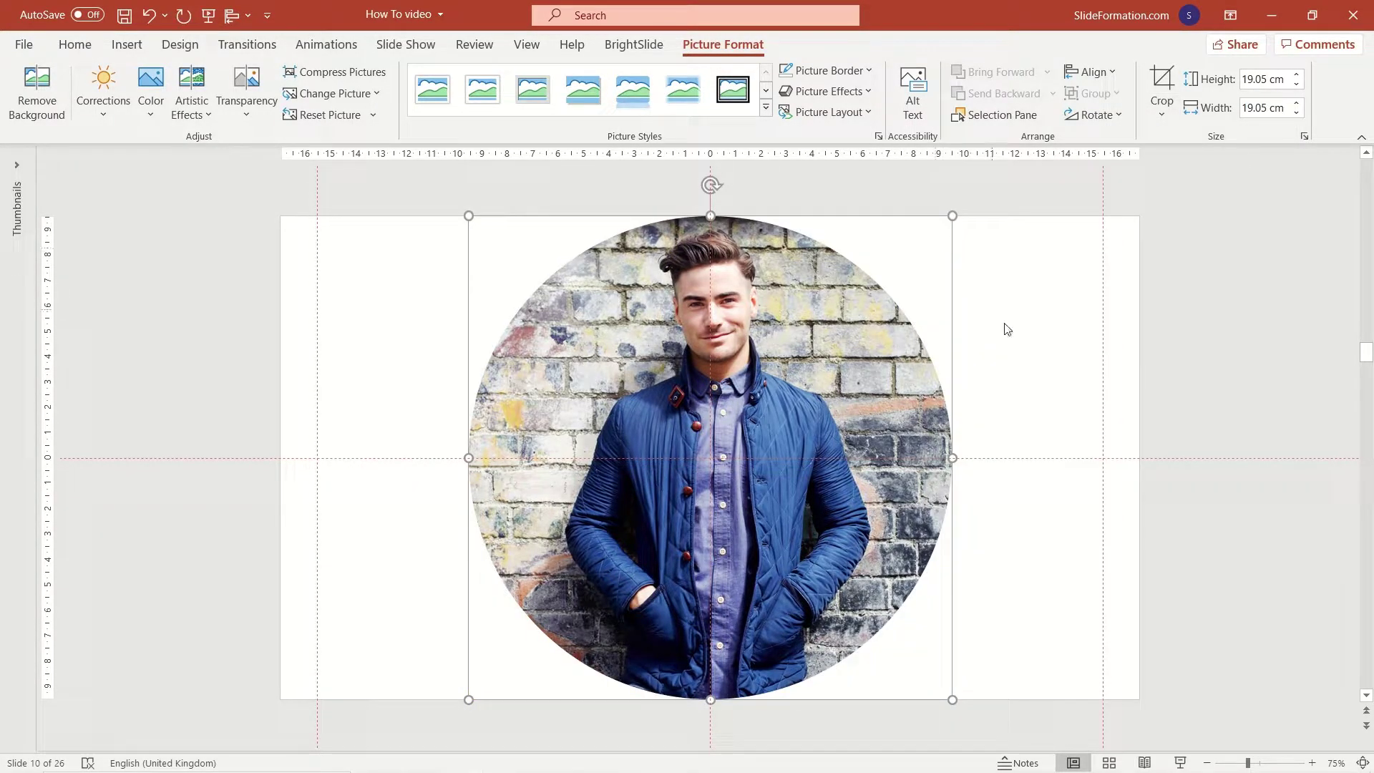
click(994, 384)
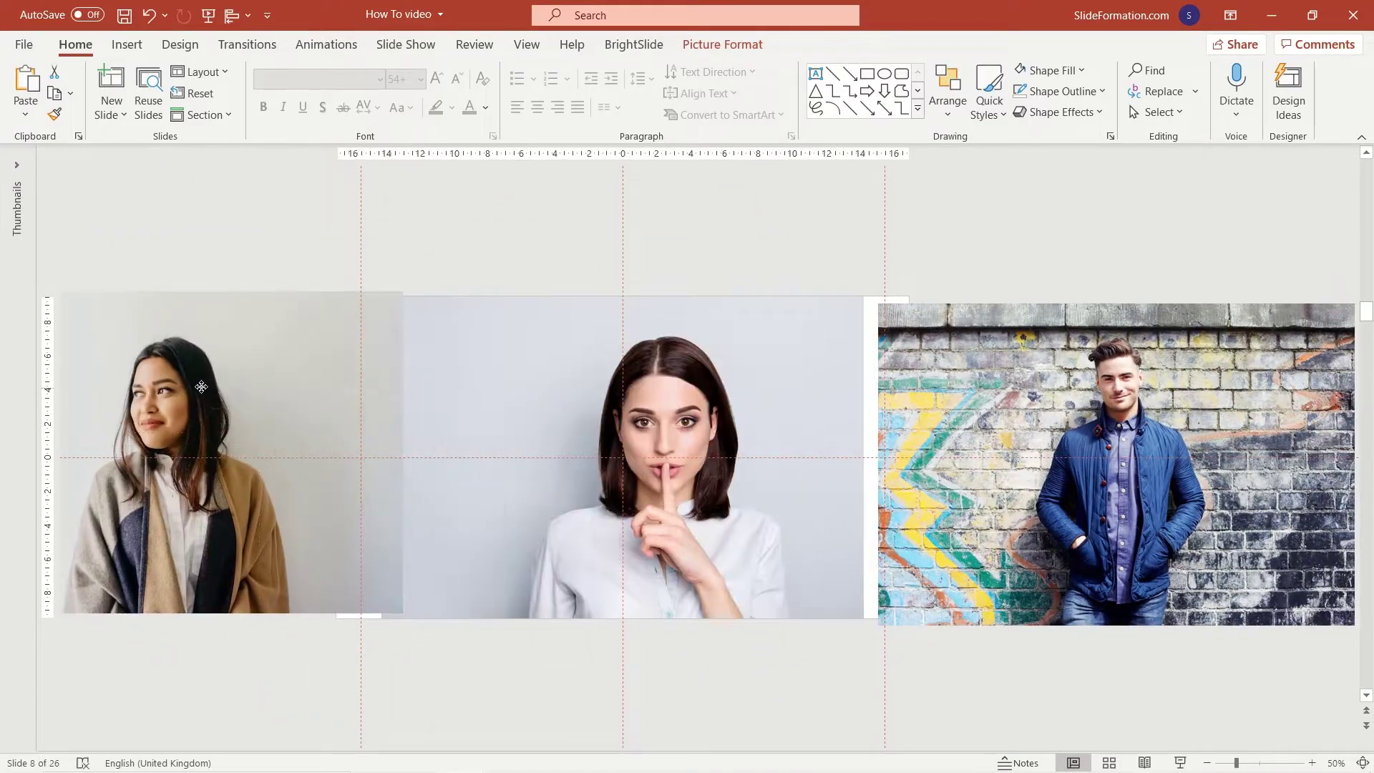
Crop the left portrait to a smaller 1:1 square (about 11.87 cm) and move it right.
ctrl+scroll(465, 444, down, 2)
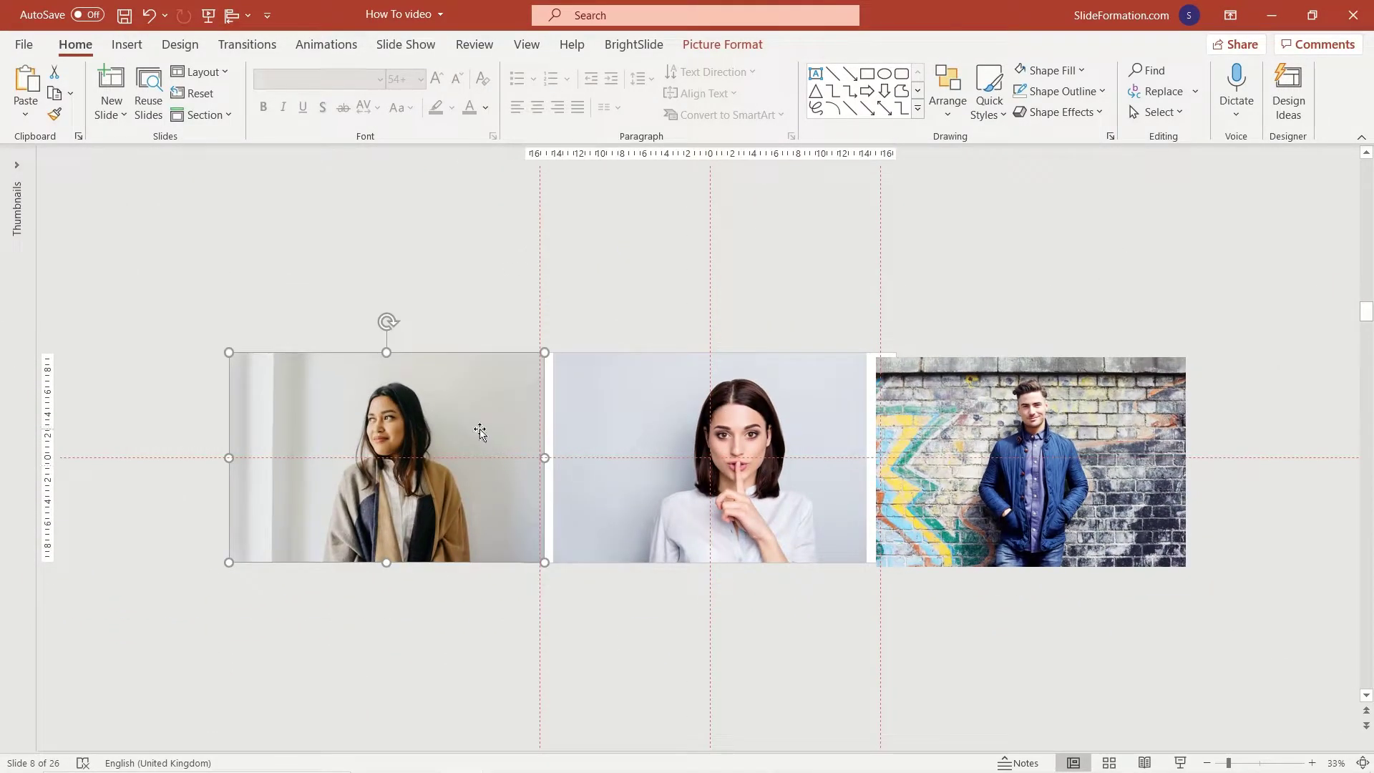
ctrl+scroll(480, 430, up, 2)
click(723, 44)
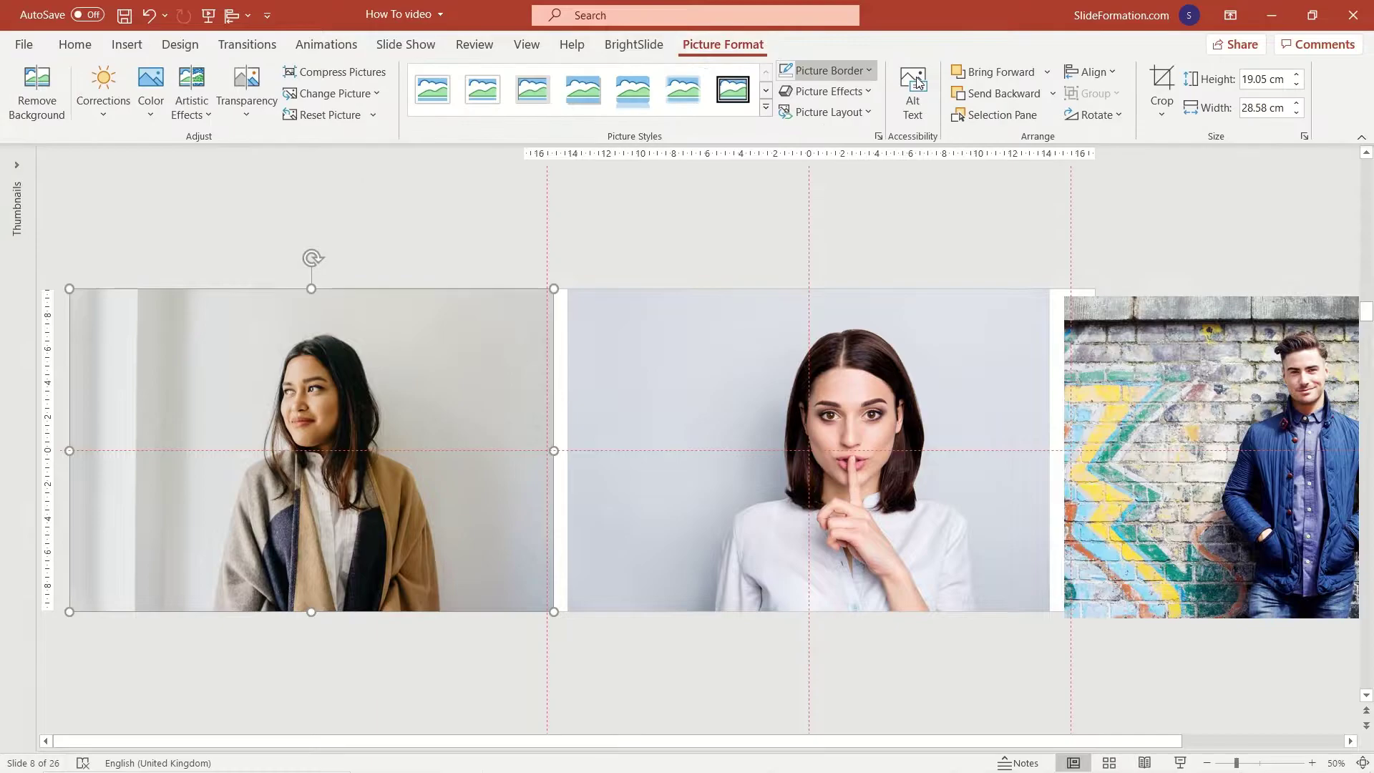
click(1162, 107)
mouse_move(1202, 192)
click(1278, 219)
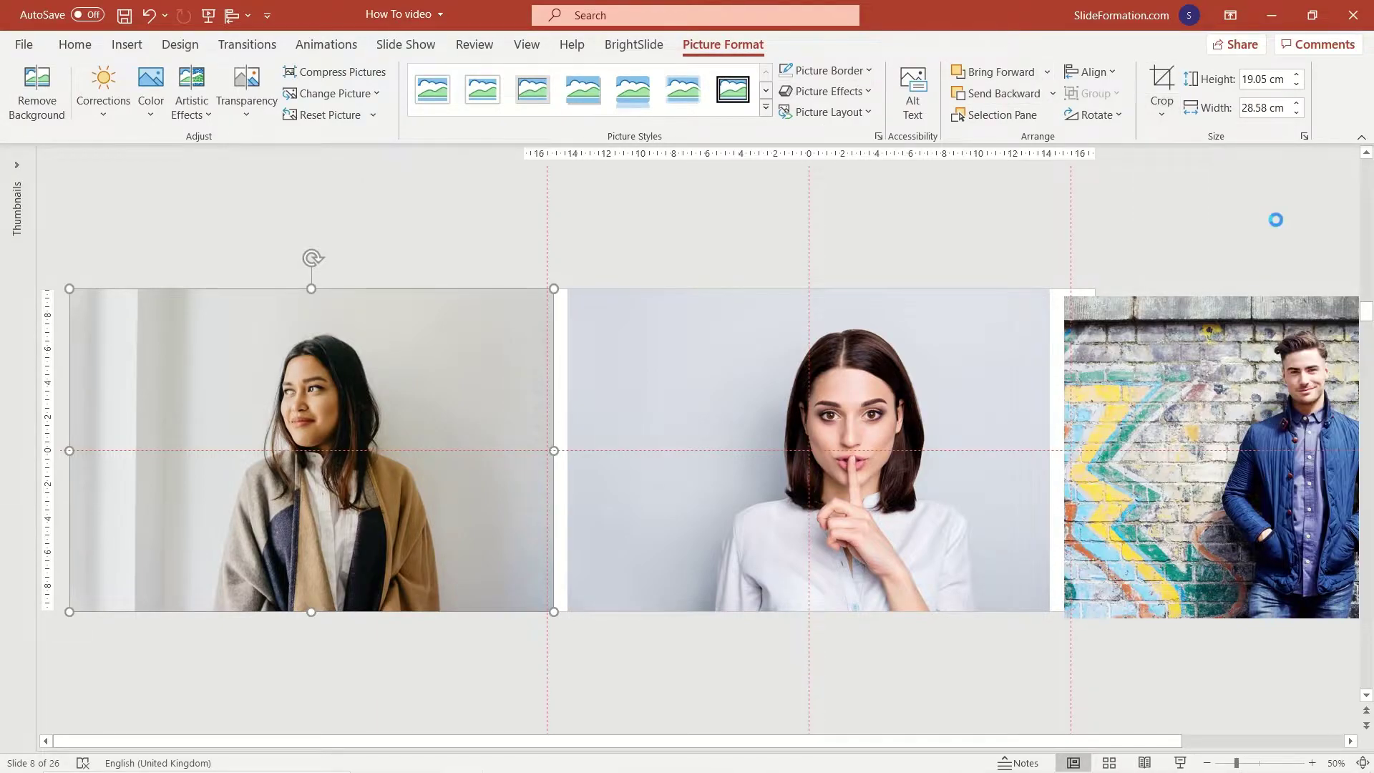
drag(174, 290, 184, 323)
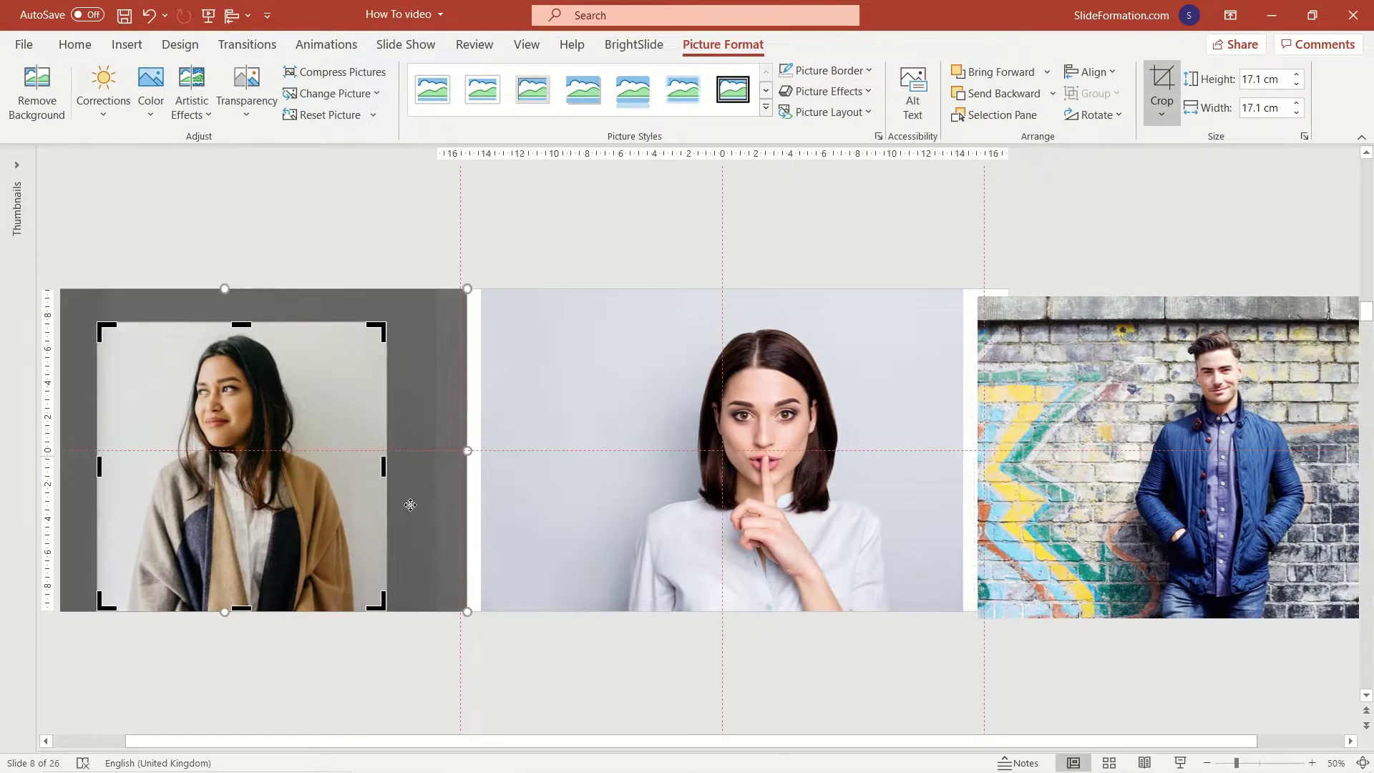
drag(380, 599, 263, 521)
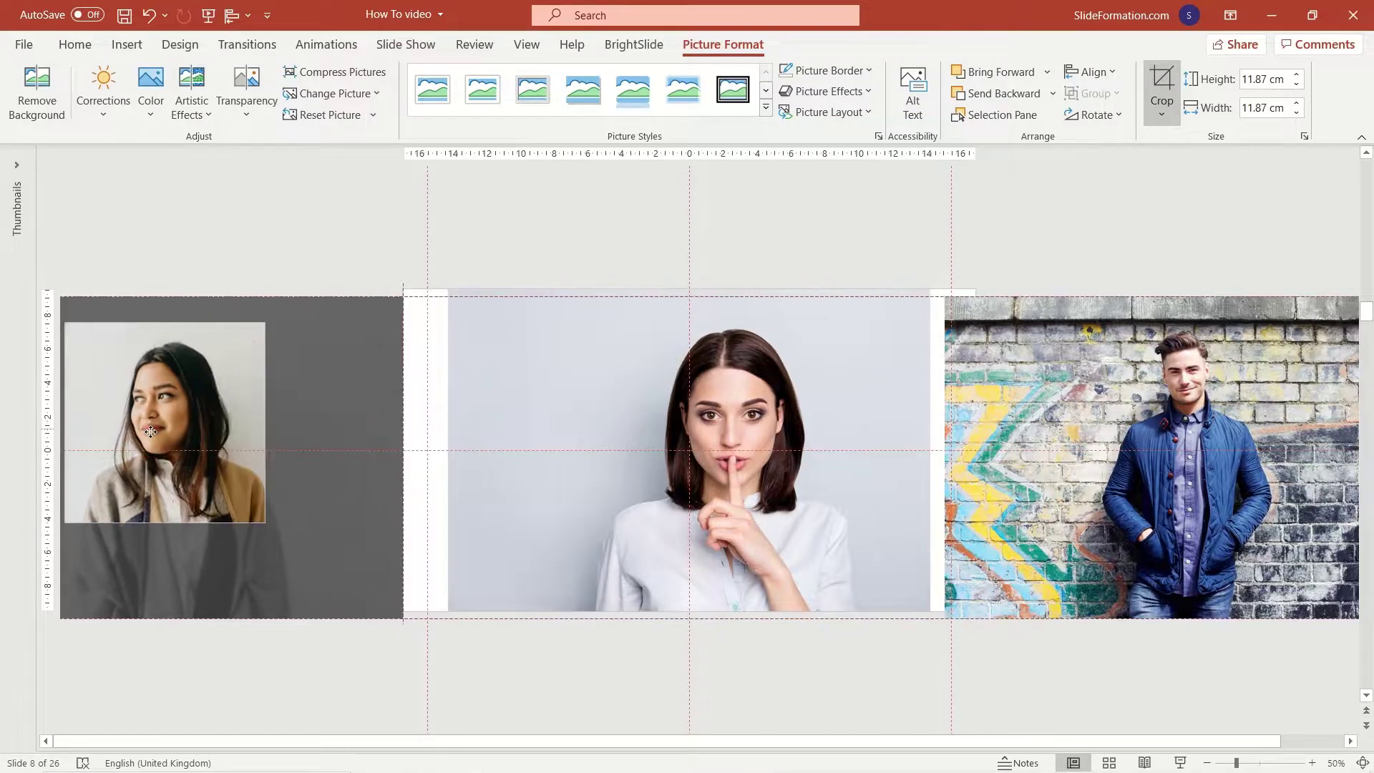
click(294, 288)
drag(209, 384, 383, 407)
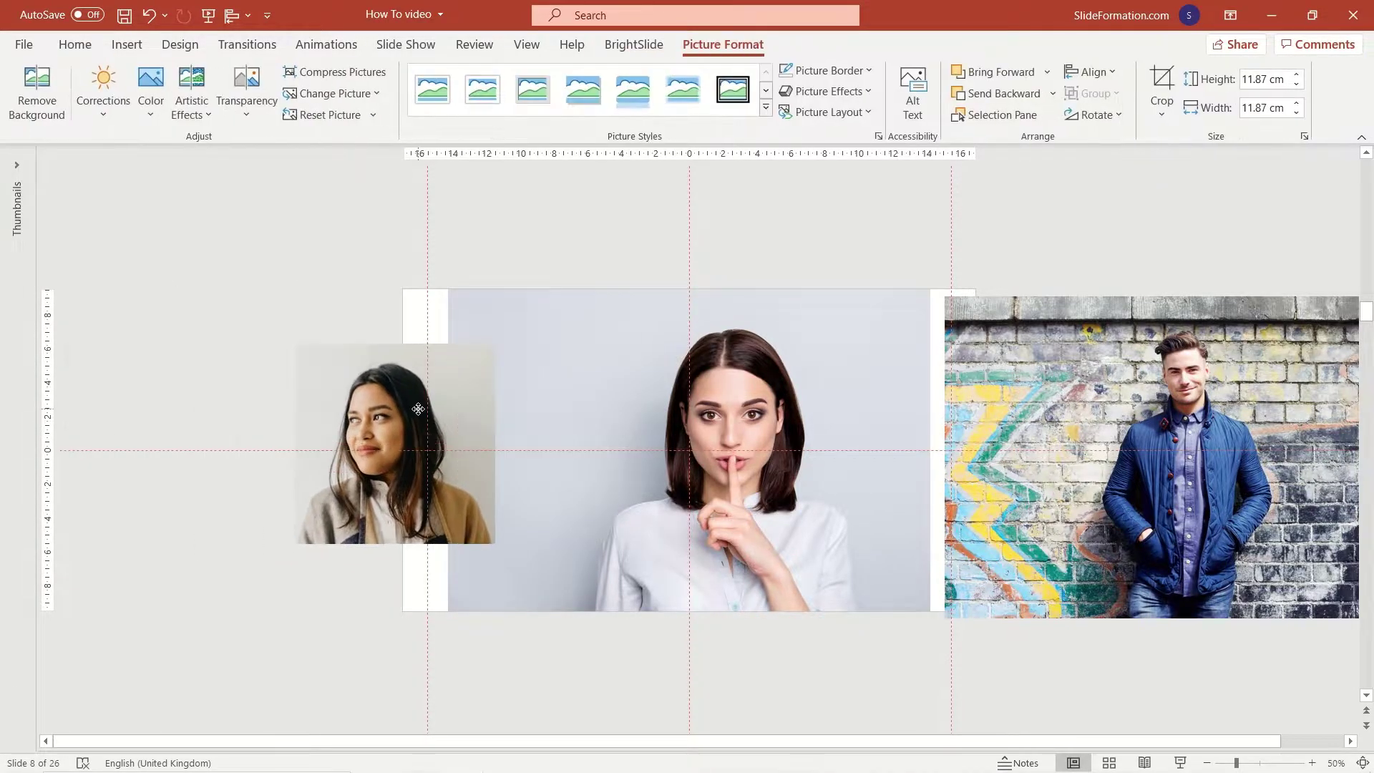
Crop the middle woman's portrait to a smaller 1:1 square and move it left.
click(824, 380)
click(1161, 113)
mouse_move(1216, 191)
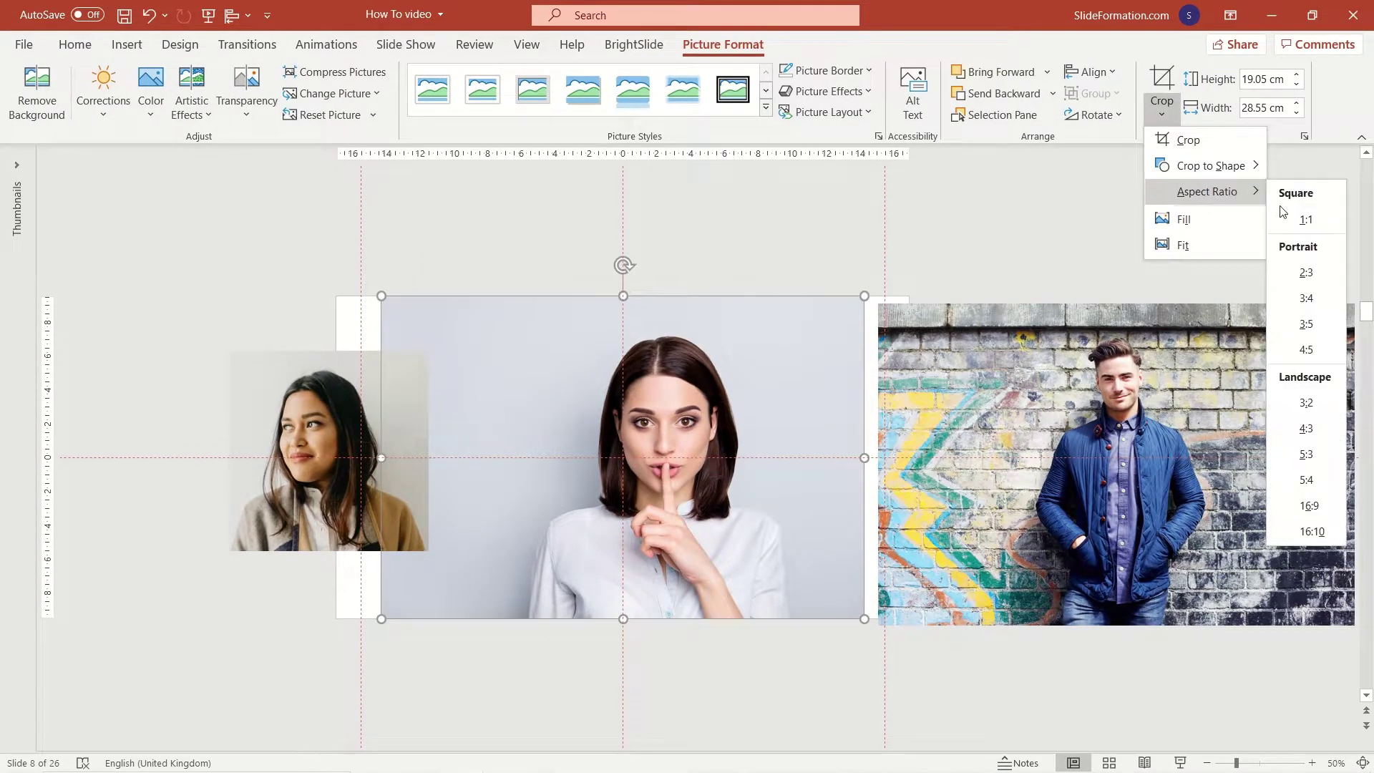
click(1297, 216)
drag(470, 310, 541, 342)
drag(581, 523, 571, 523)
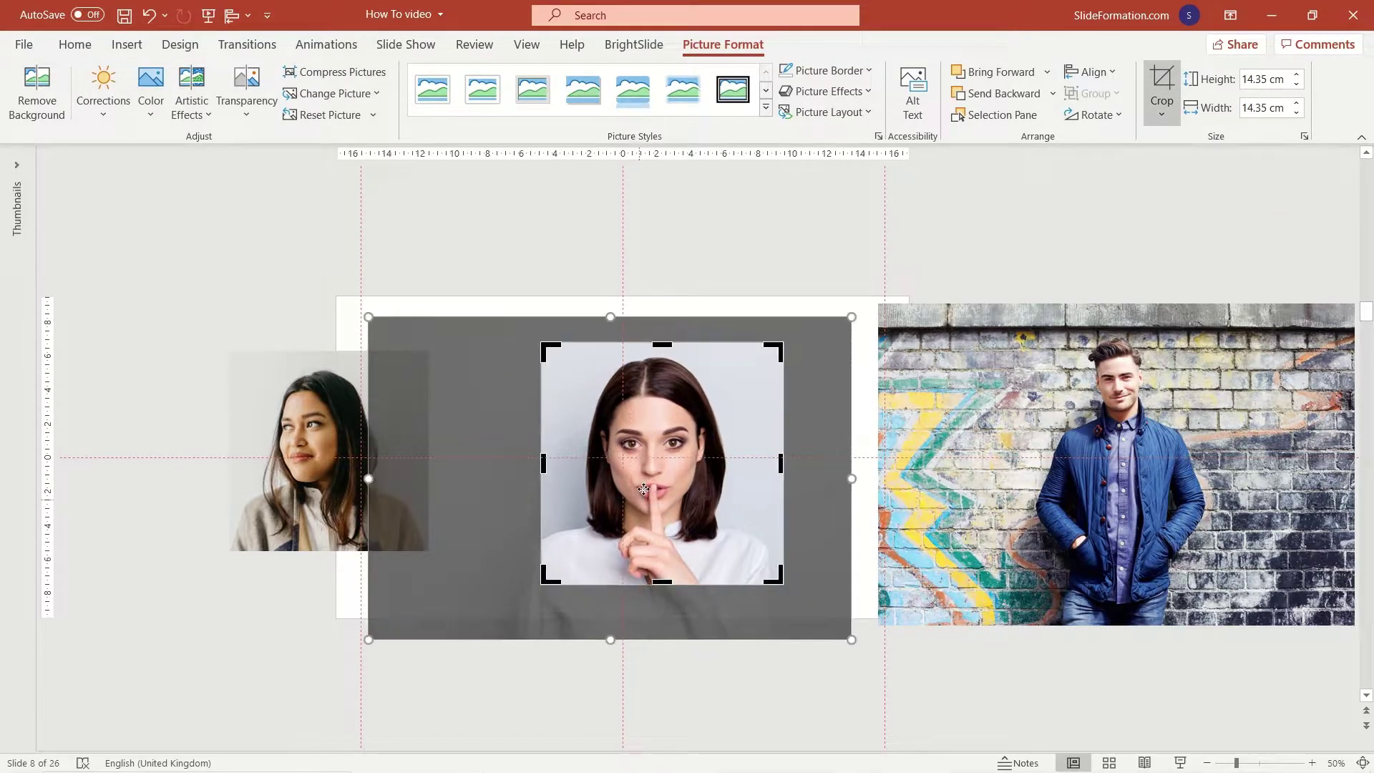
key(Escape)
key(Escape)
drag(763, 425, 689, 413)
Crop the man's portrait to a tight 1:1 square headshot, about 9.02 cm.
drag(1102, 414, 988, 422)
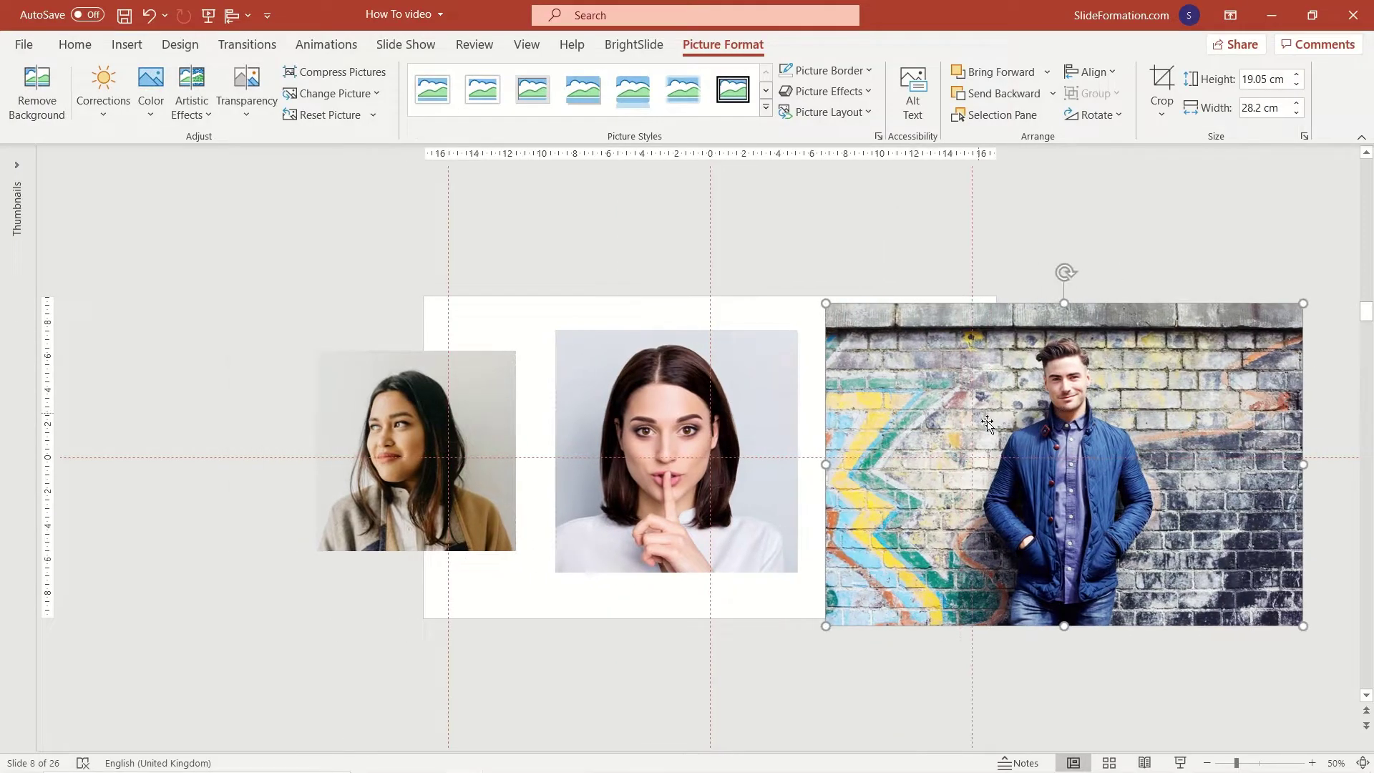
click(1162, 113)
click(1296, 218)
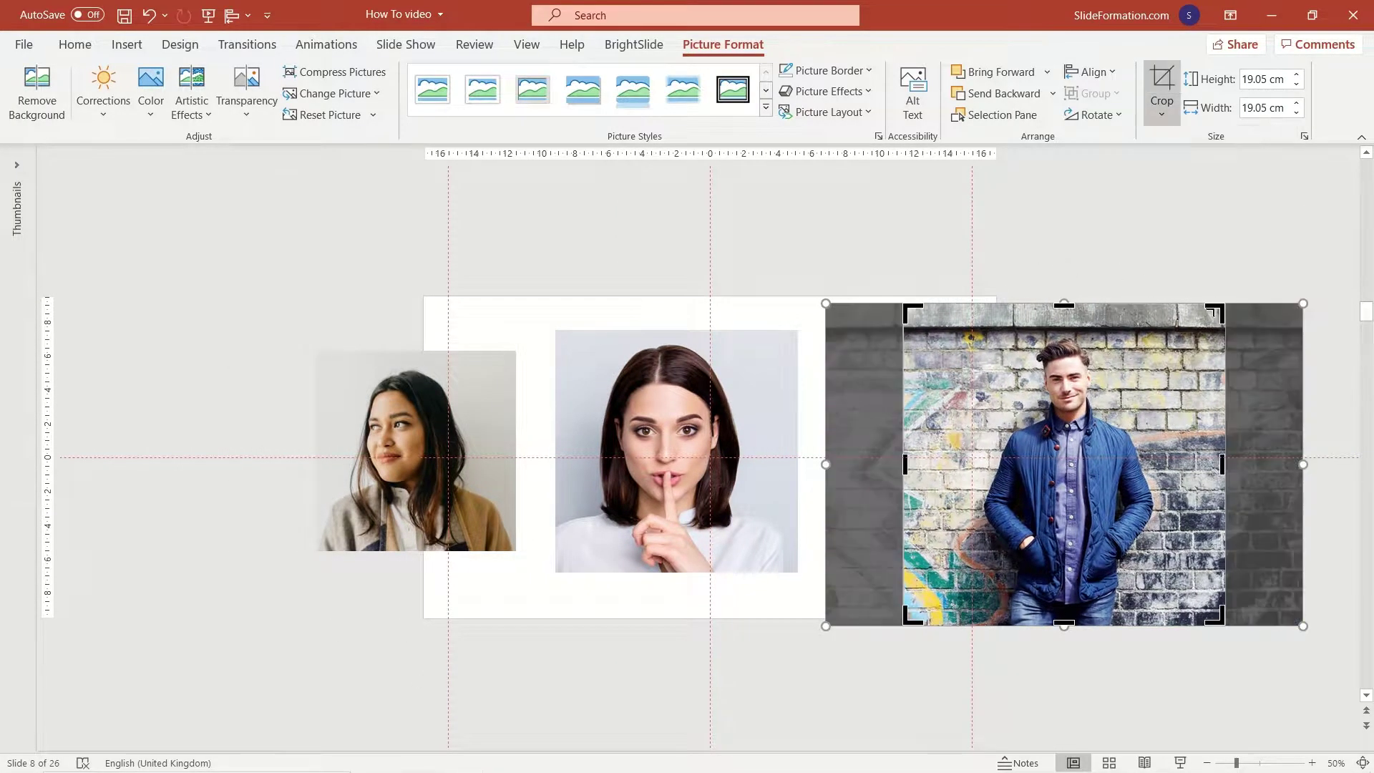
drag(1213, 615, 1117, 516)
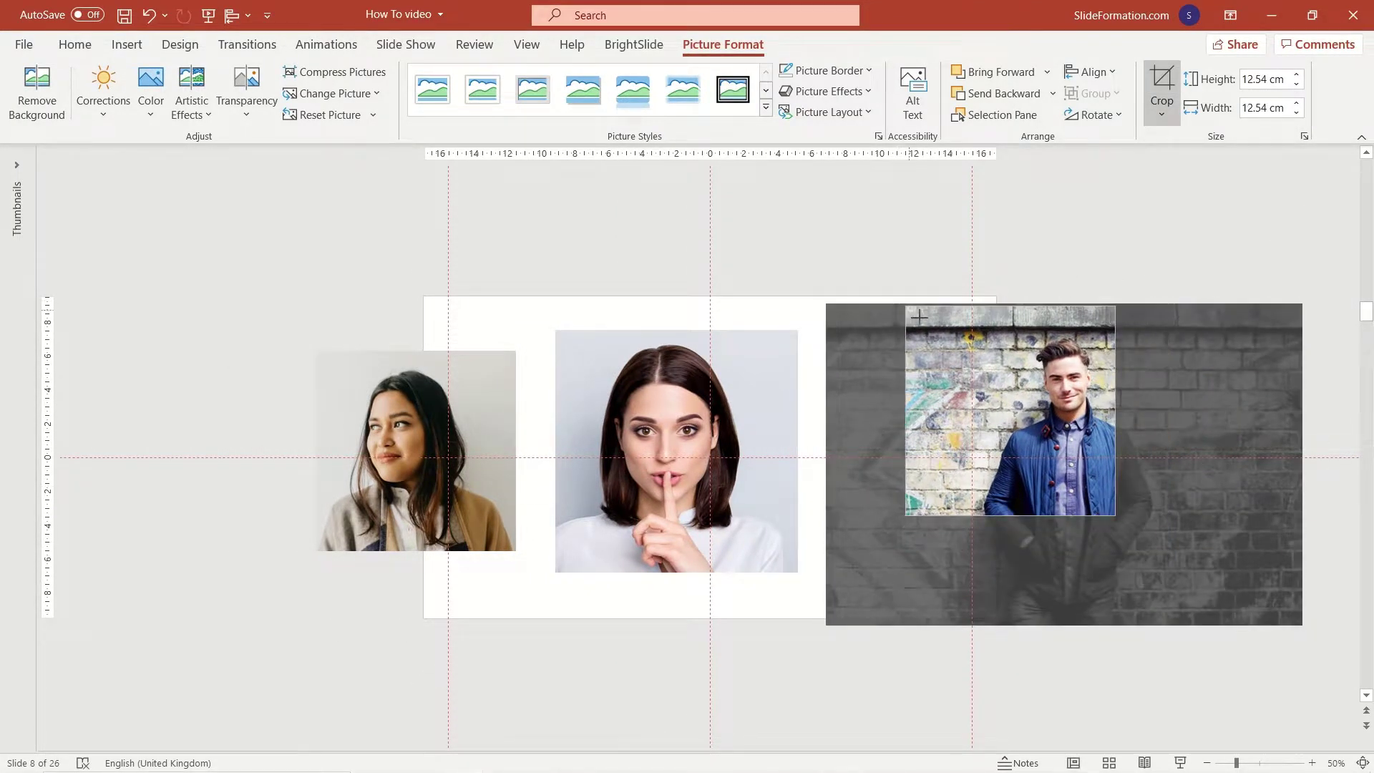
drag(908, 309, 970, 417)
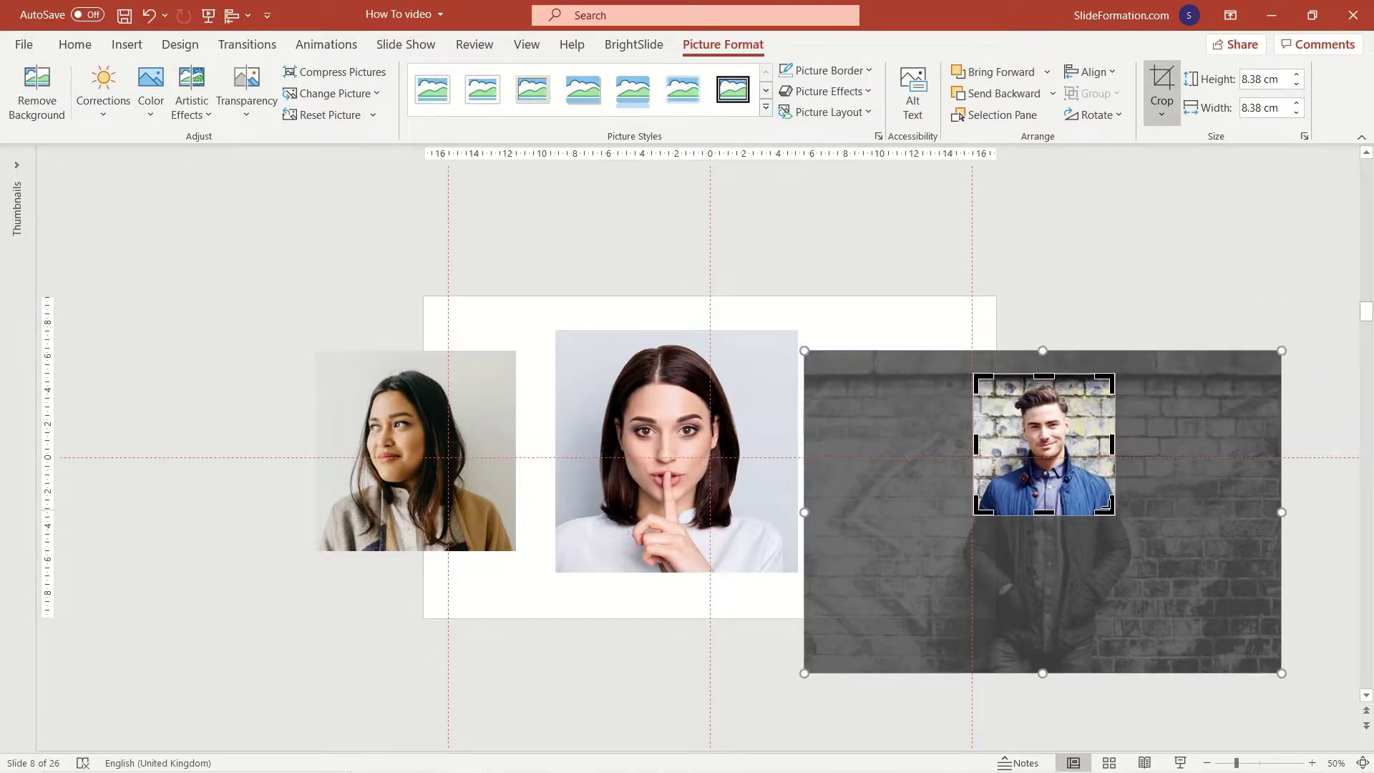
drag(1115, 516, 1087, 485)
drag(975, 485, 990, 470)
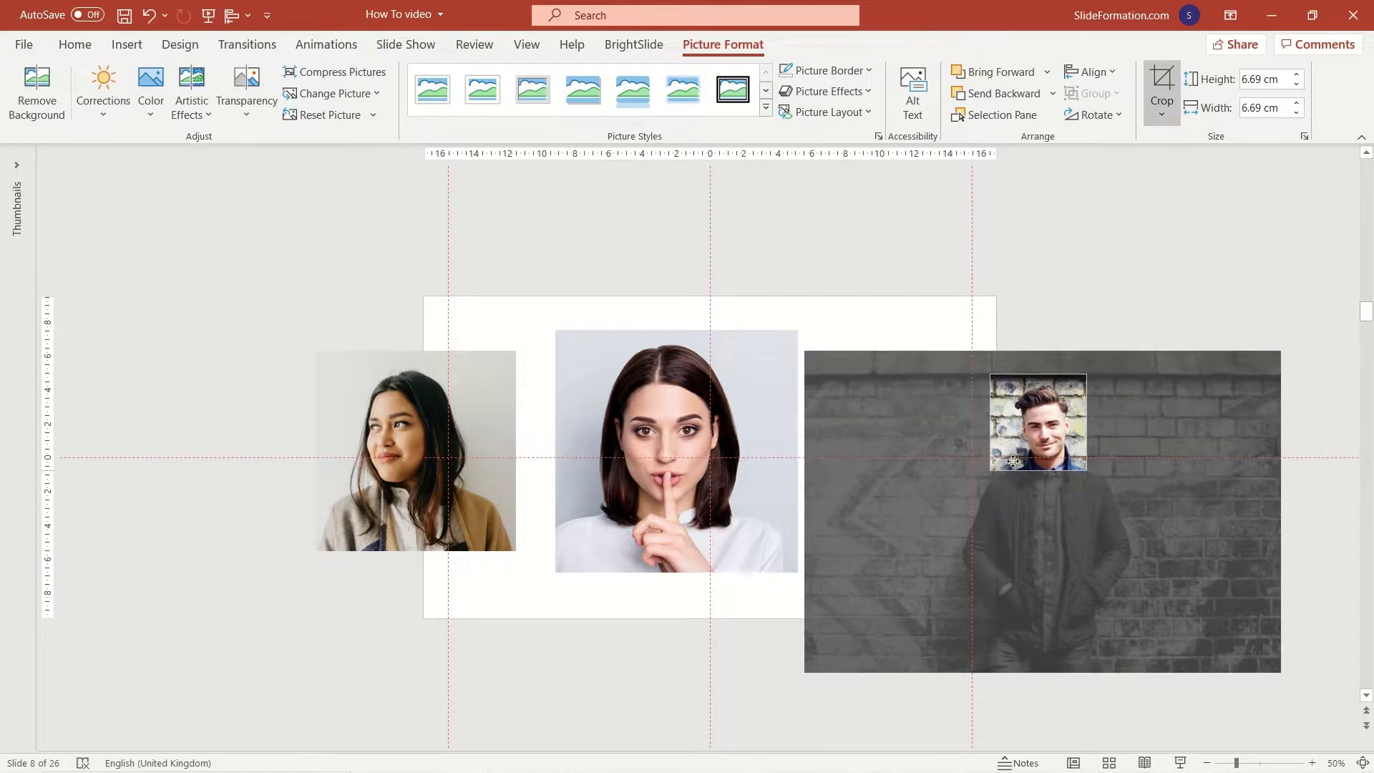
drag(1046, 404, 932, 398)
key(Escape)
key(Escape)
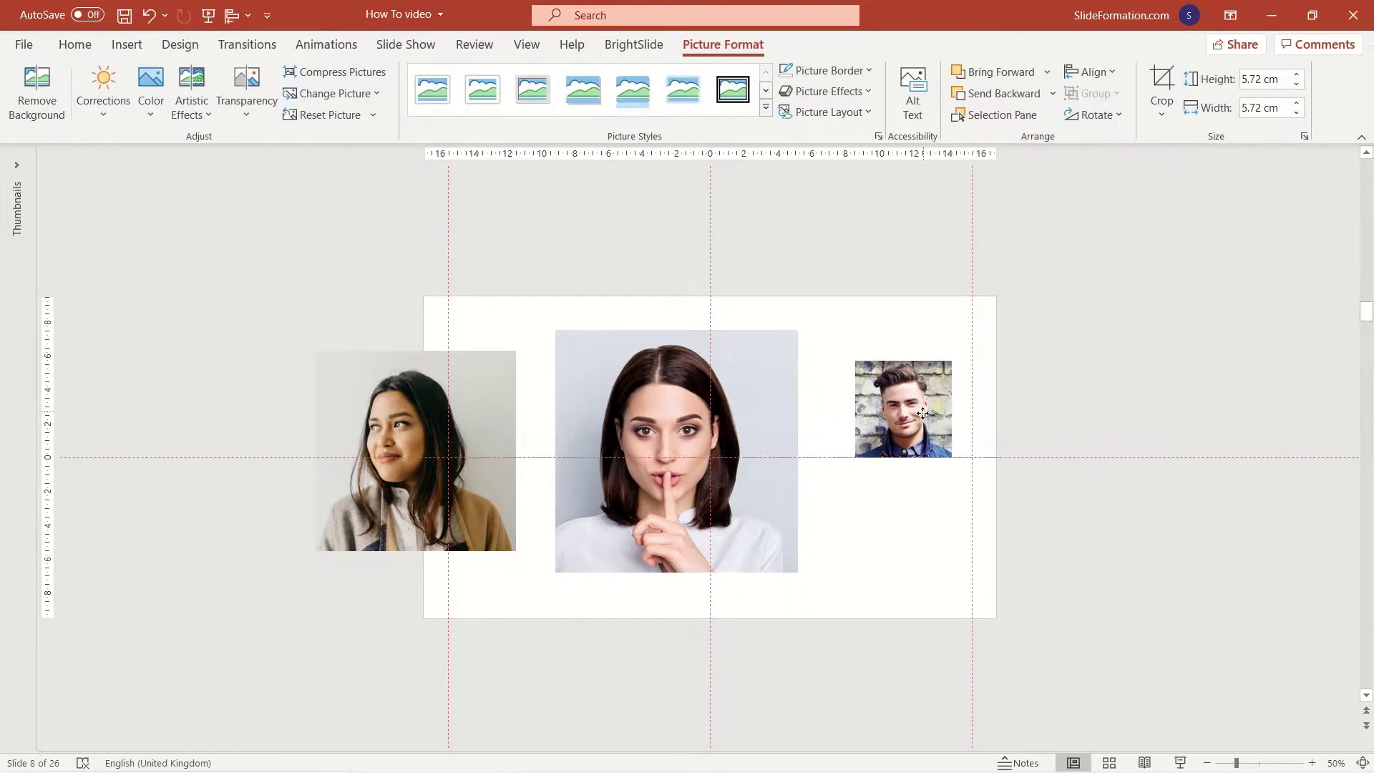
drag(951, 459, 1005, 513)
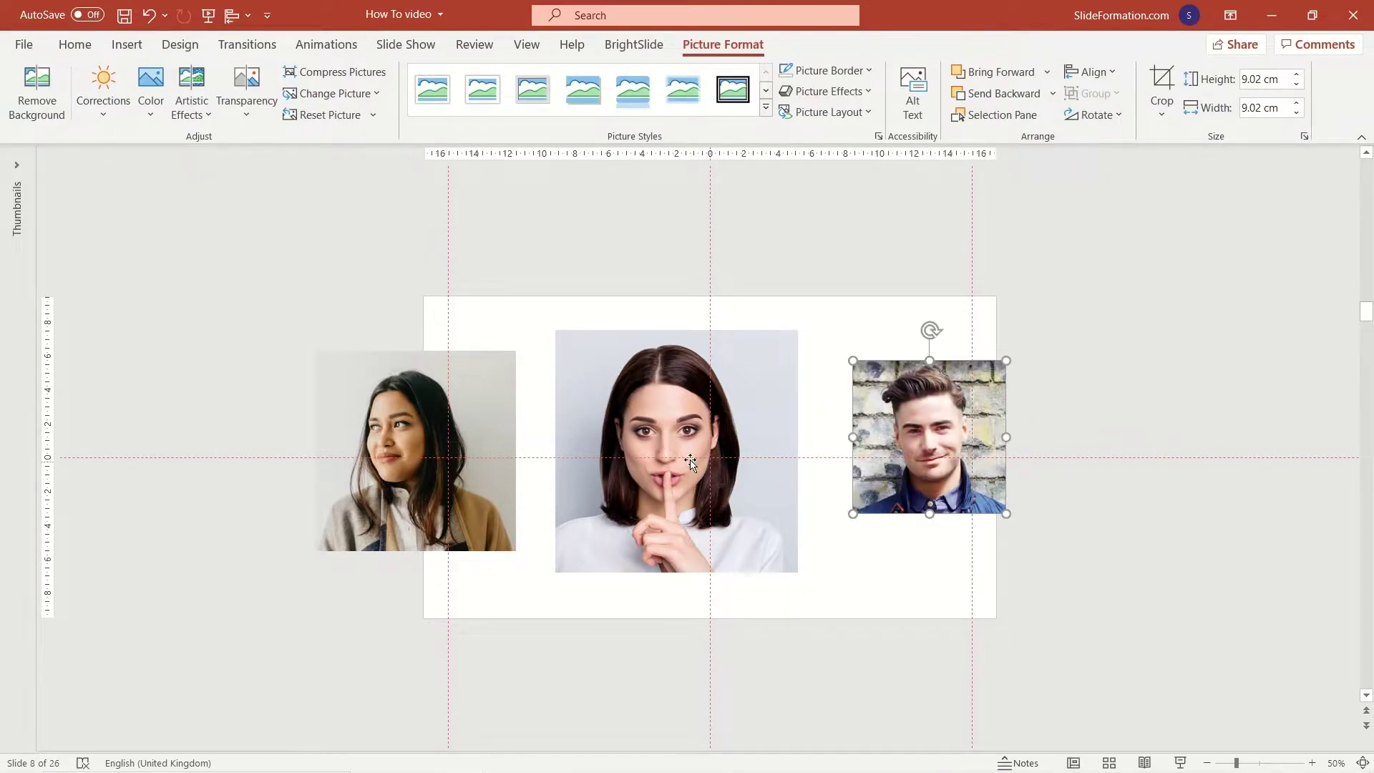
click(1142, 301)
Crop the left, centre and man's square portraits each to an Oval shape.
click(468, 398)
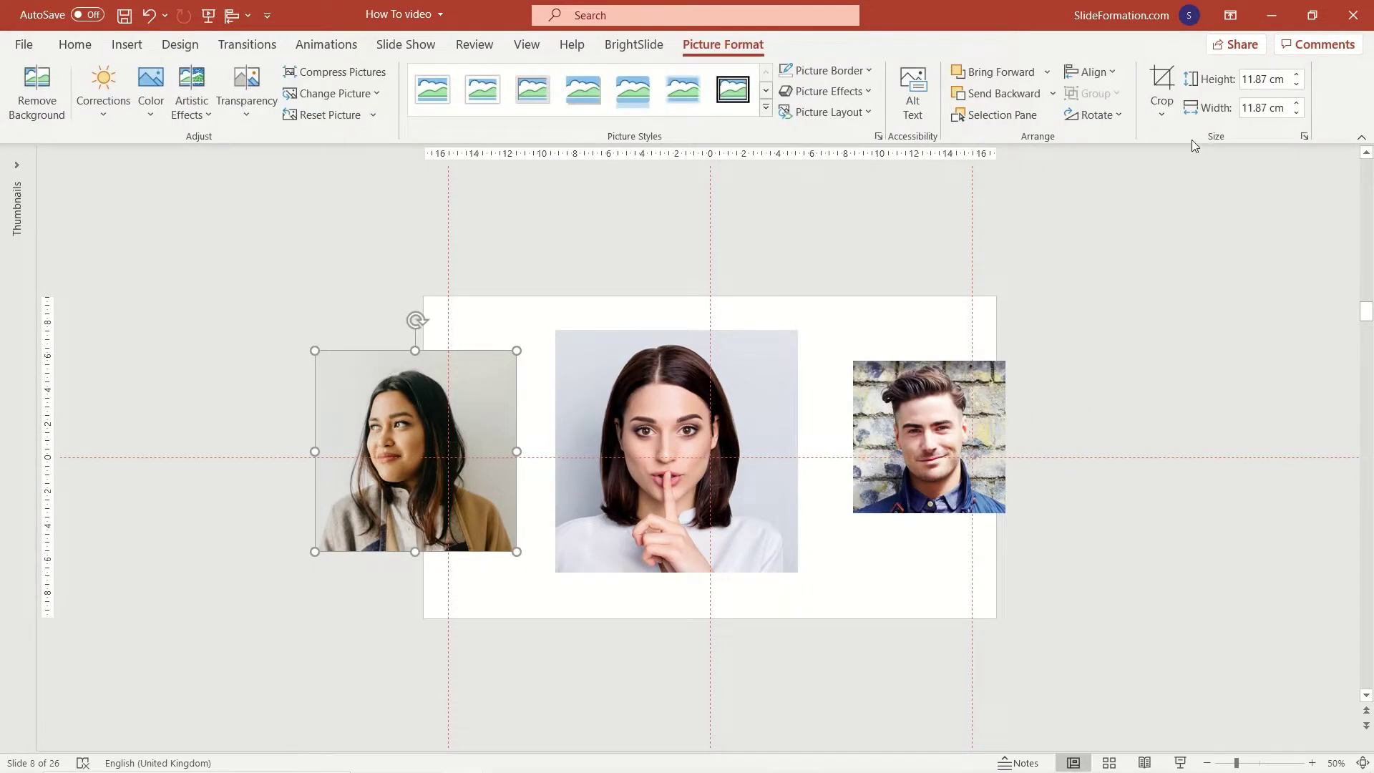
click(1162, 116)
mouse_move(1202, 166)
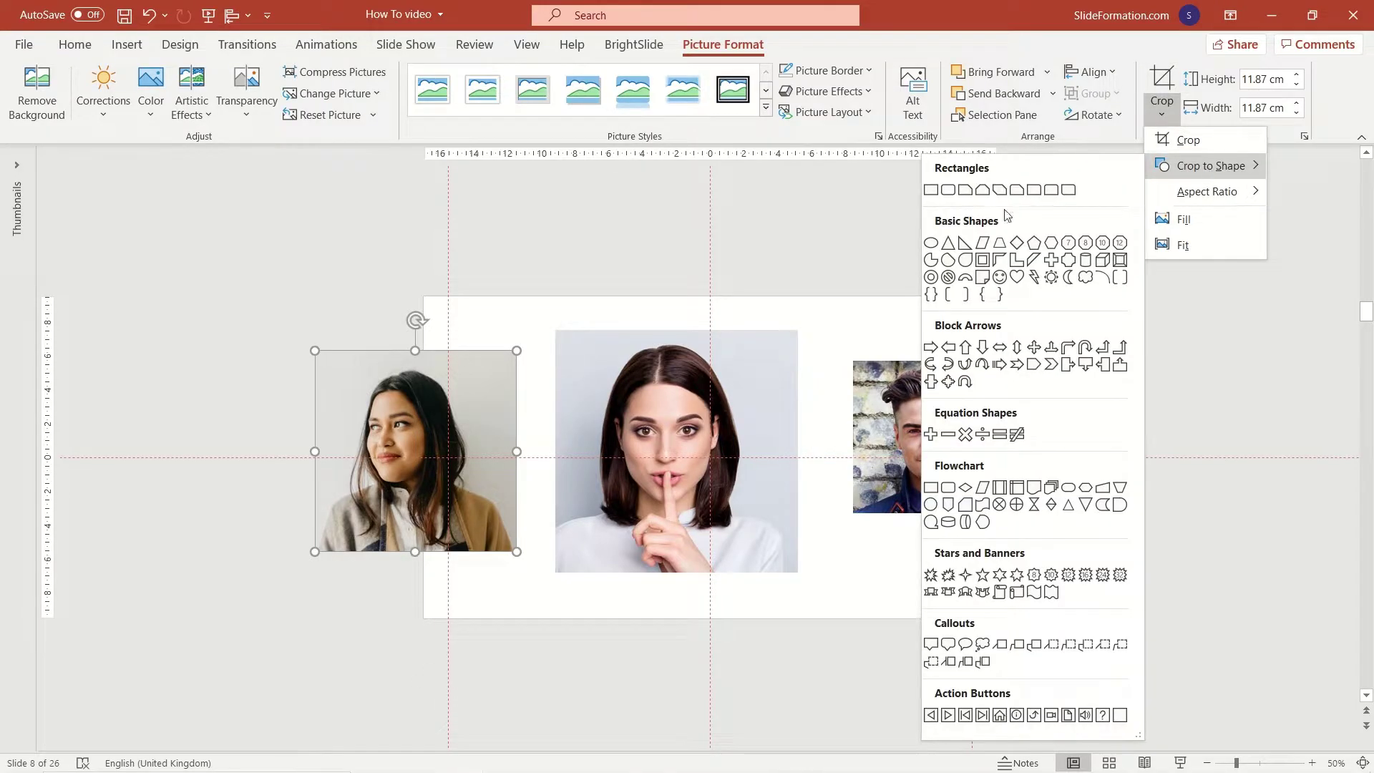
click(931, 243)
click(760, 385)
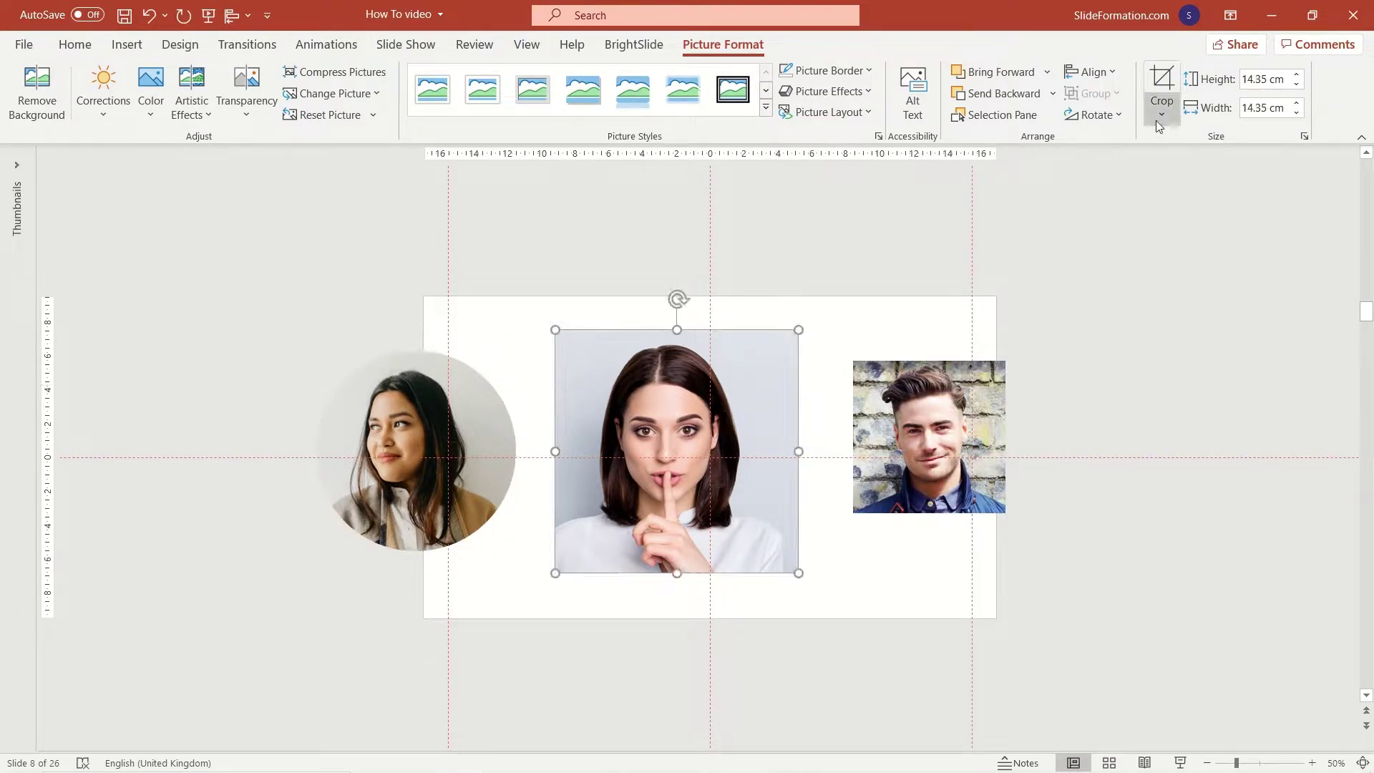
click(1158, 119)
mouse_move(1182, 169)
click(932, 244)
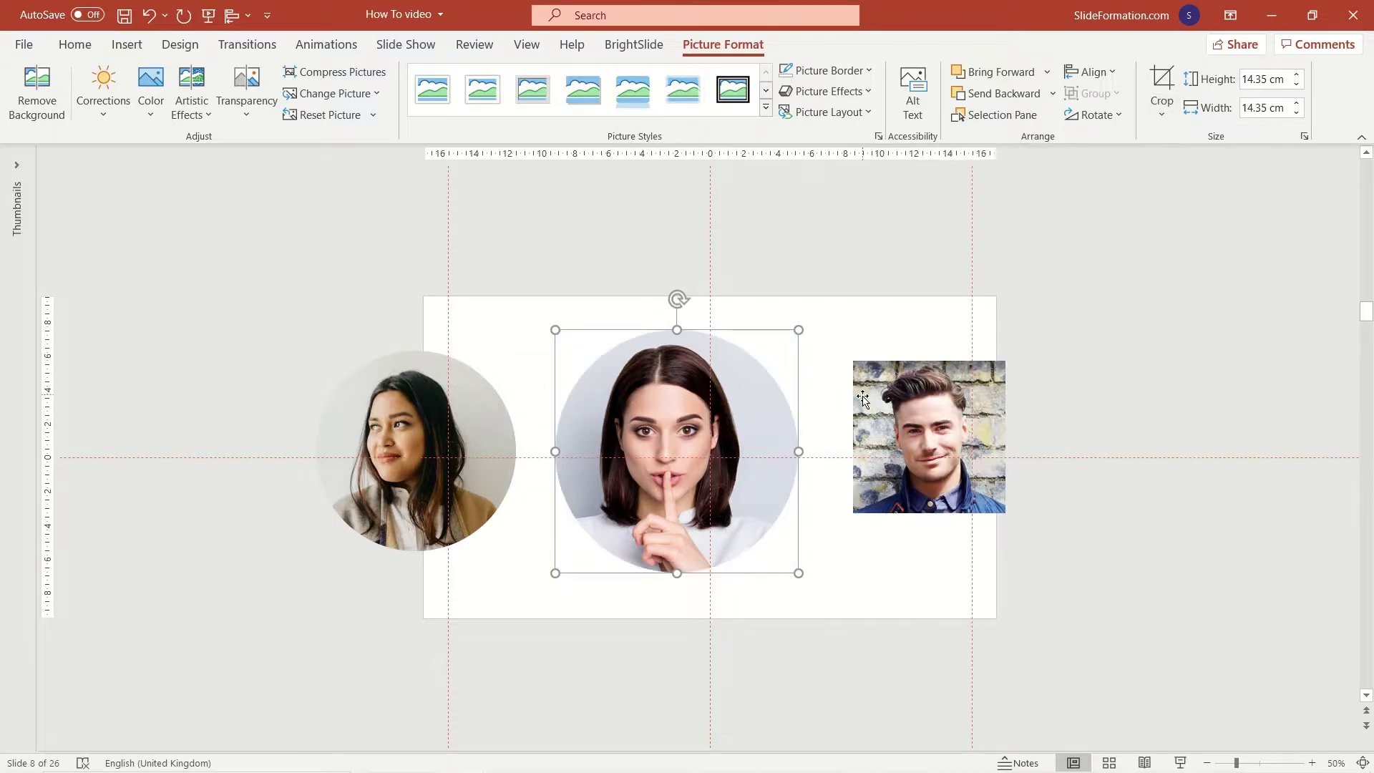
click(907, 376)
click(1159, 114)
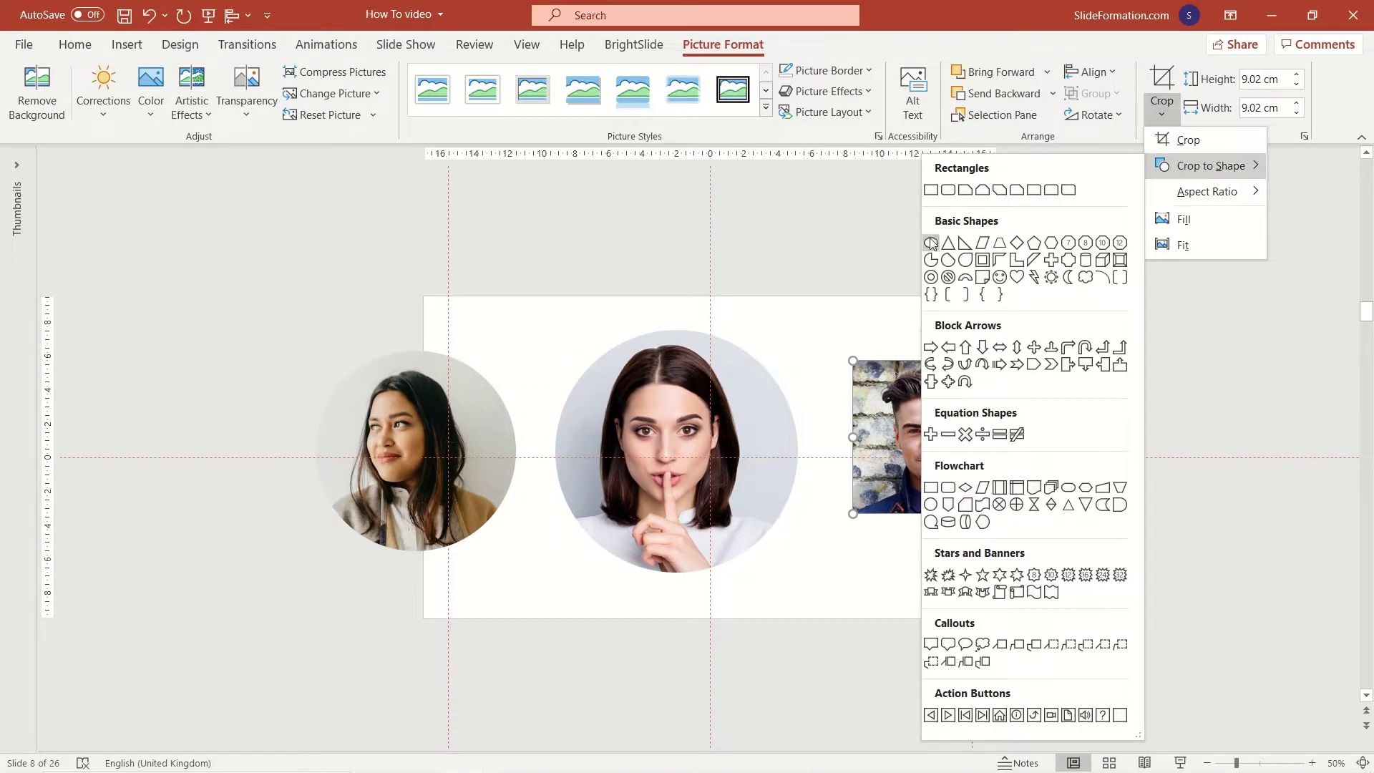
click(931, 244)
Drag the three circular portraits closer together into an overlapping row.
click(633, 299)
drag(420, 423, 552, 423)
drag(717, 458, 756, 465)
drag(931, 447, 898, 462)
click(572, 397)
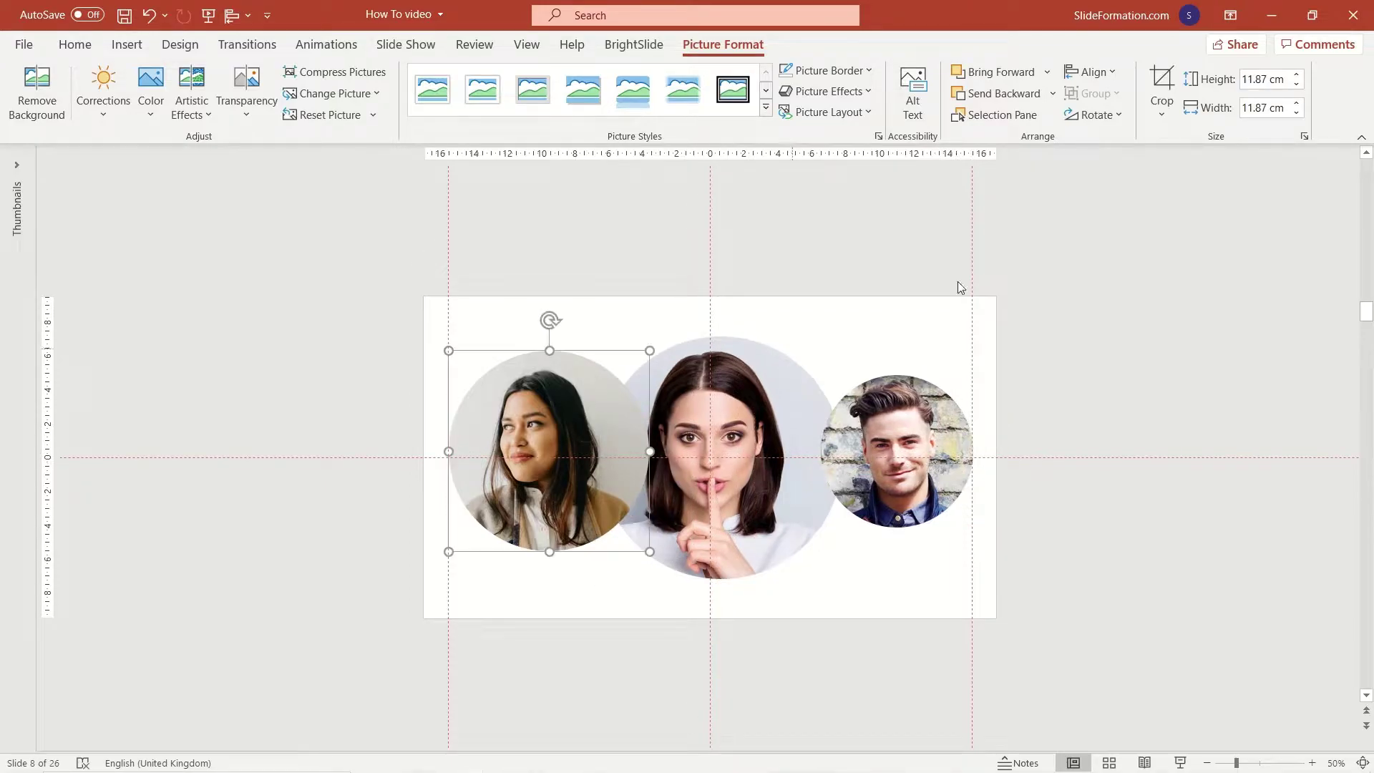
Resize each circular portrait to 8 × 8 cm and drag them onto the slide guides.
click(1296, 84)
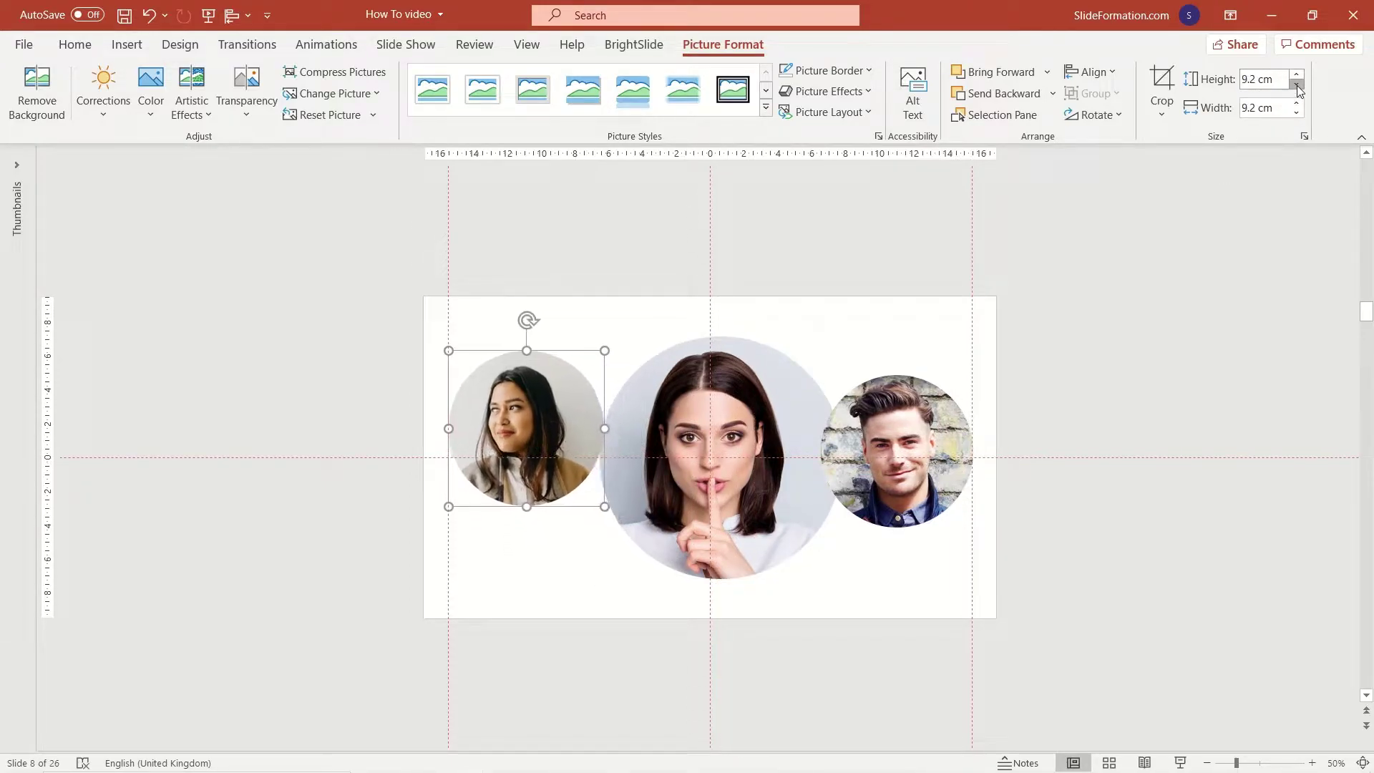
click(1297, 84)
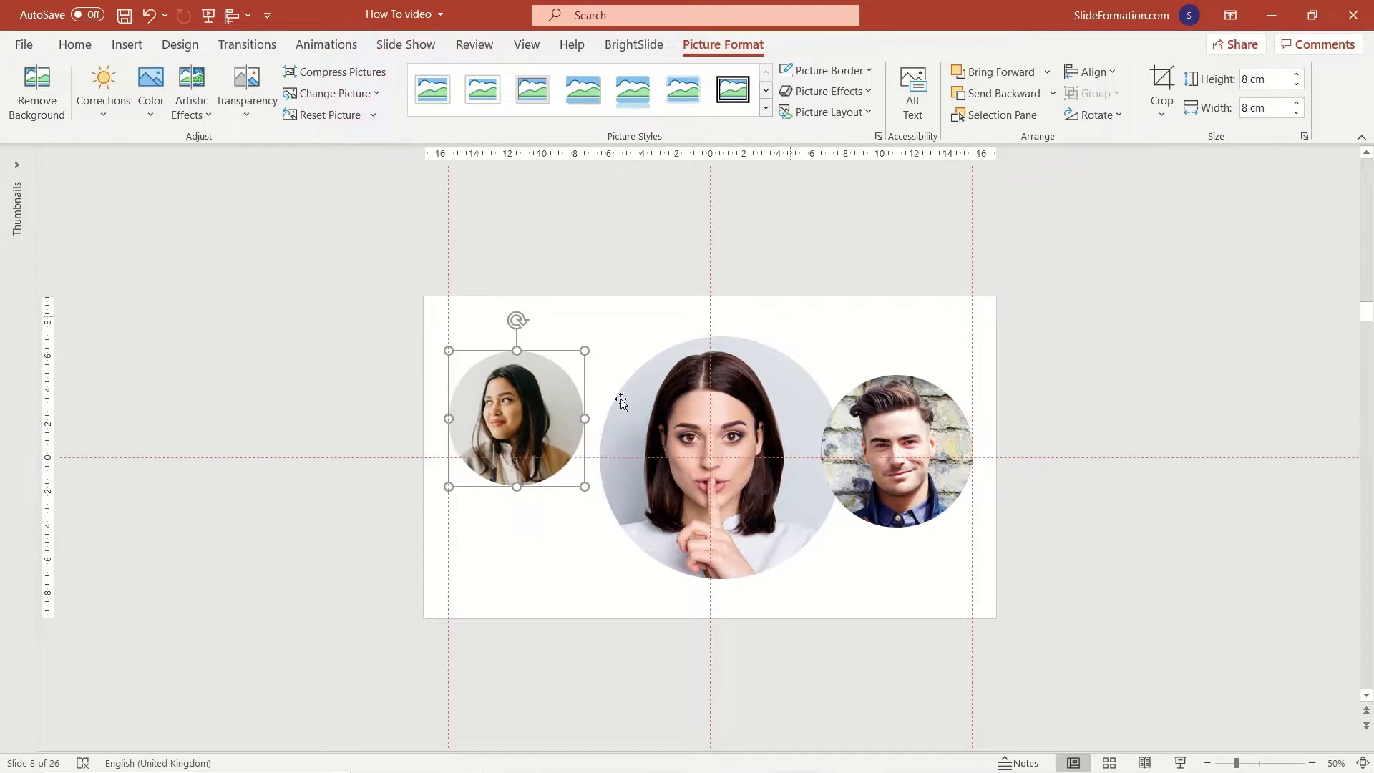
click(621, 402)
click(1297, 85)
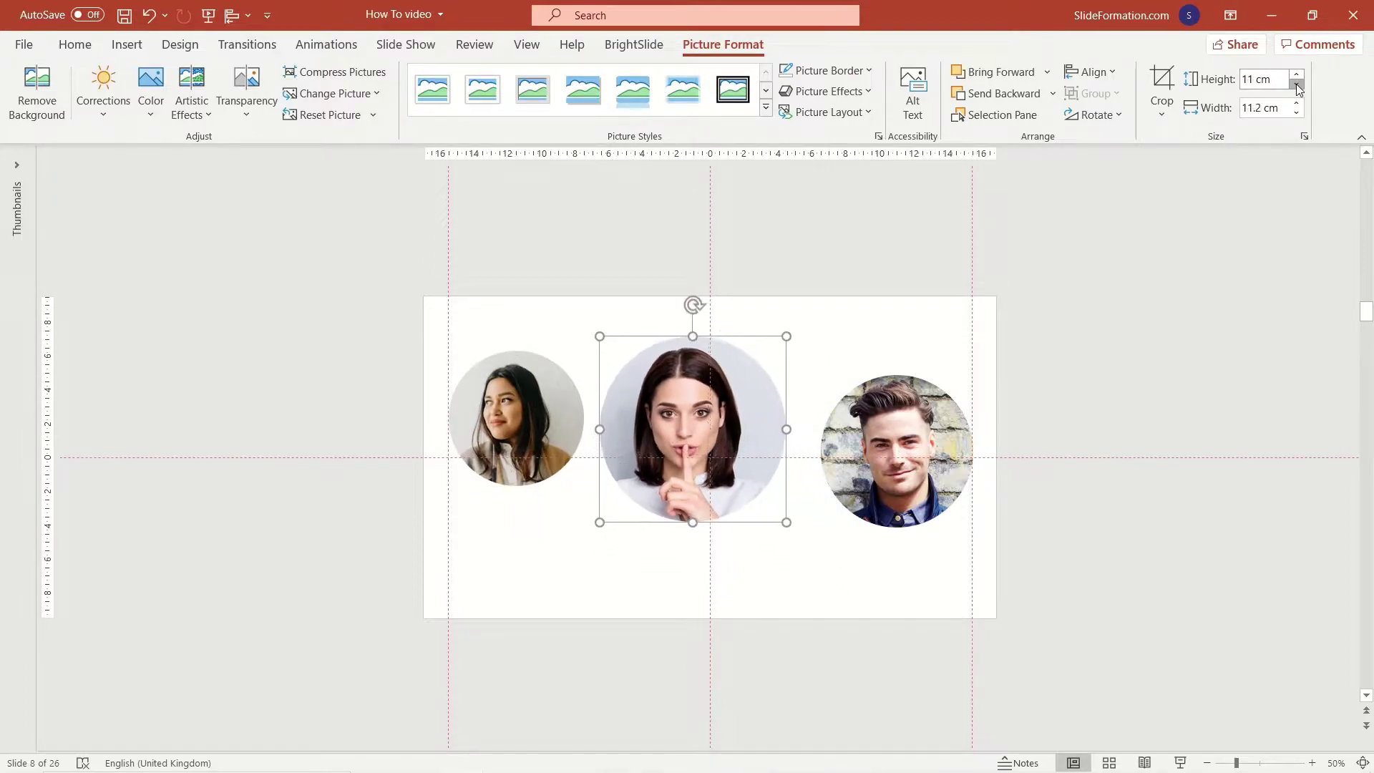
click(1295, 84)
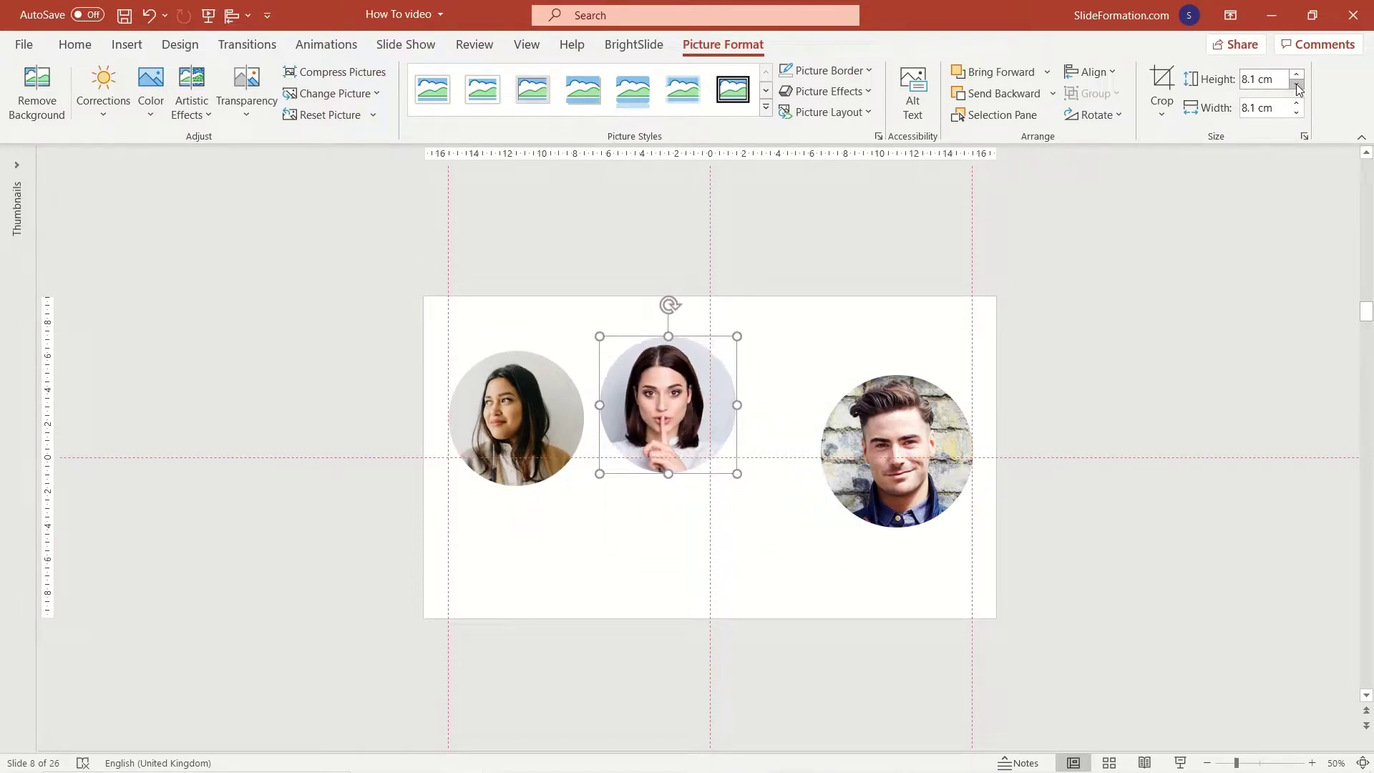
drag(723, 352, 764, 370)
click(895, 416)
click(1295, 85)
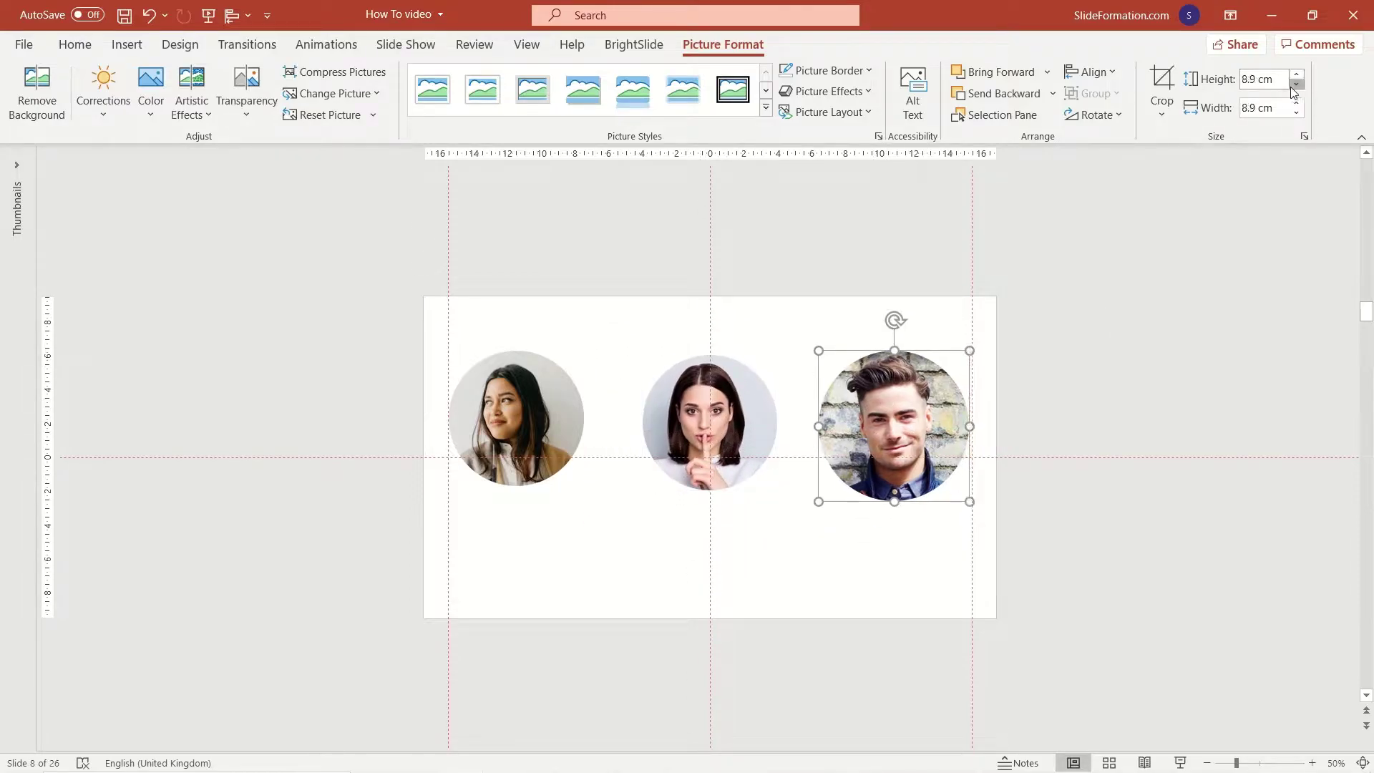
click(1295, 83)
drag(895, 422, 897, 431)
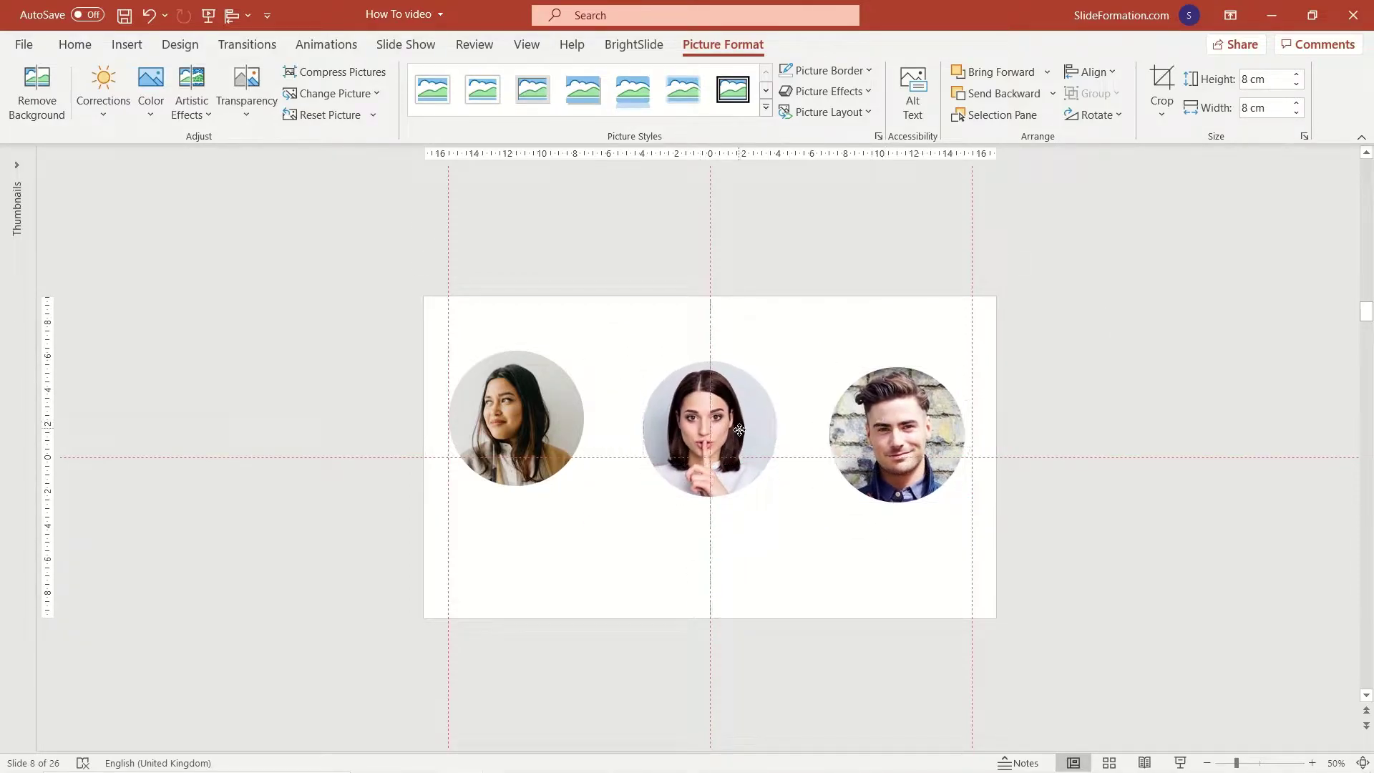
drag(516, 422, 531, 432)
shift+click(693, 447)
Align the three circles' tops, distribute them horizontally, and nudge them left to centre.
shift+click(869, 428)
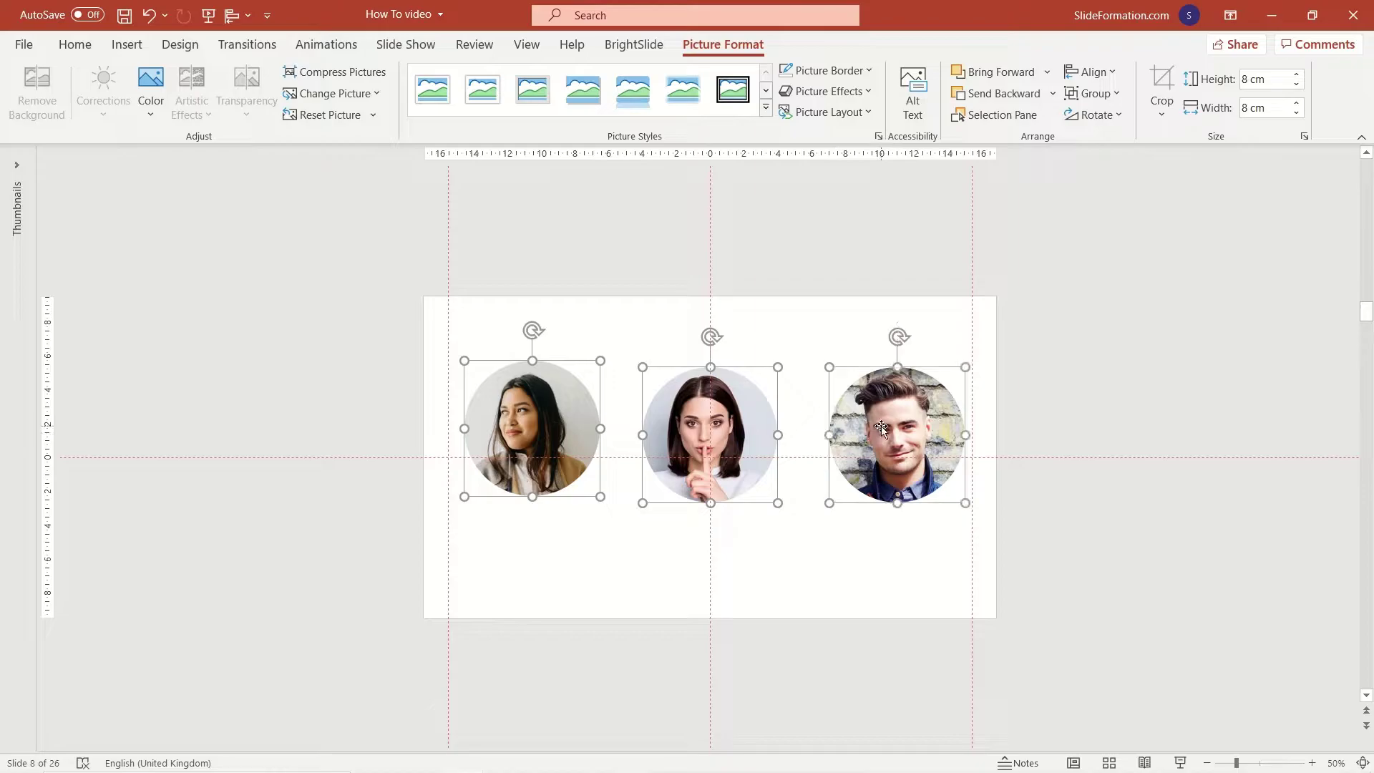
click(1091, 72)
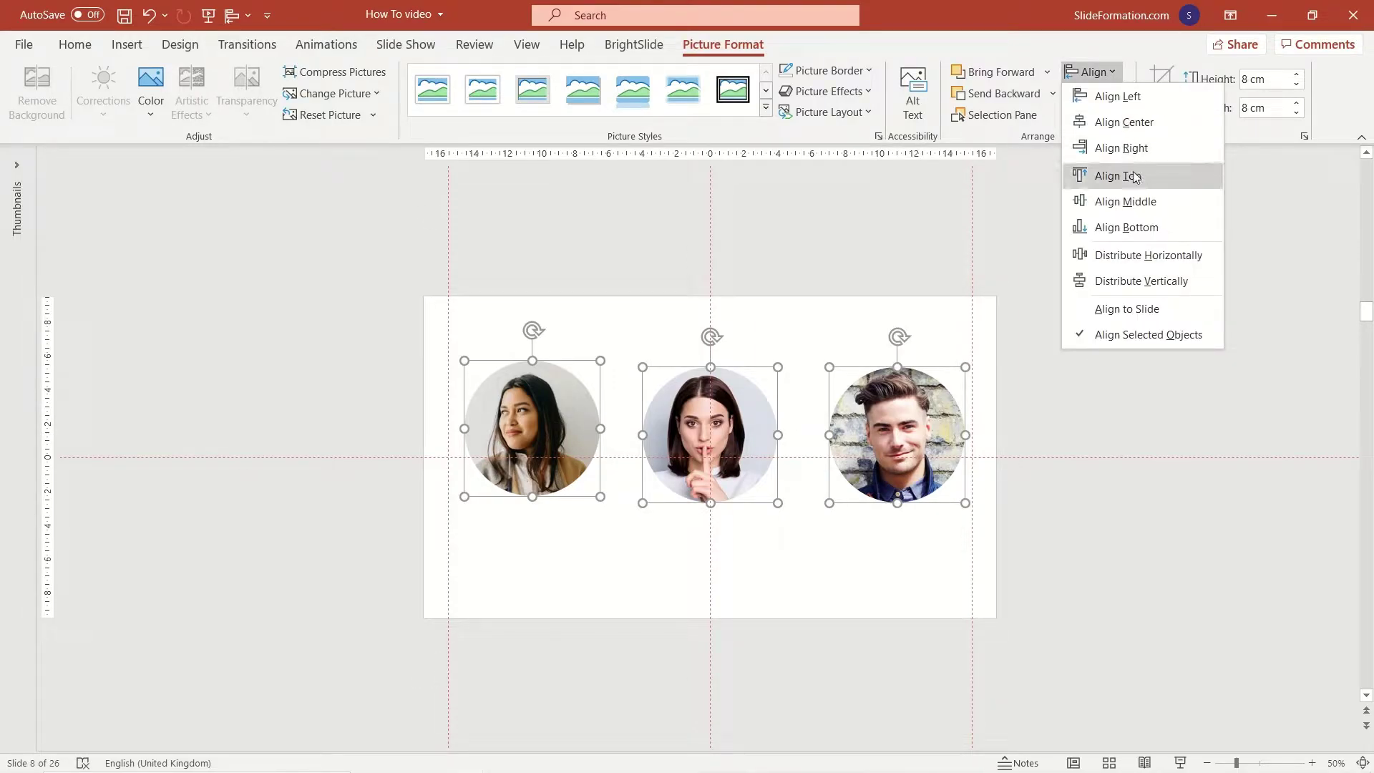
click(1136, 179)
click(1091, 71)
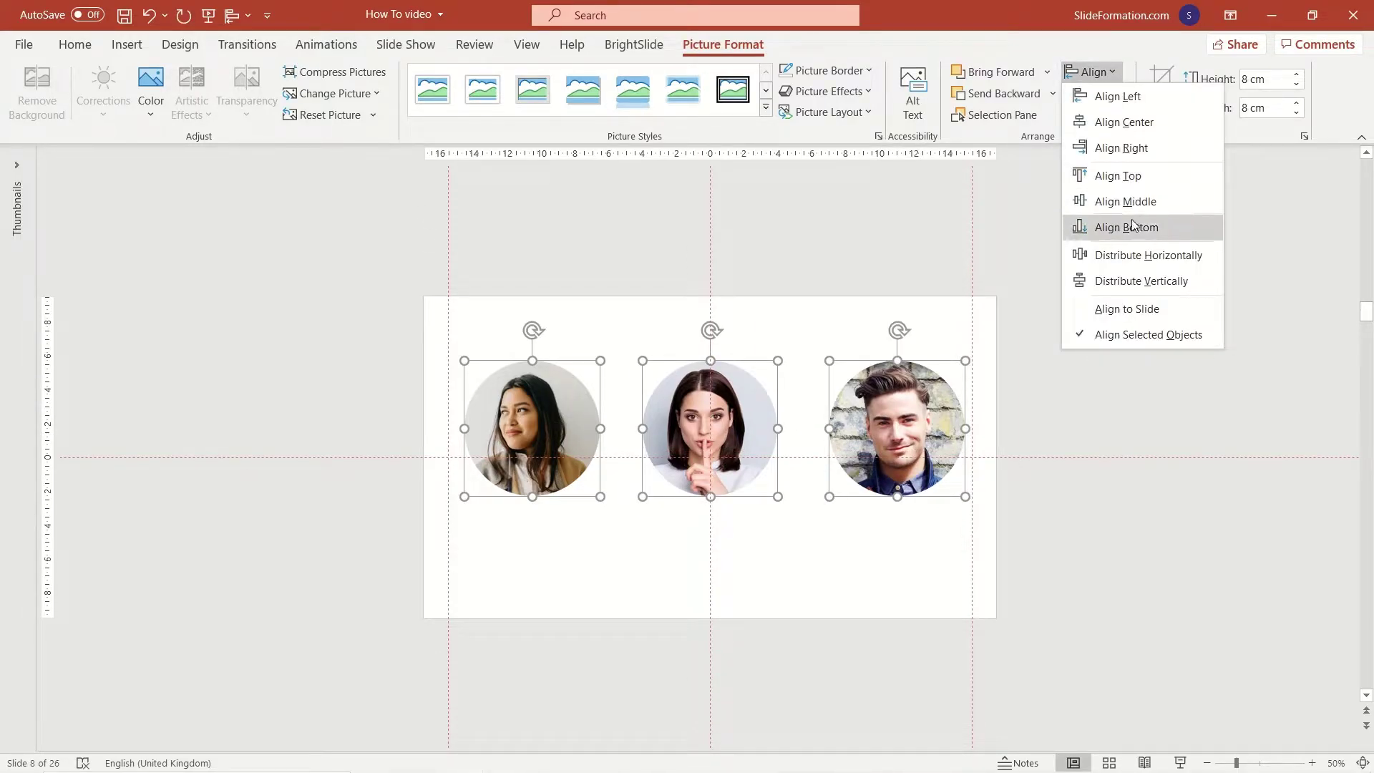
click(1138, 256)
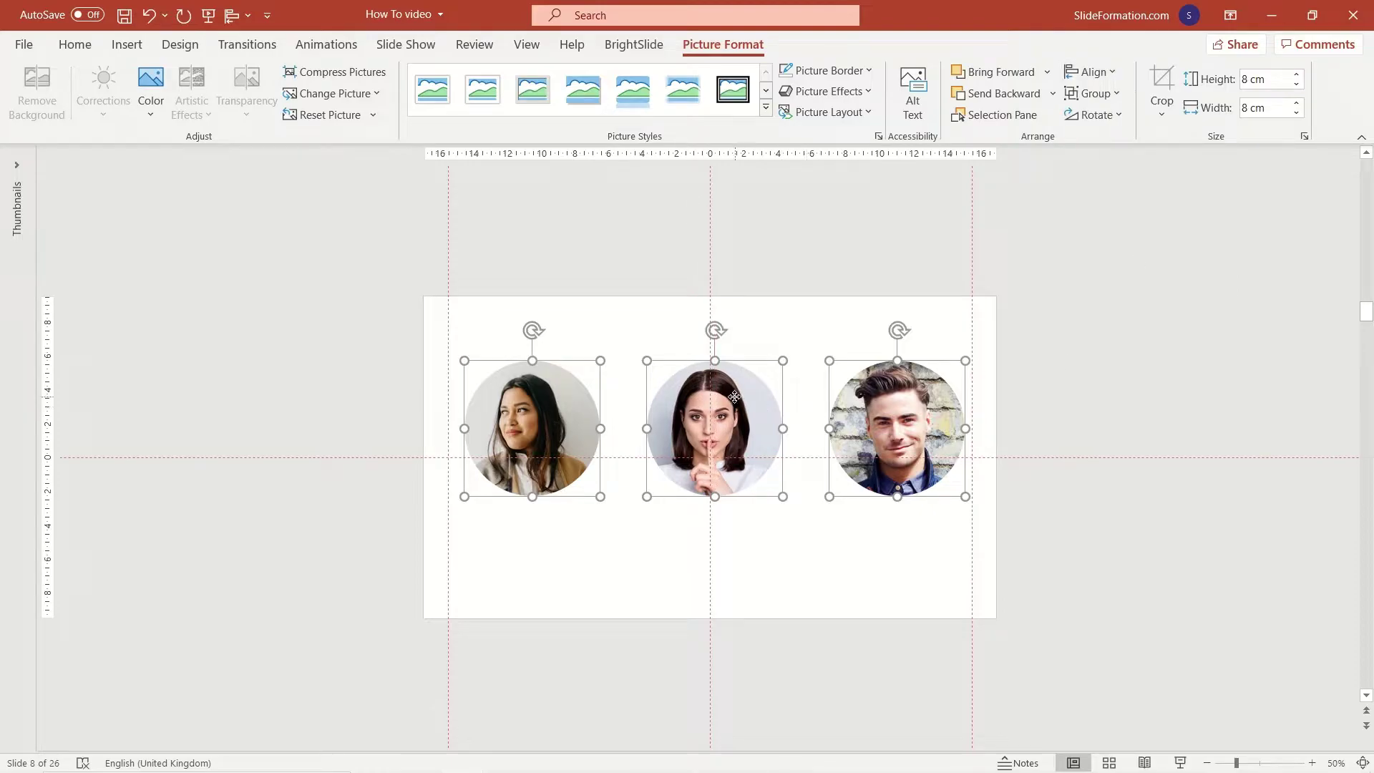
key(Left)
Apply the Title Only layout and title the slide 'MEET OUR TEAM'.
click(331, 223)
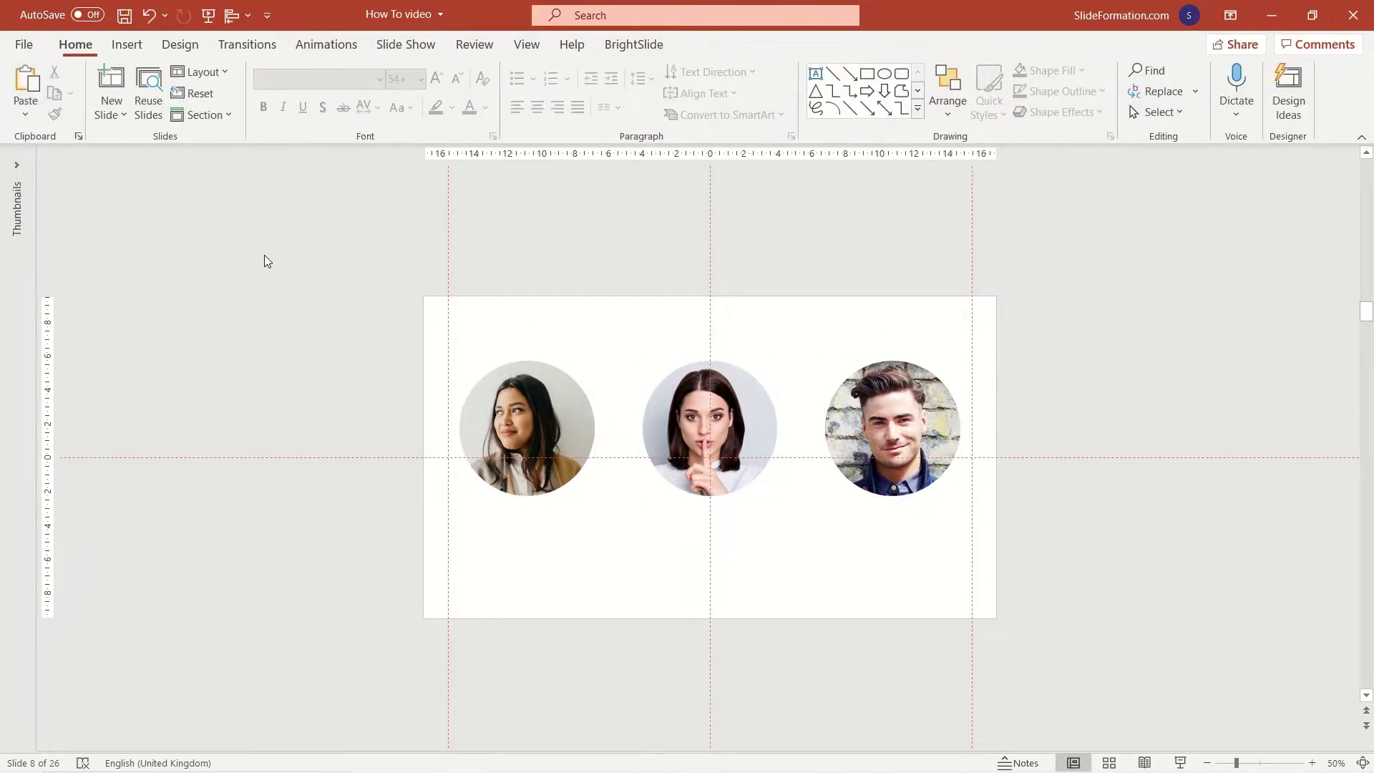
click(1363, 762)
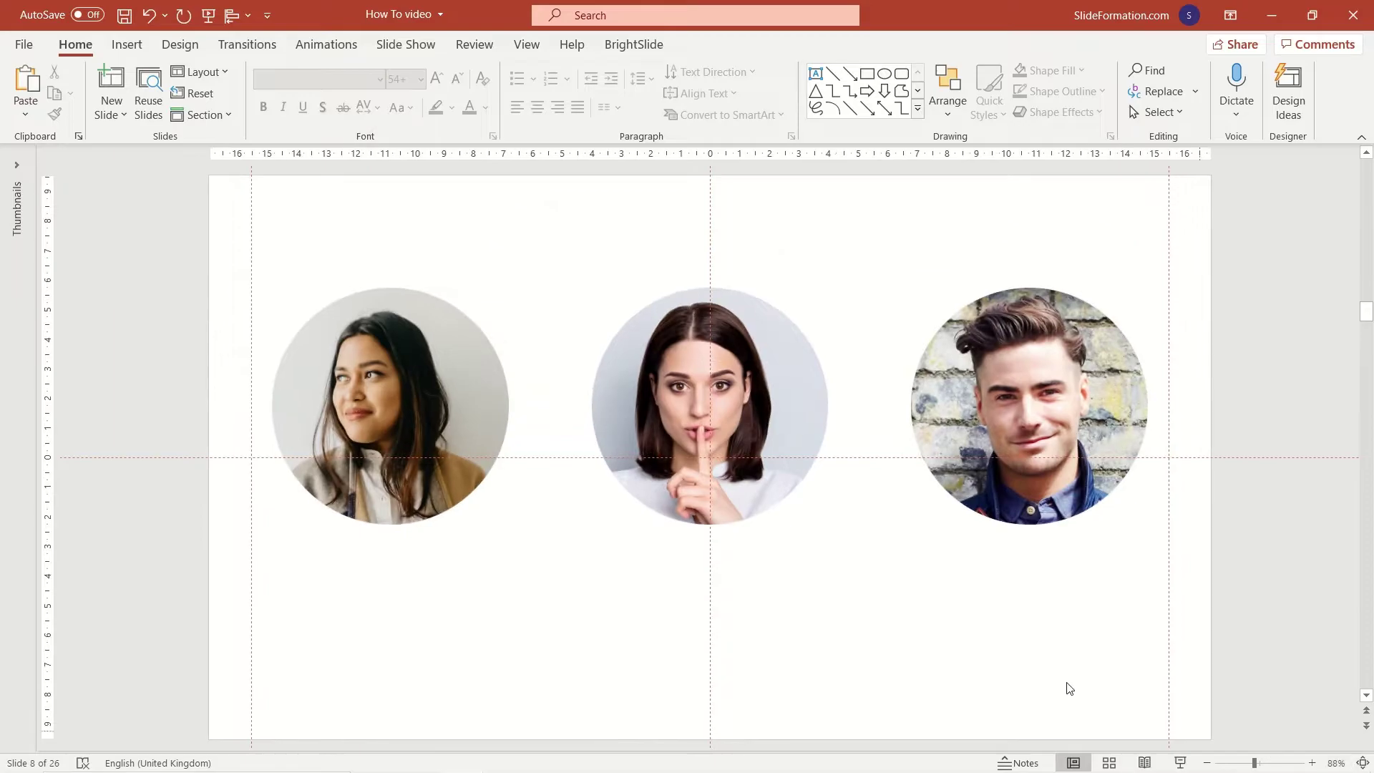
click(199, 72)
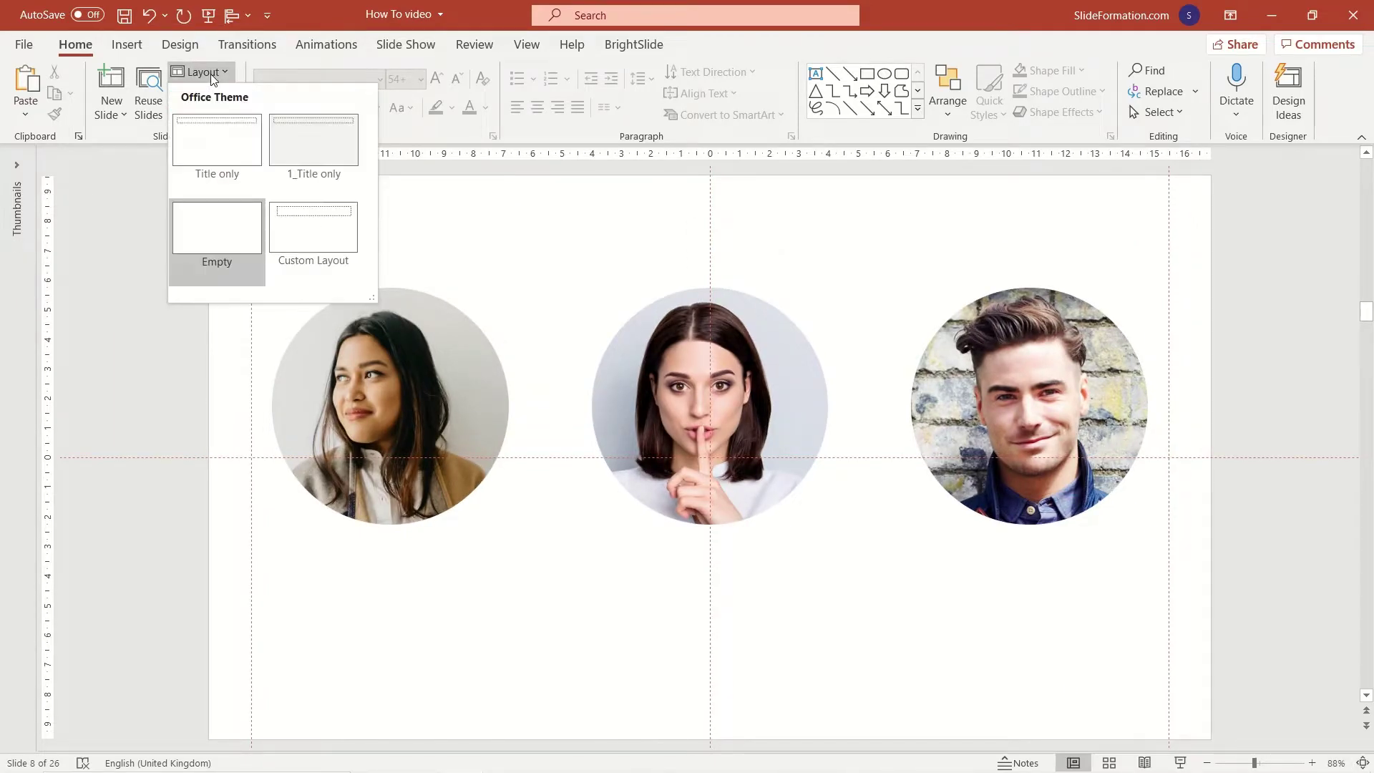
click(241, 156)
click(297, 231)
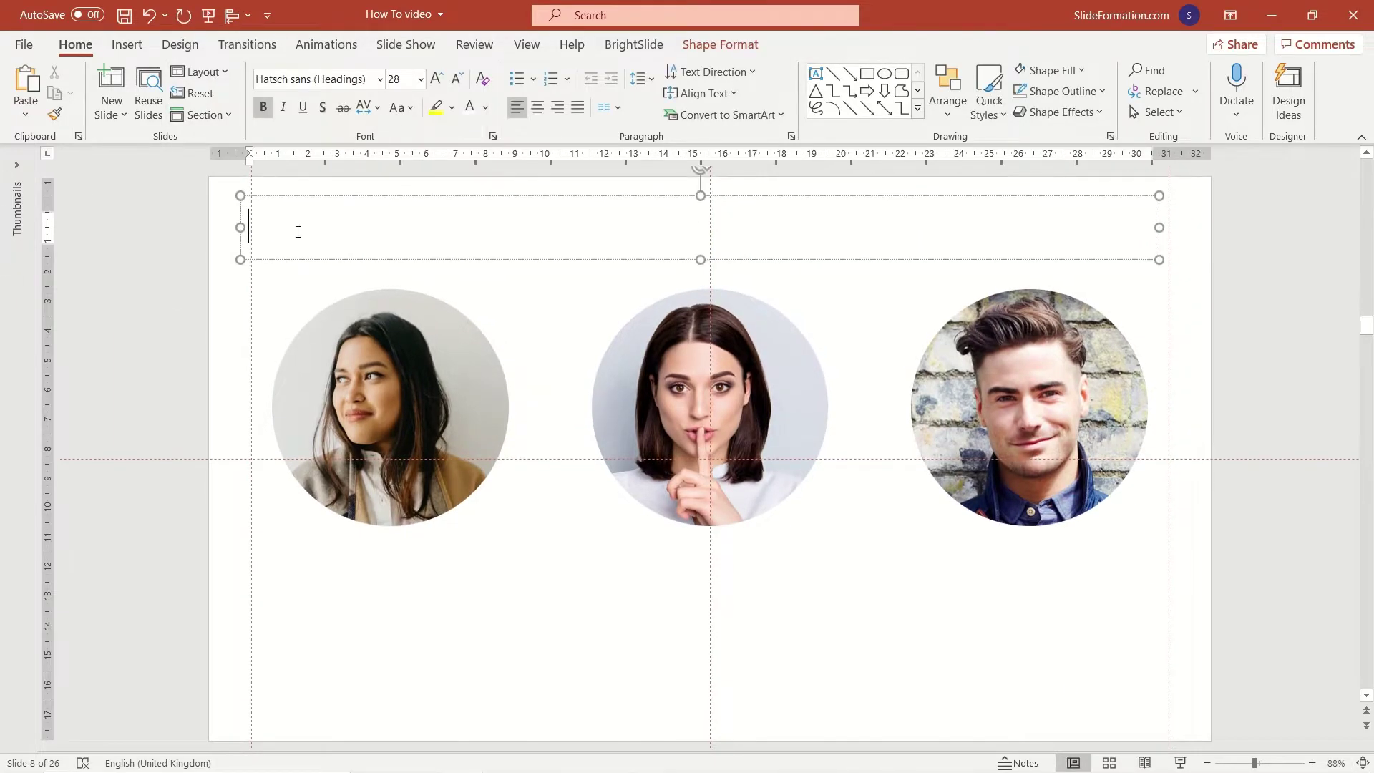
text(MEET OUR TEAM)
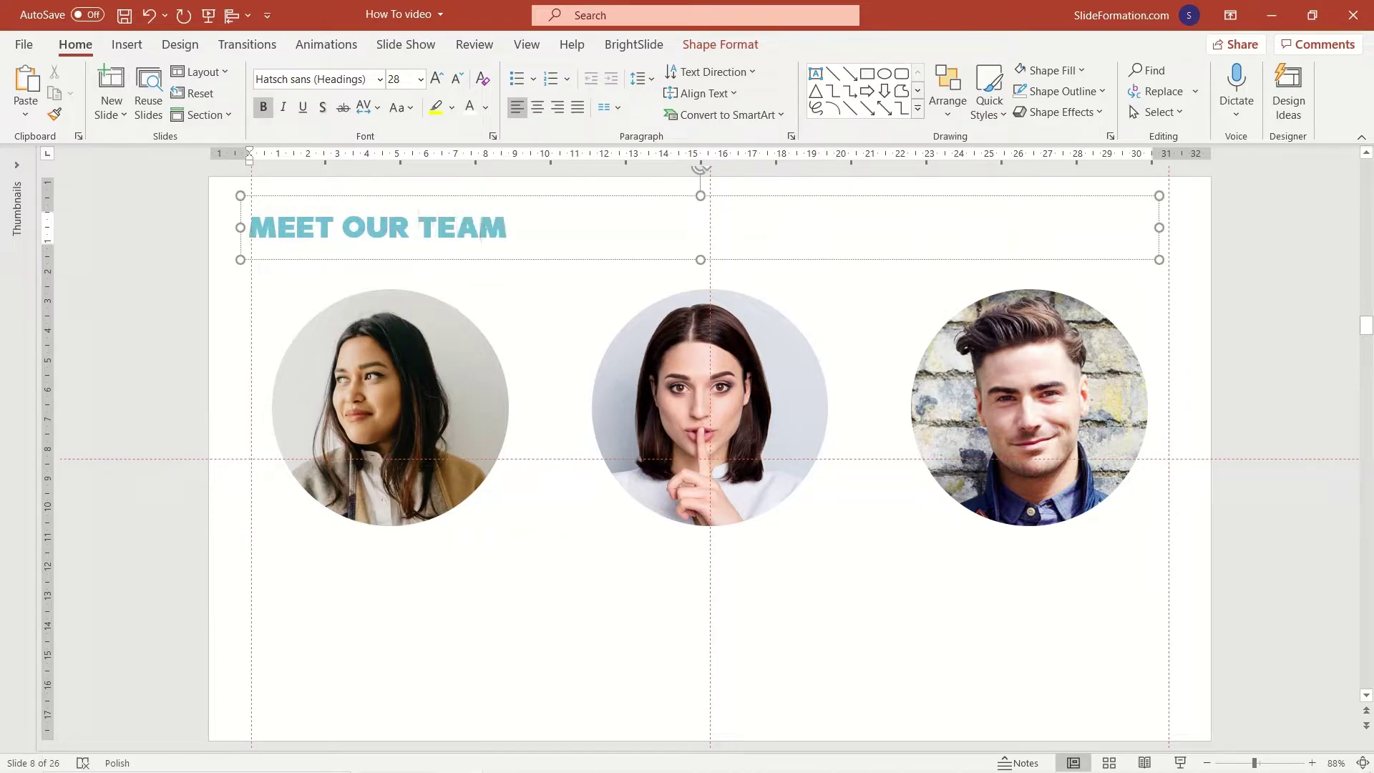
click(260, 586)
Add a centred text box under the left photo with the person's name over 'CEO'.
click(815, 73)
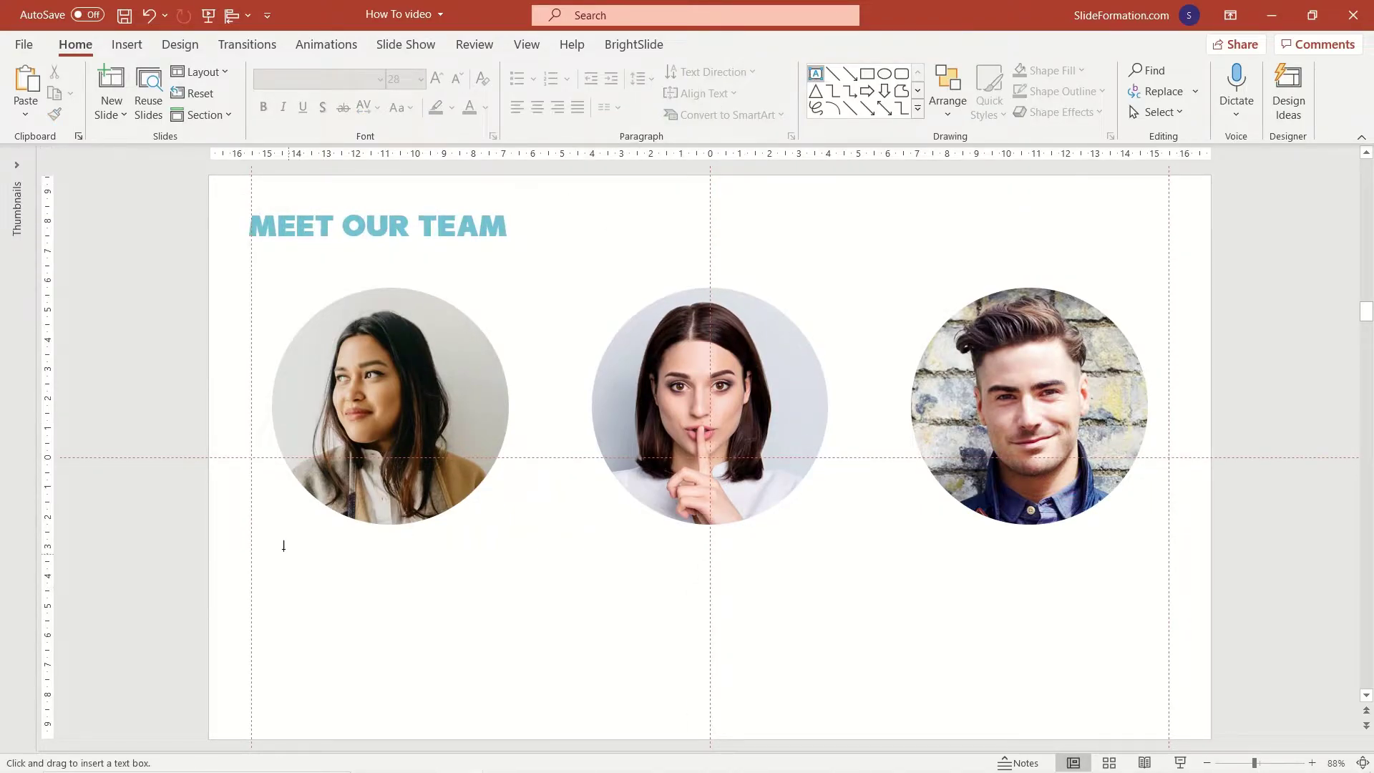
drag(283, 547, 562, 639)
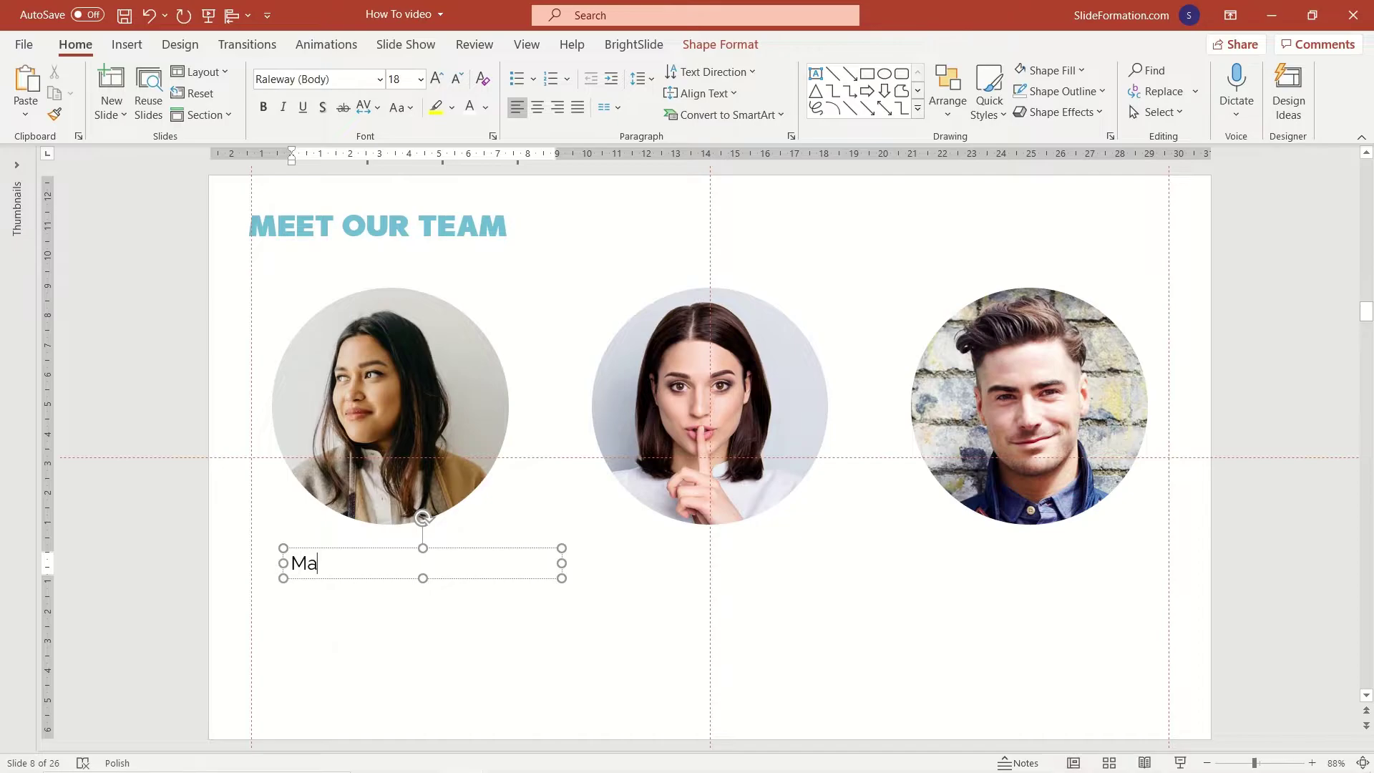
key(Return)
text(CEO)
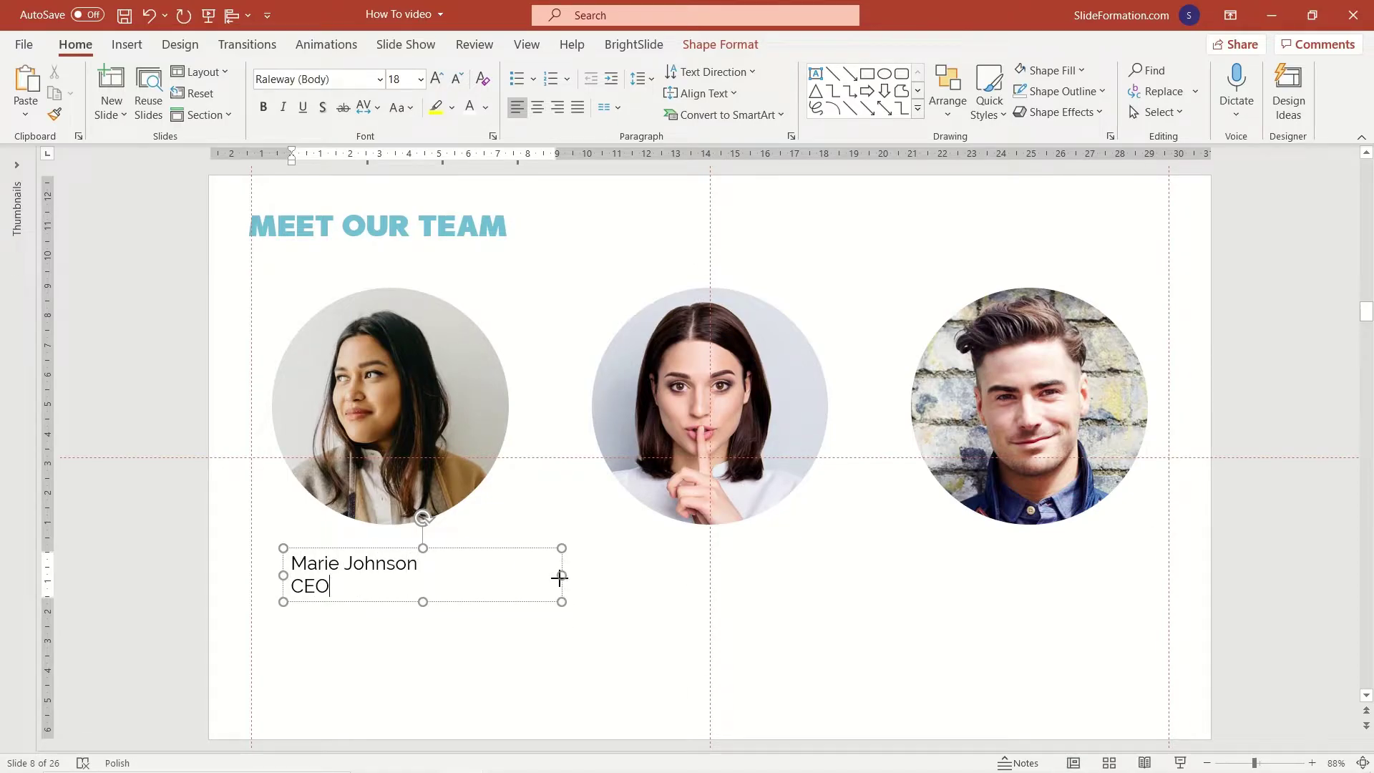
click(560, 577)
key(ctrl+e)
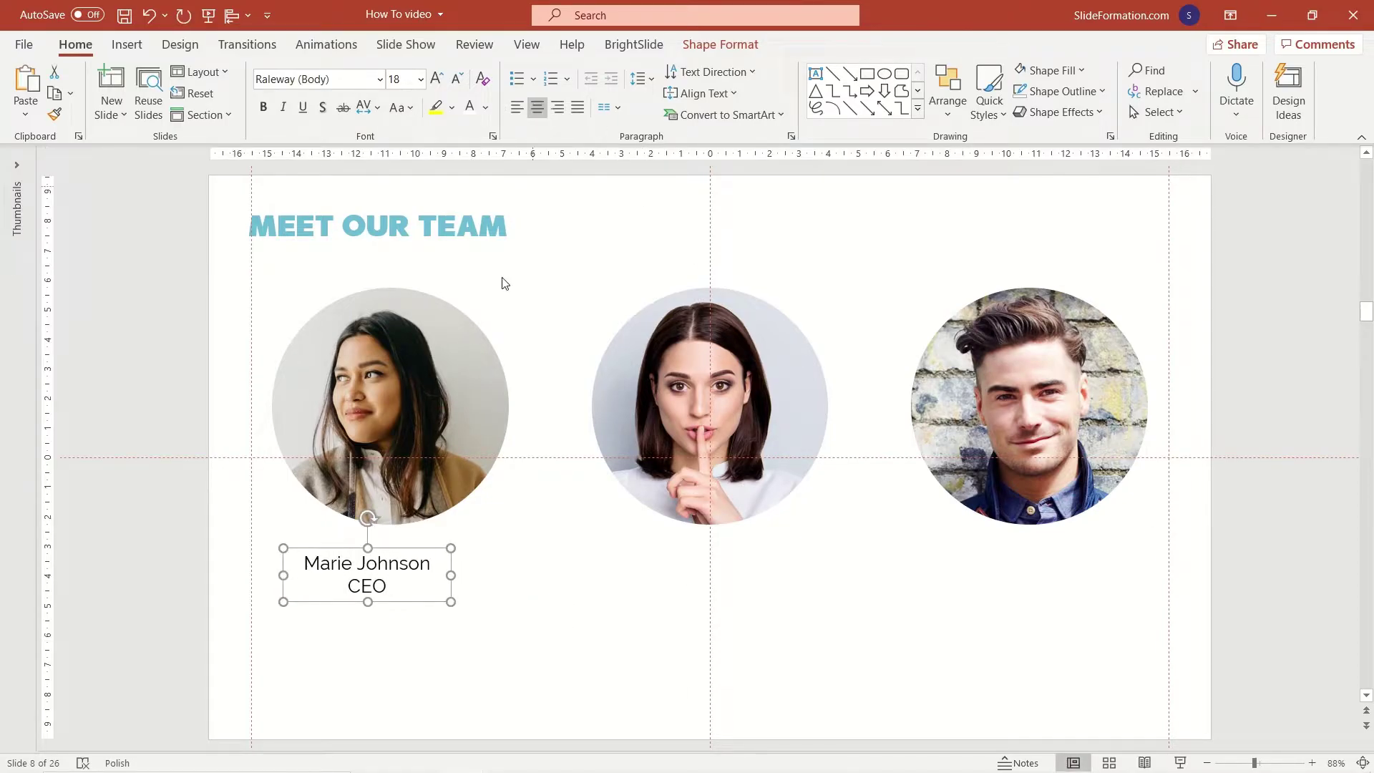
drag(392, 554, 404, 541)
Make the name bold dark navy Hatsch Sans, widen the box, and duplicate the caption.
triple_click(401, 550)
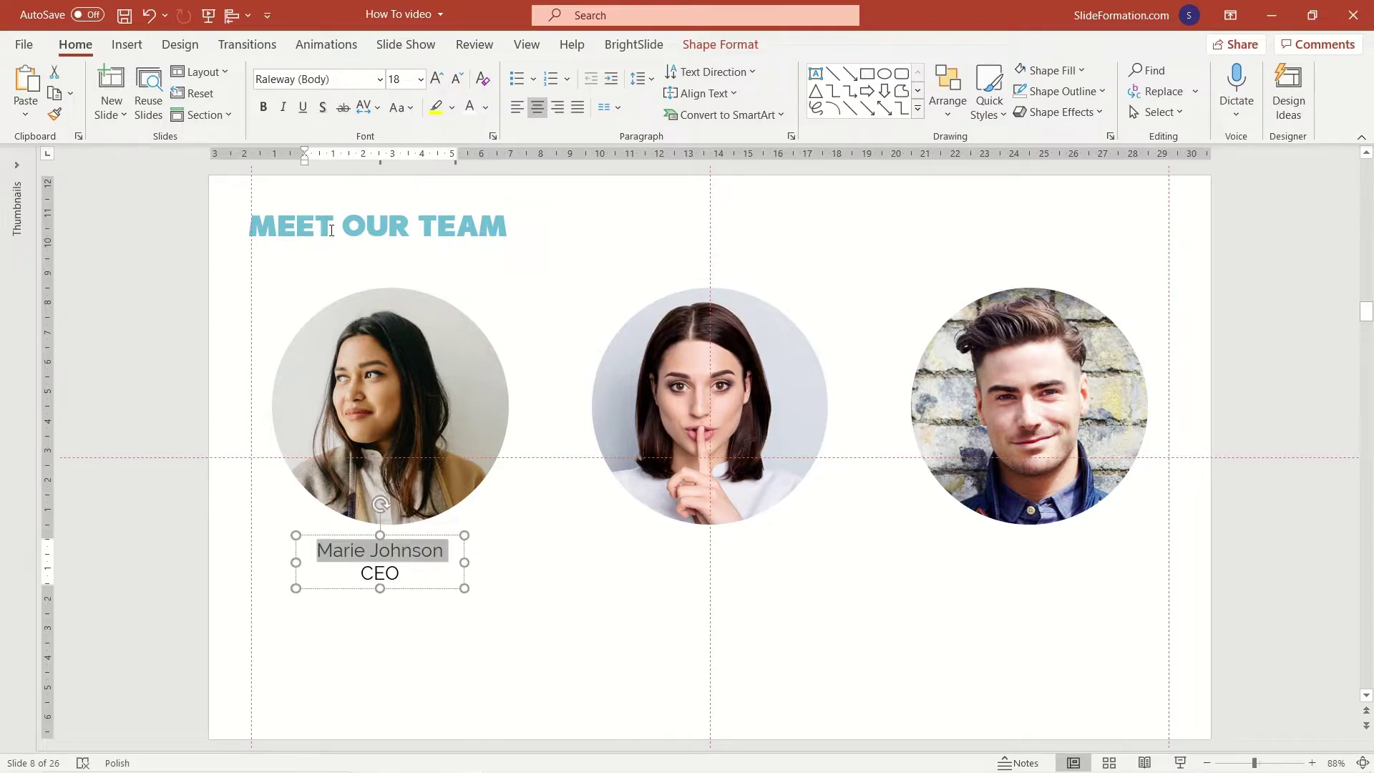
click(264, 107)
click(380, 79)
click(380, 128)
click(485, 108)
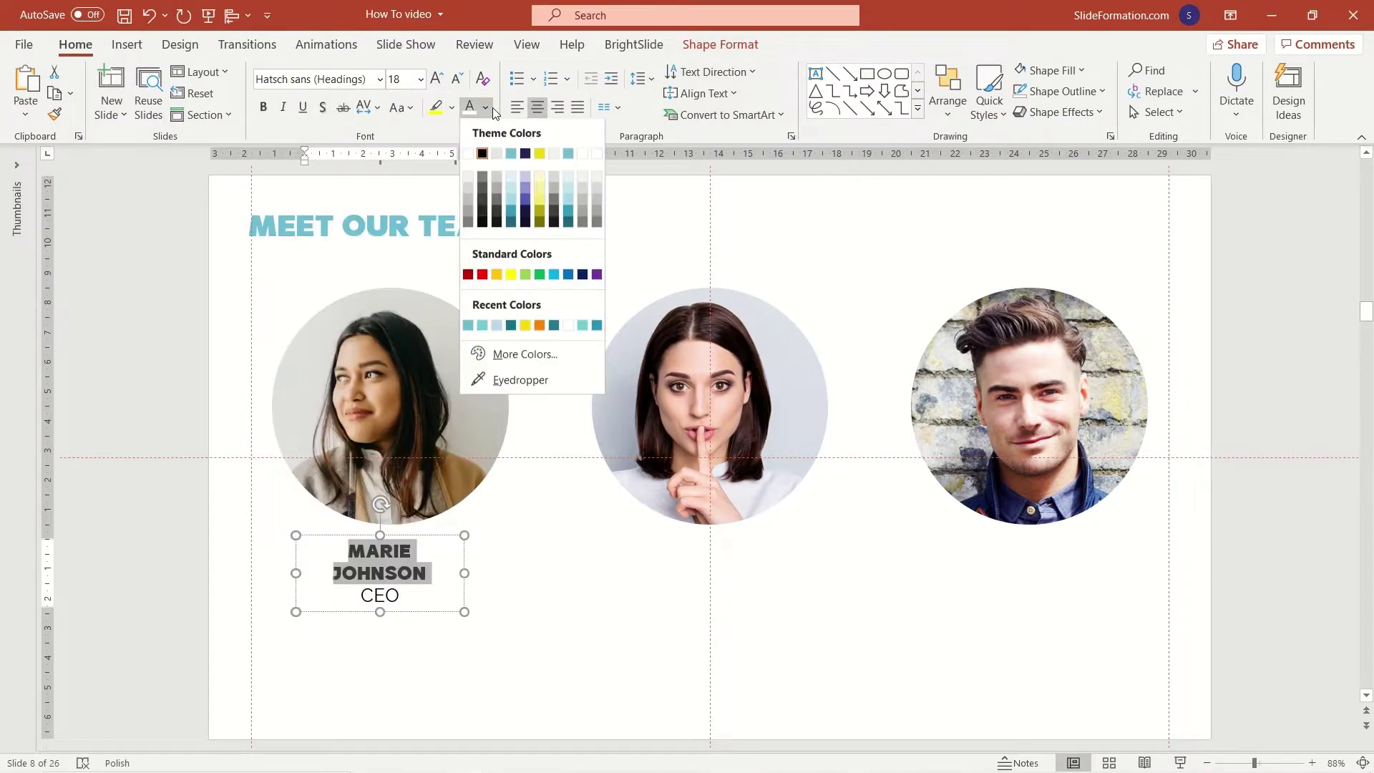
click(525, 202)
drag(466, 574, 766, 594)
key(ctrl+c)
key(ctrl+v)
Give the middle caption a new name and place a renamed copy under the right photo.
double_click(684, 556)
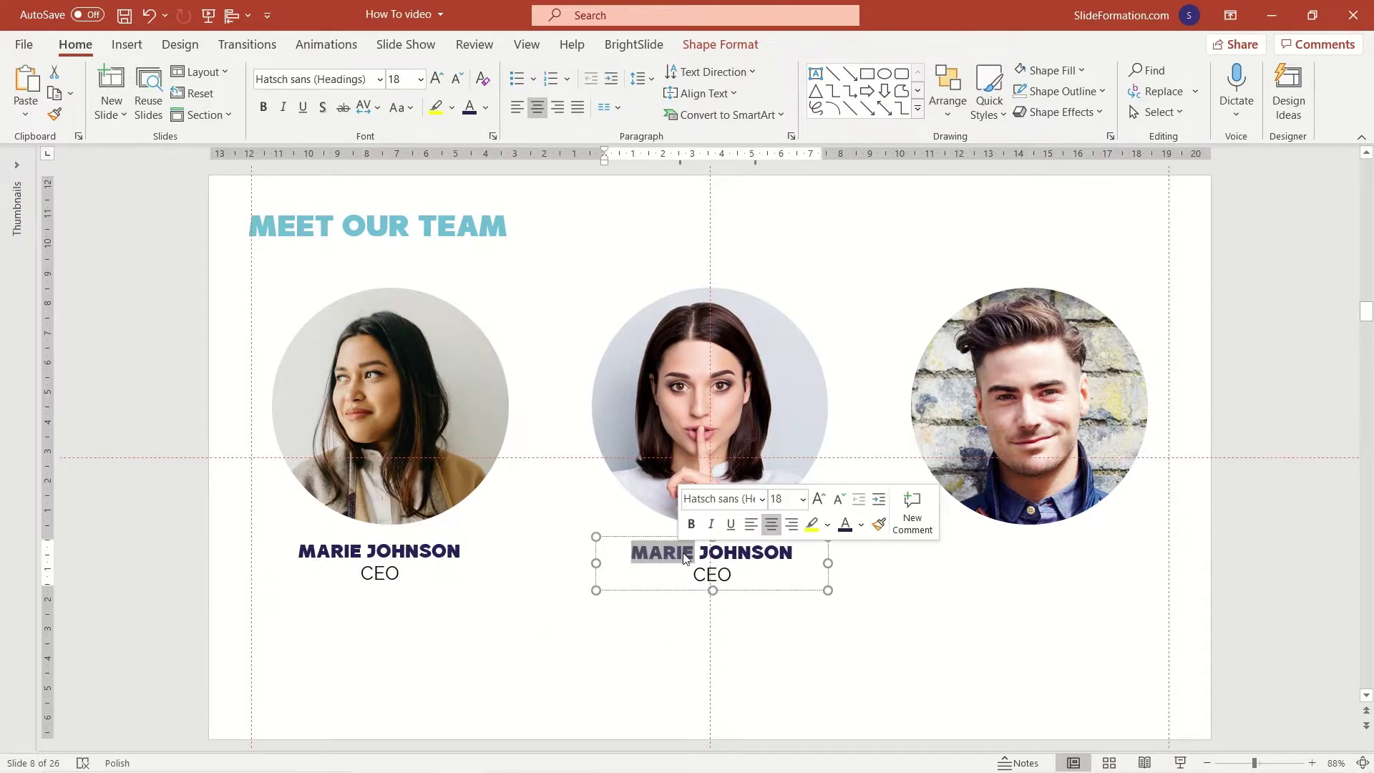
text(CHRISTINE)
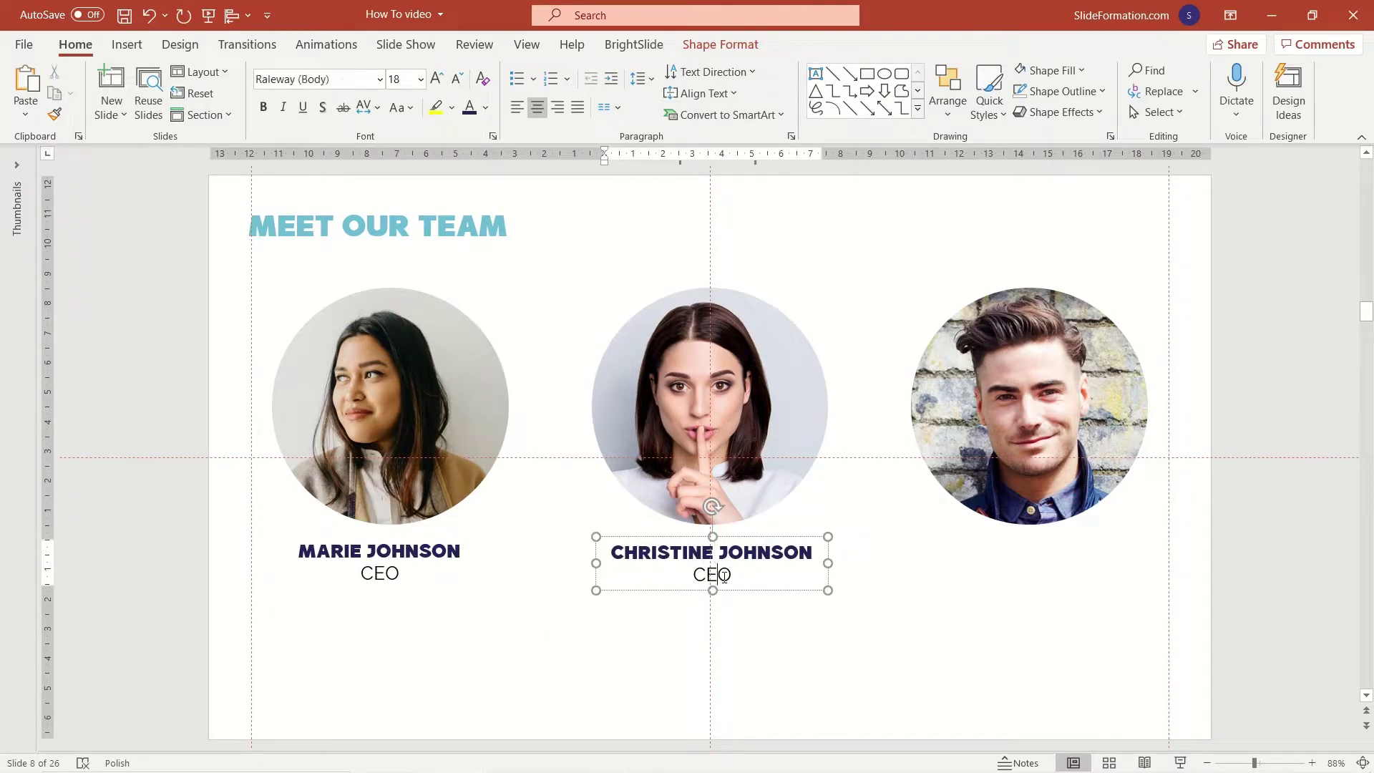
click(754, 536)
key(ctrl+c)
key(ctrl+v)
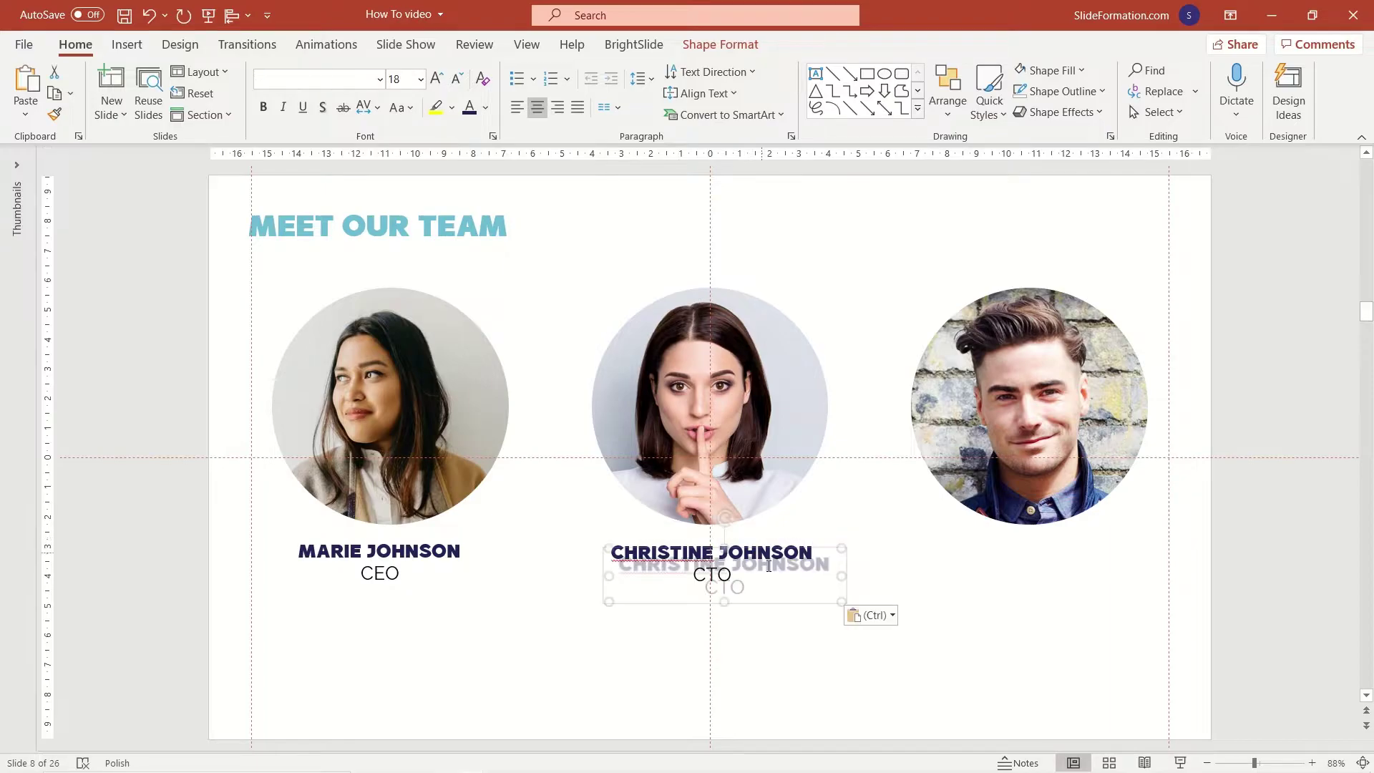
drag(759, 599, 1073, 592)
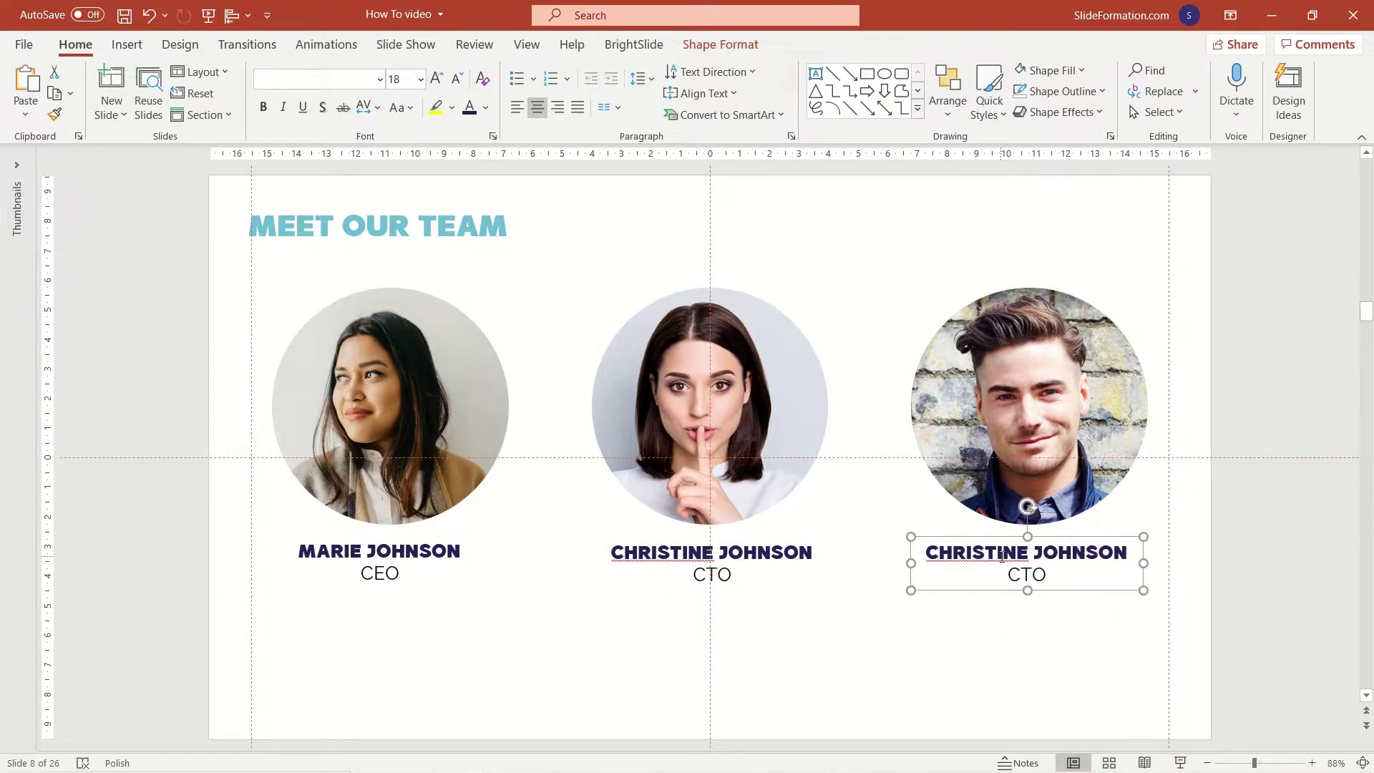
double_click(970, 551)
text(JOHN)
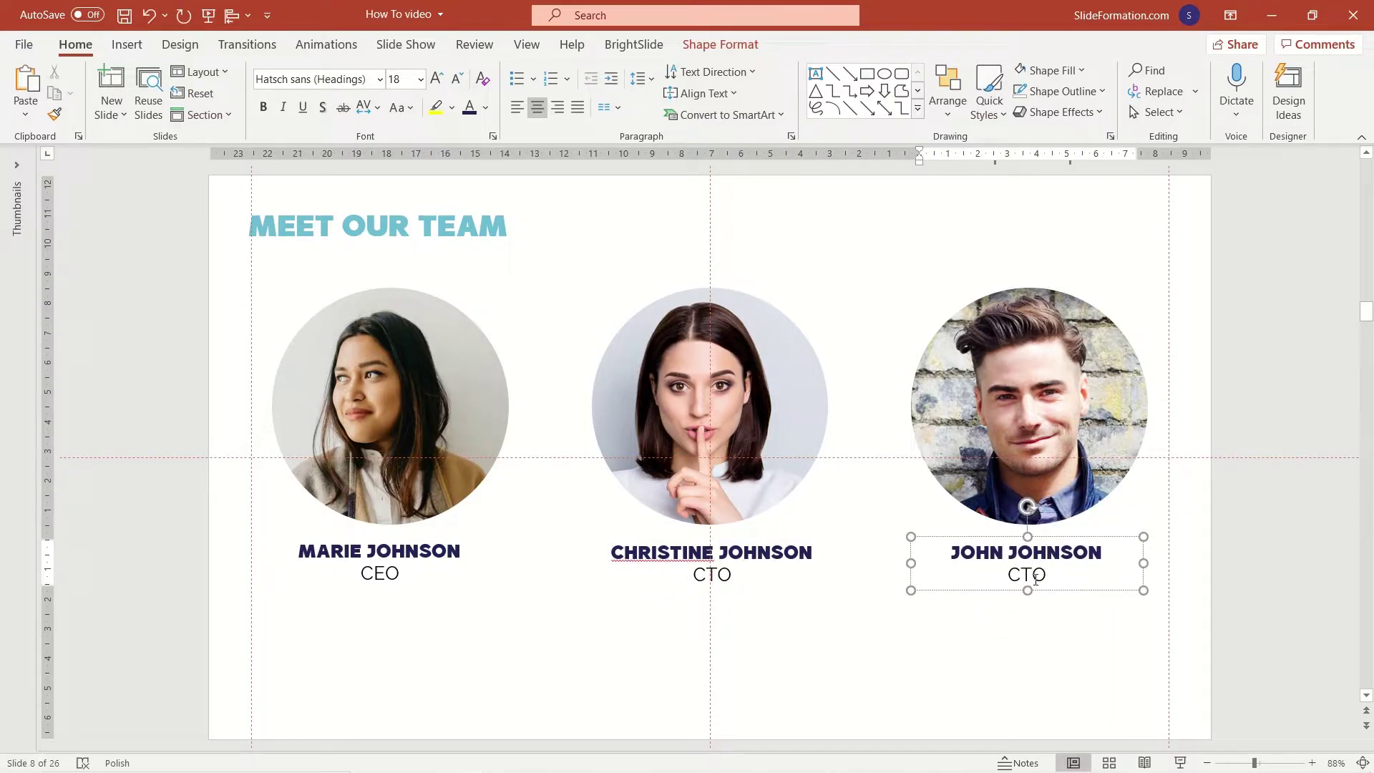
Align the three name boxes along their top edges.
shift+click(715, 562)
shift+click(453, 564)
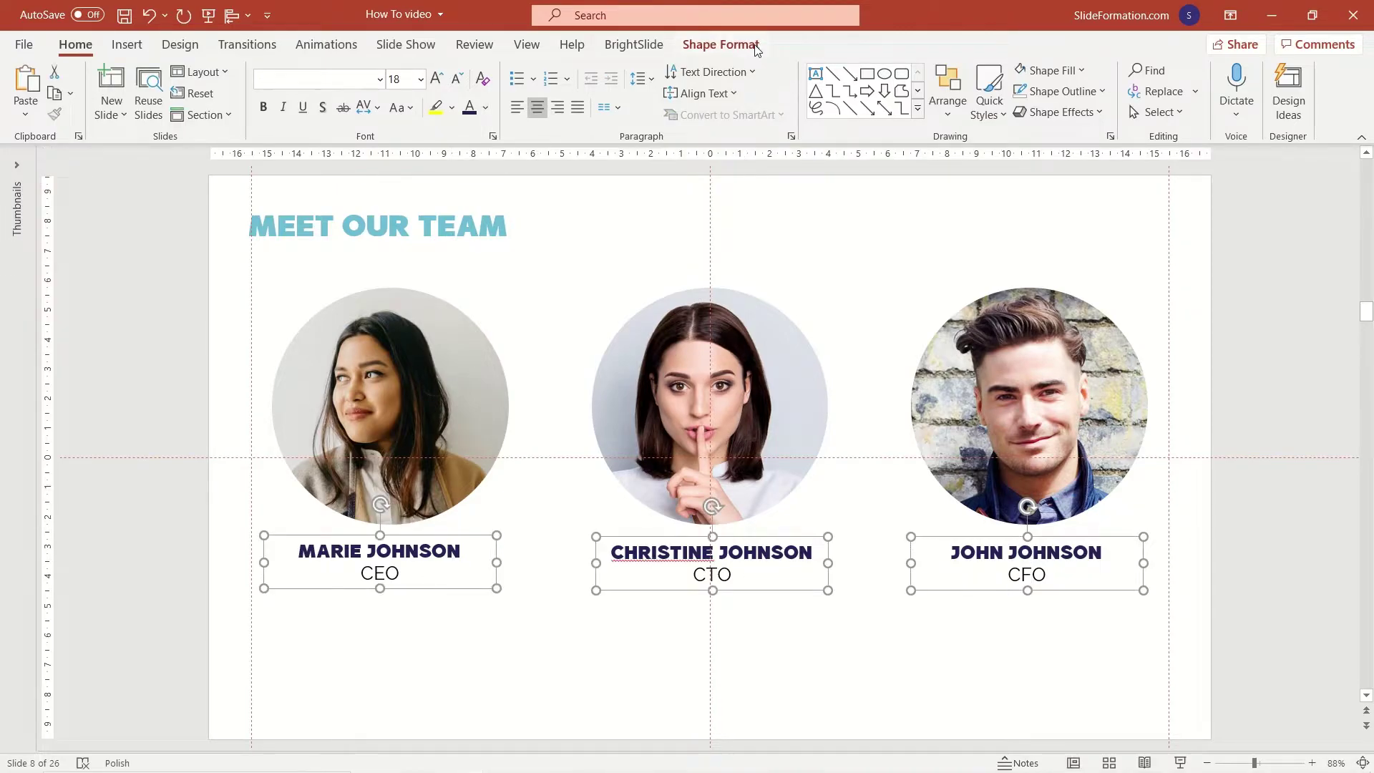
click(720, 45)
click(1202, 72)
click(1216, 159)
Select all three photos and name boxes and move them lower on the slide.
click(992, 645)
click(1042, 534)
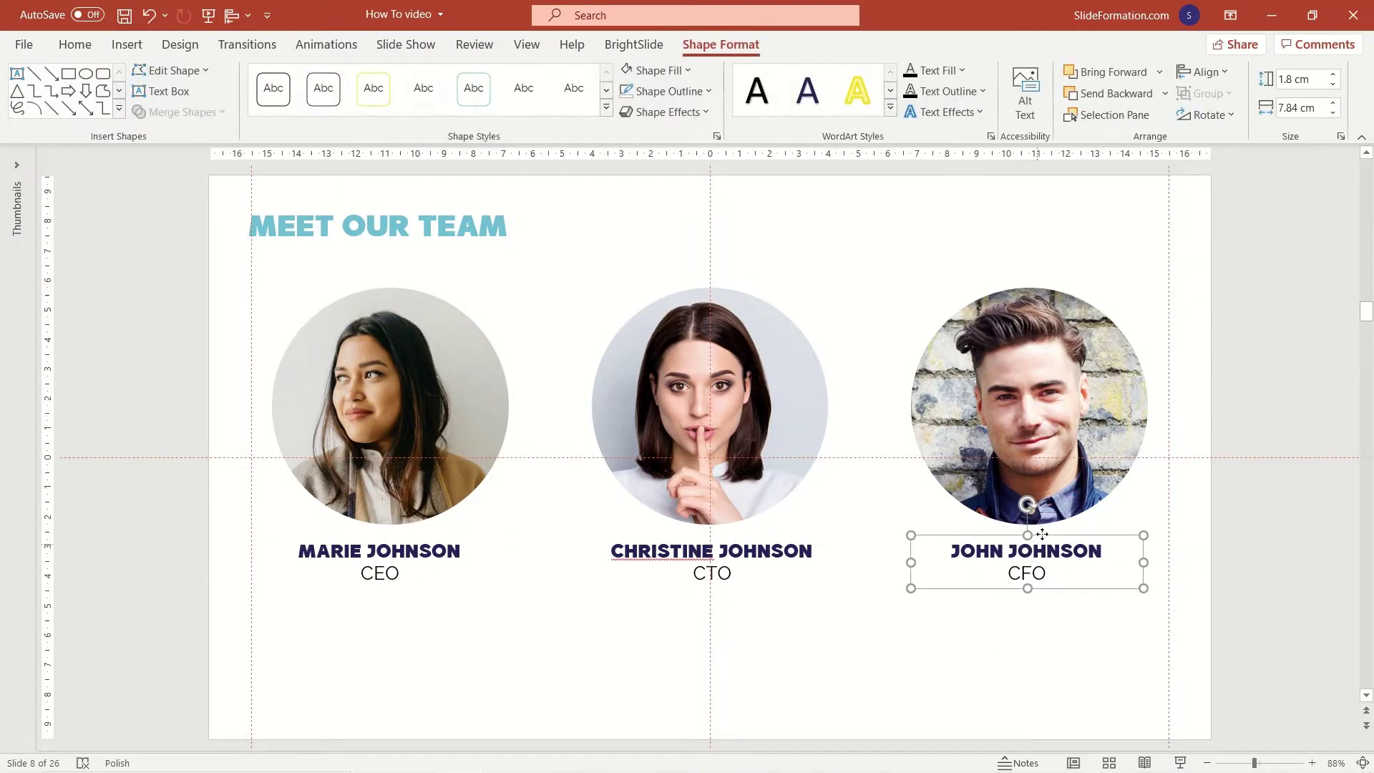
click(270, 328)
drag(137, 251, 1185, 653)
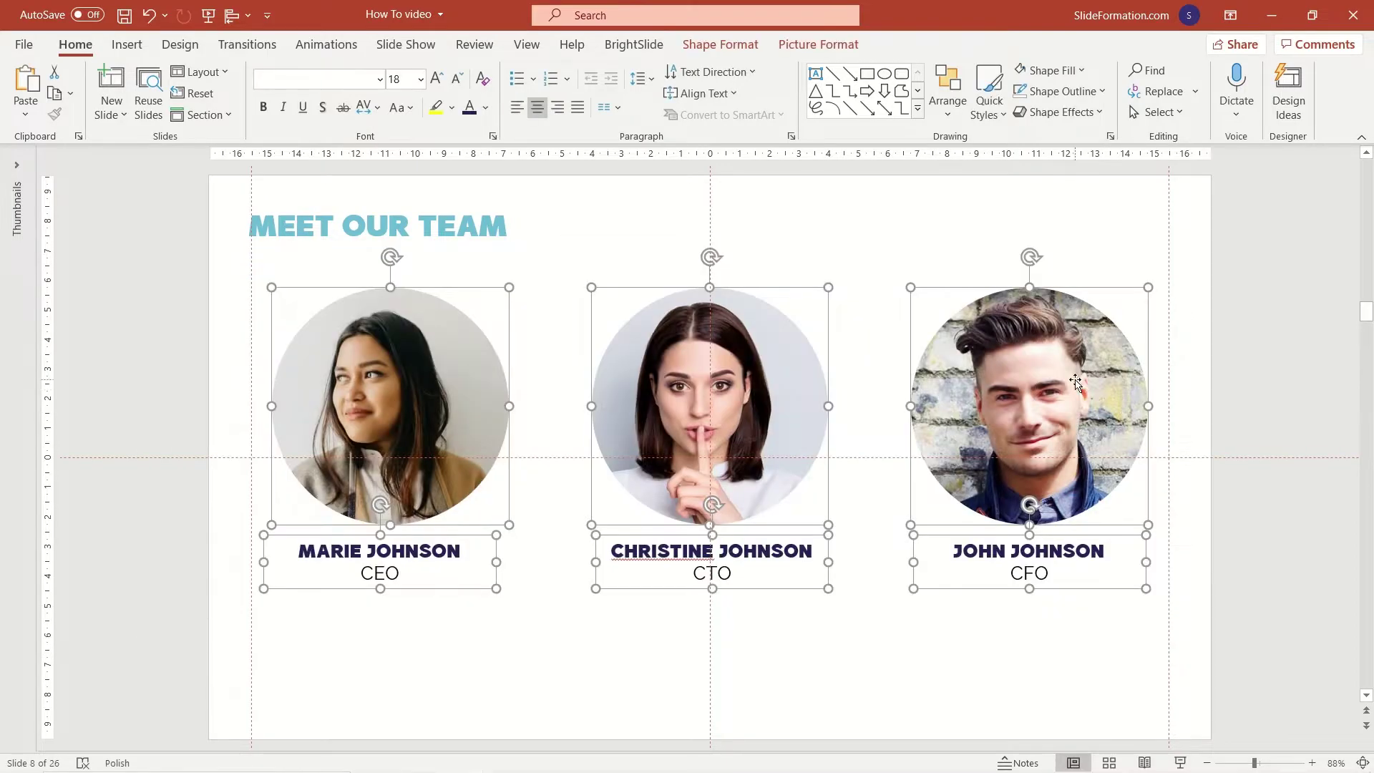
drag(1075, 383, 1076, 409)
click(1200, 385)
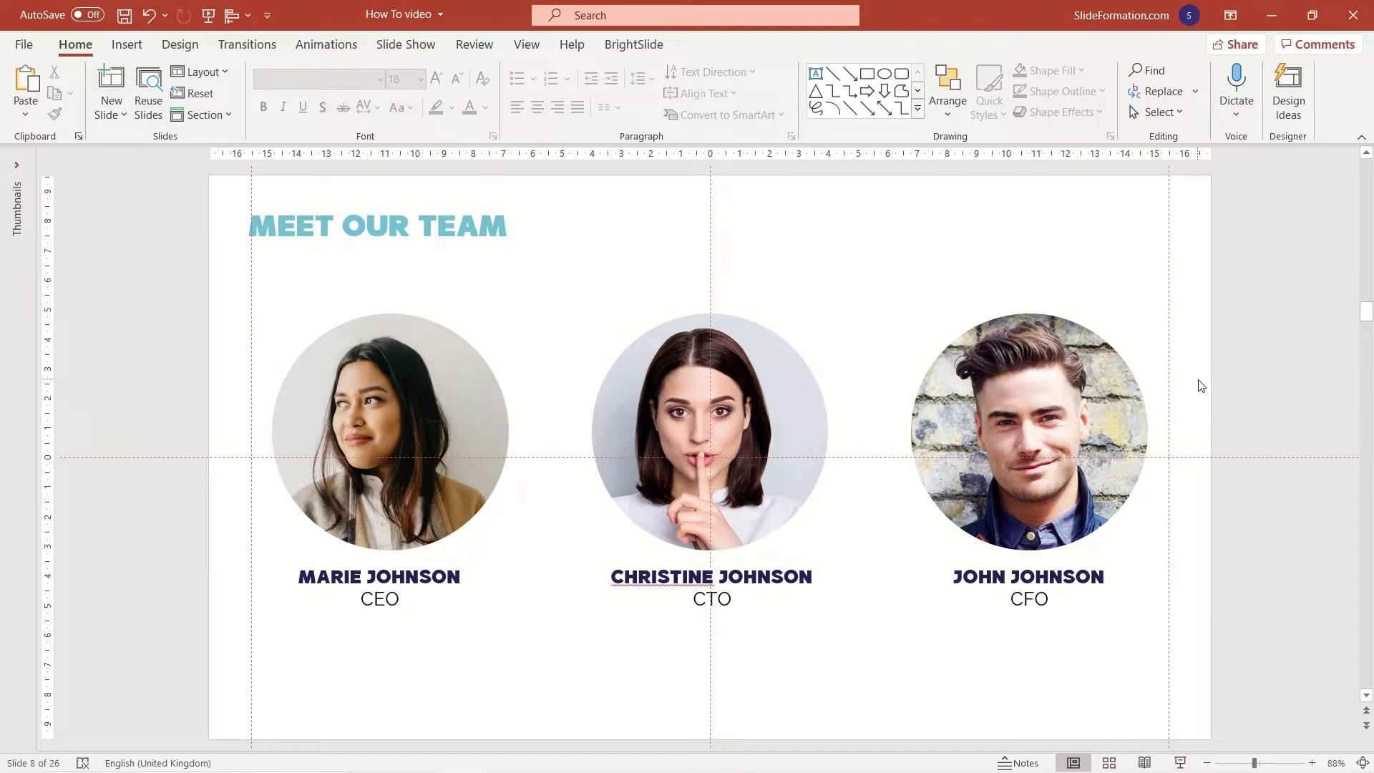
Draw a wide light grey rectangle behind the photos, sent to back and slightly shortened.
ctrl+scroll(1201, 387, down, 2)
click(867, 74)
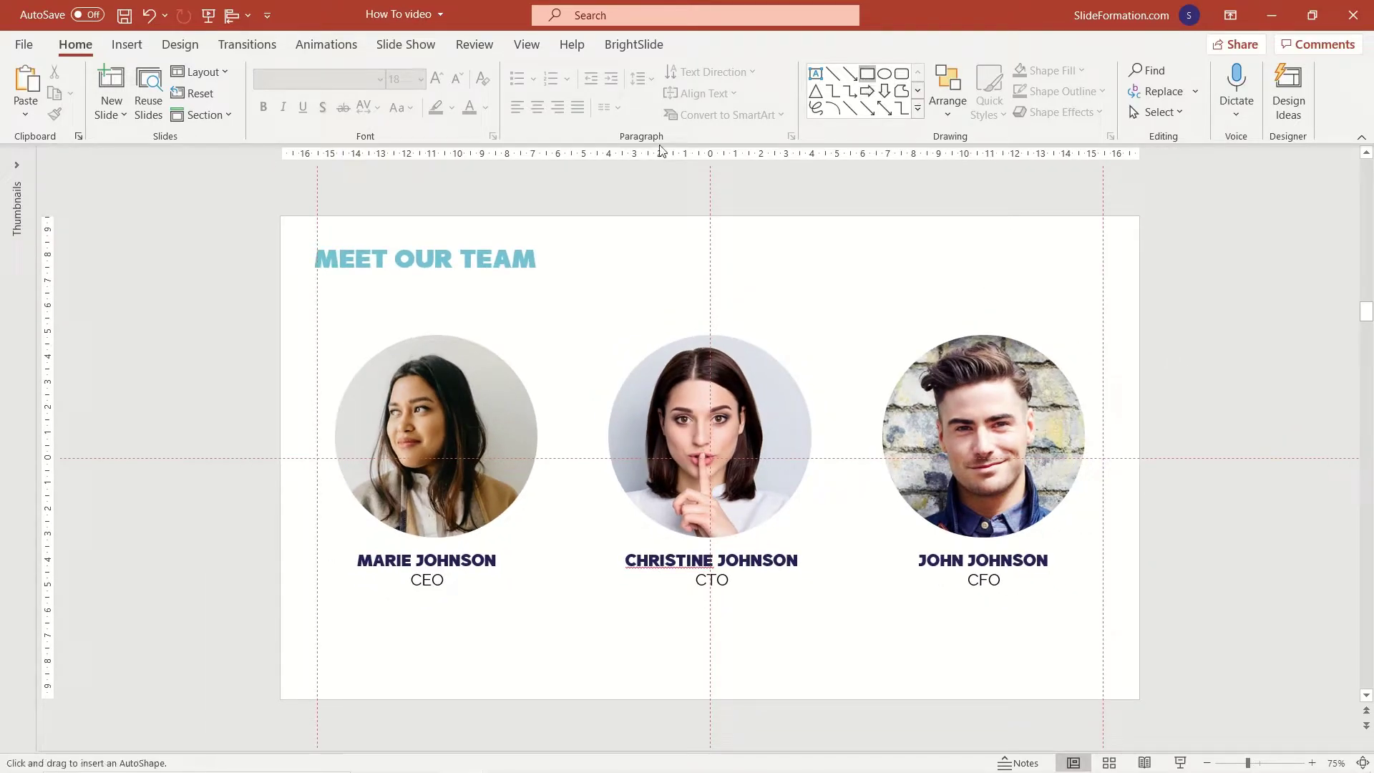
drag(279, 293, 1140, 634)
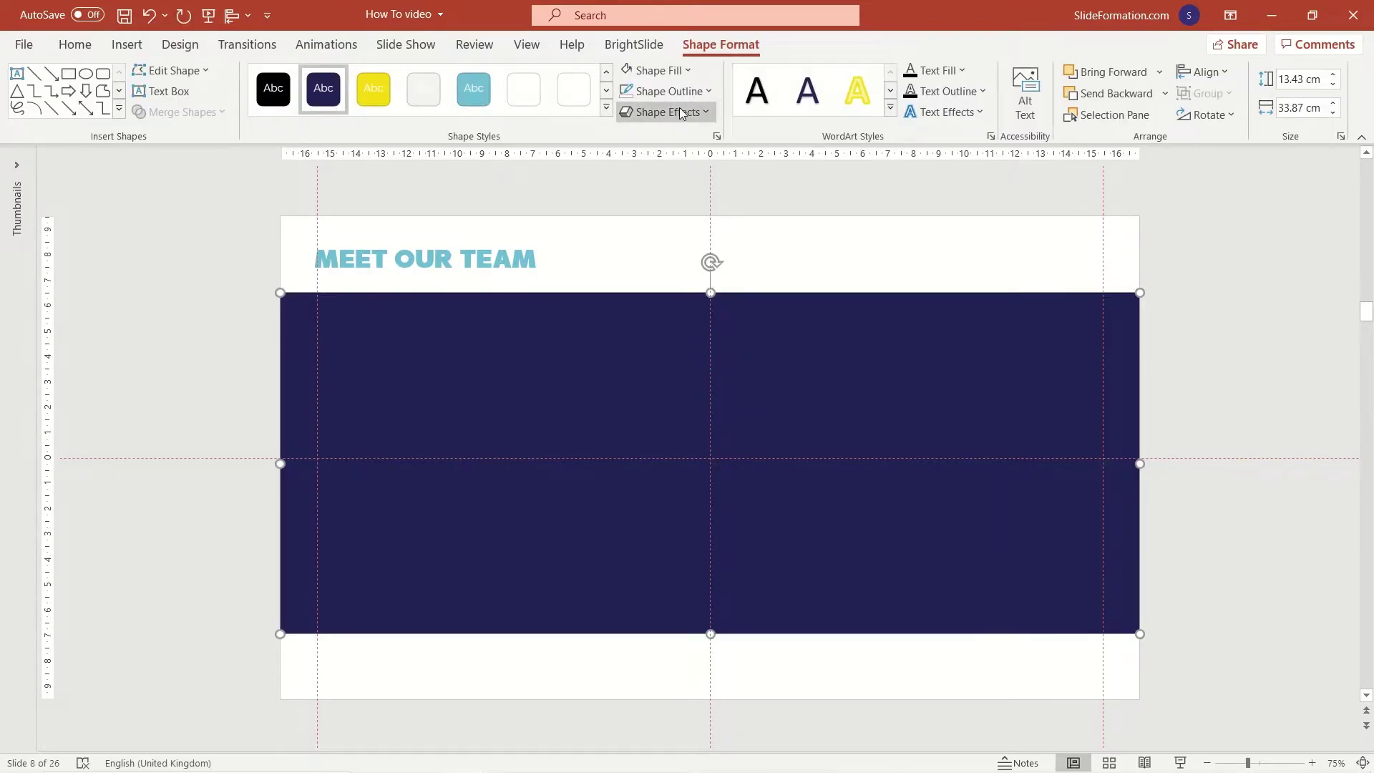
click(640, 72)
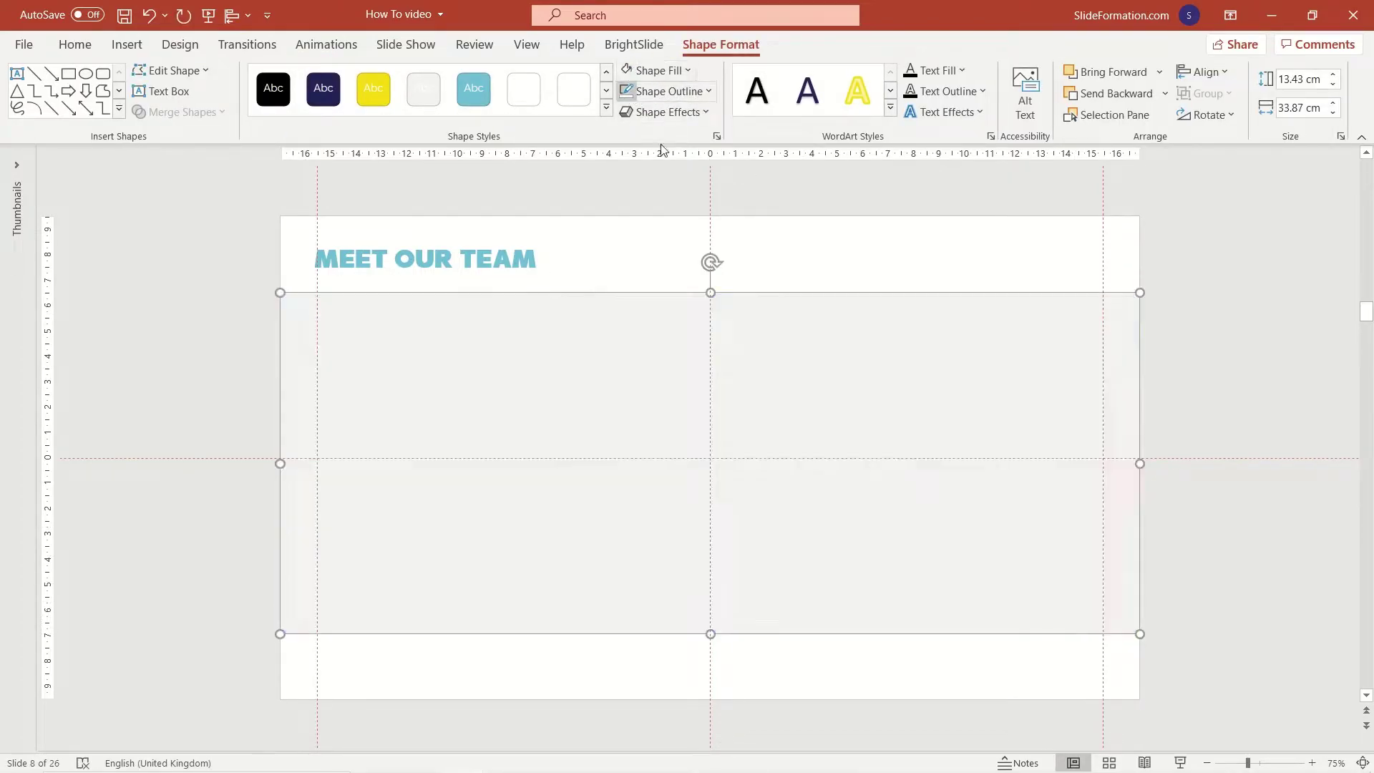
right_click(691, 347)
click(788, 376)
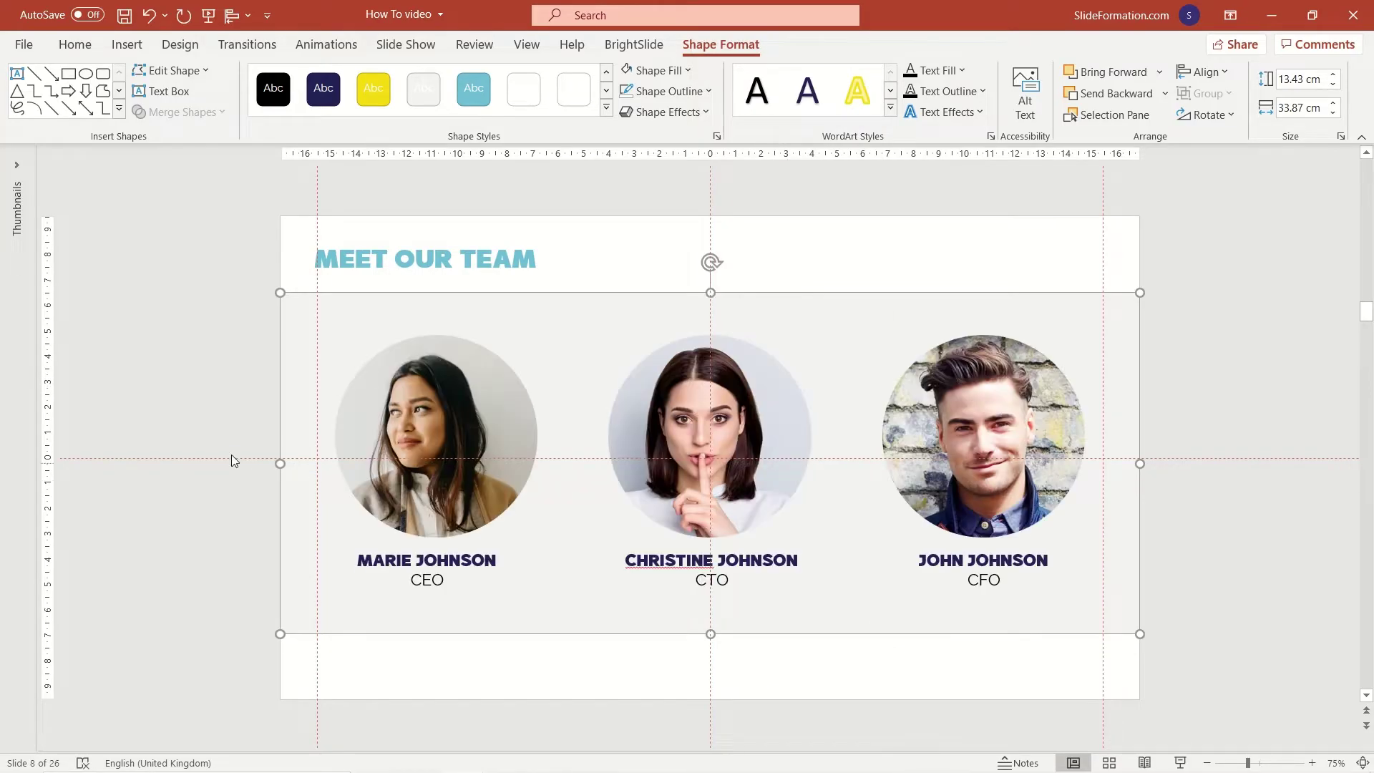
click(231, 460)
click(718, 303)
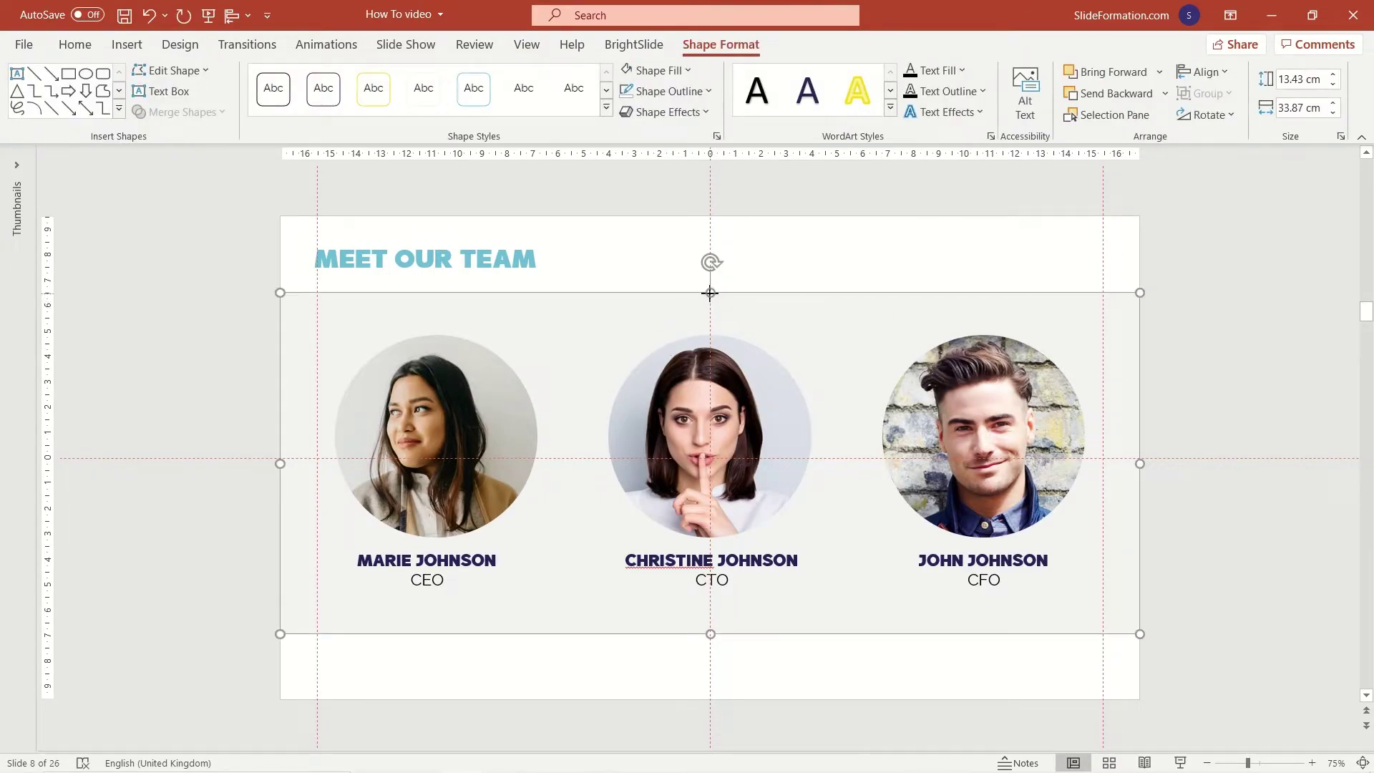
drag(710, 293, 711, 305)
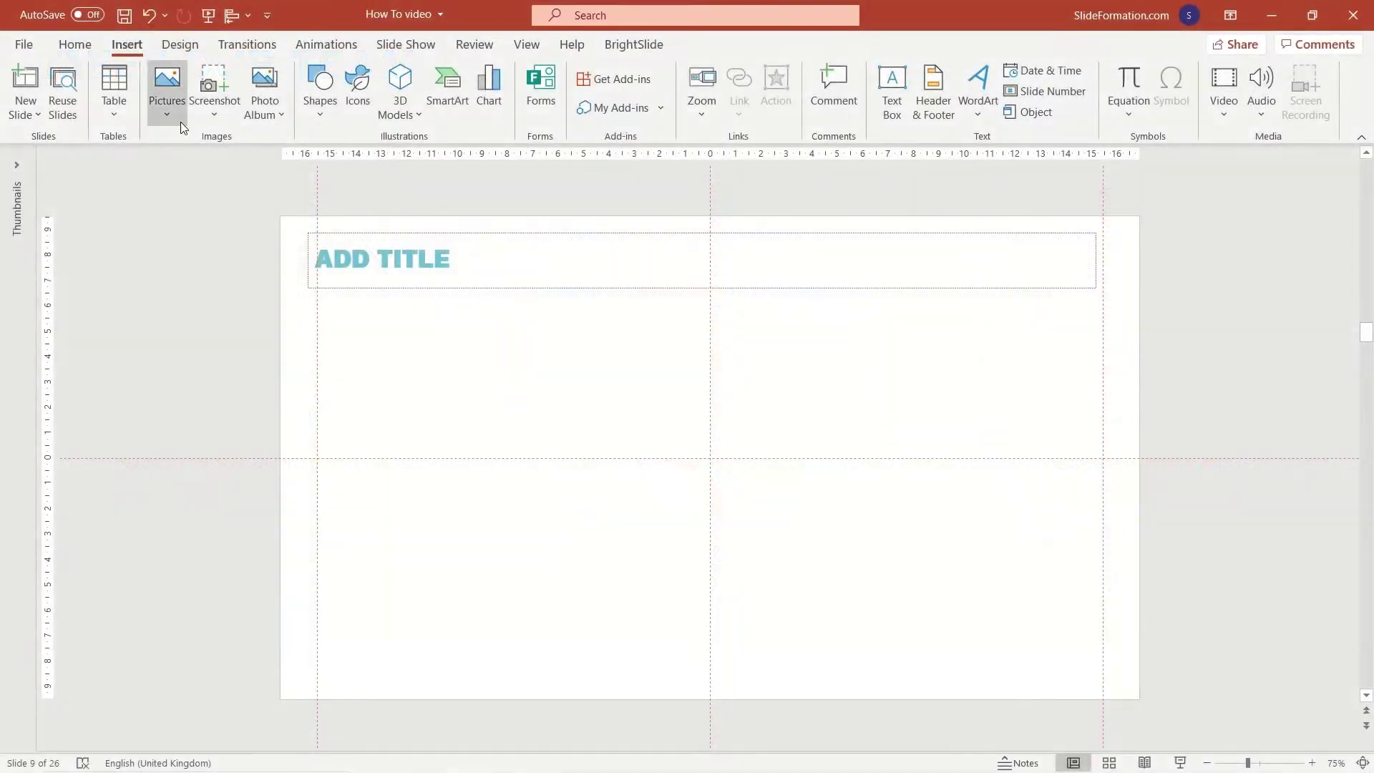
Insert the glowing data chart stock image from a 'TECHNOLOGY' search, then shrink and raise it.
click(169, 107)
click(206, 192)
text(TECHNOLOGY)
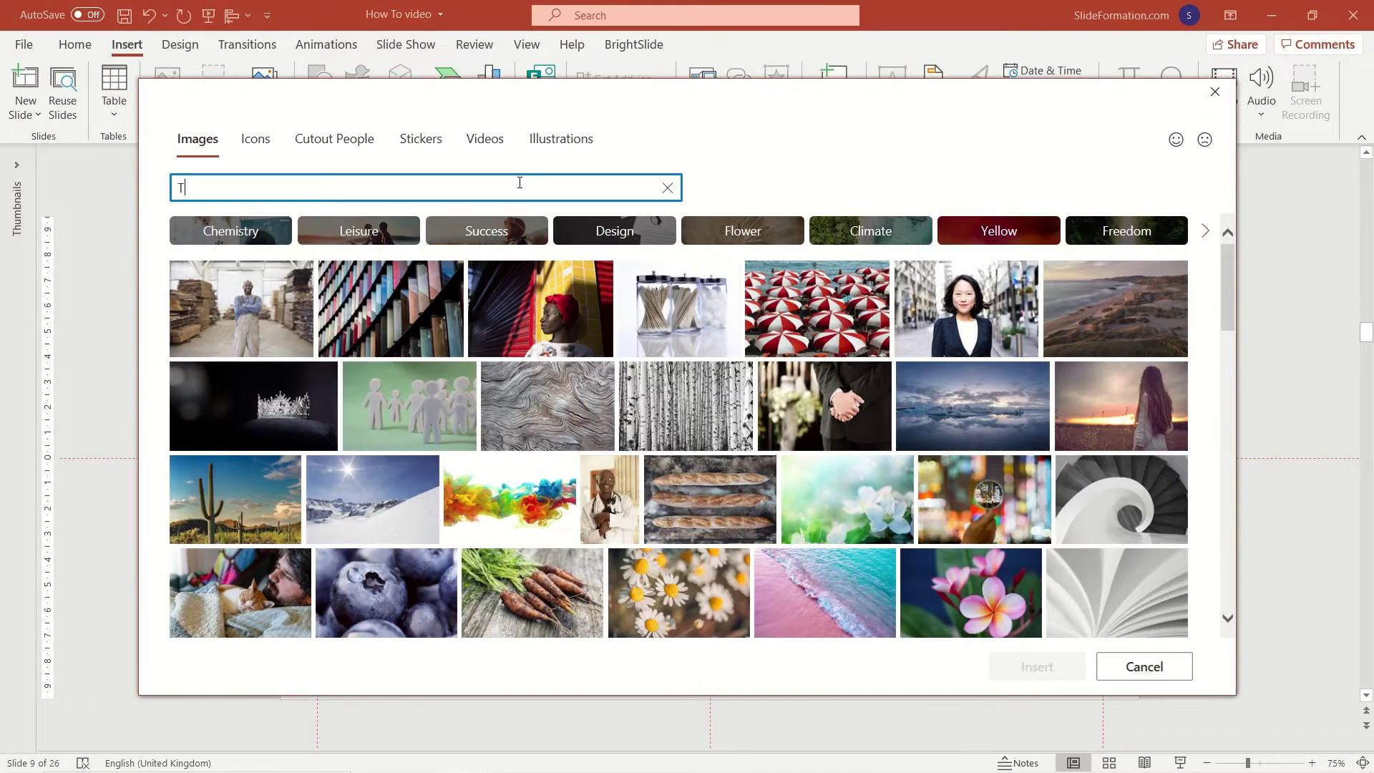
scroll(662, 472, down, 3)
scroll(662, 472, down, 8)
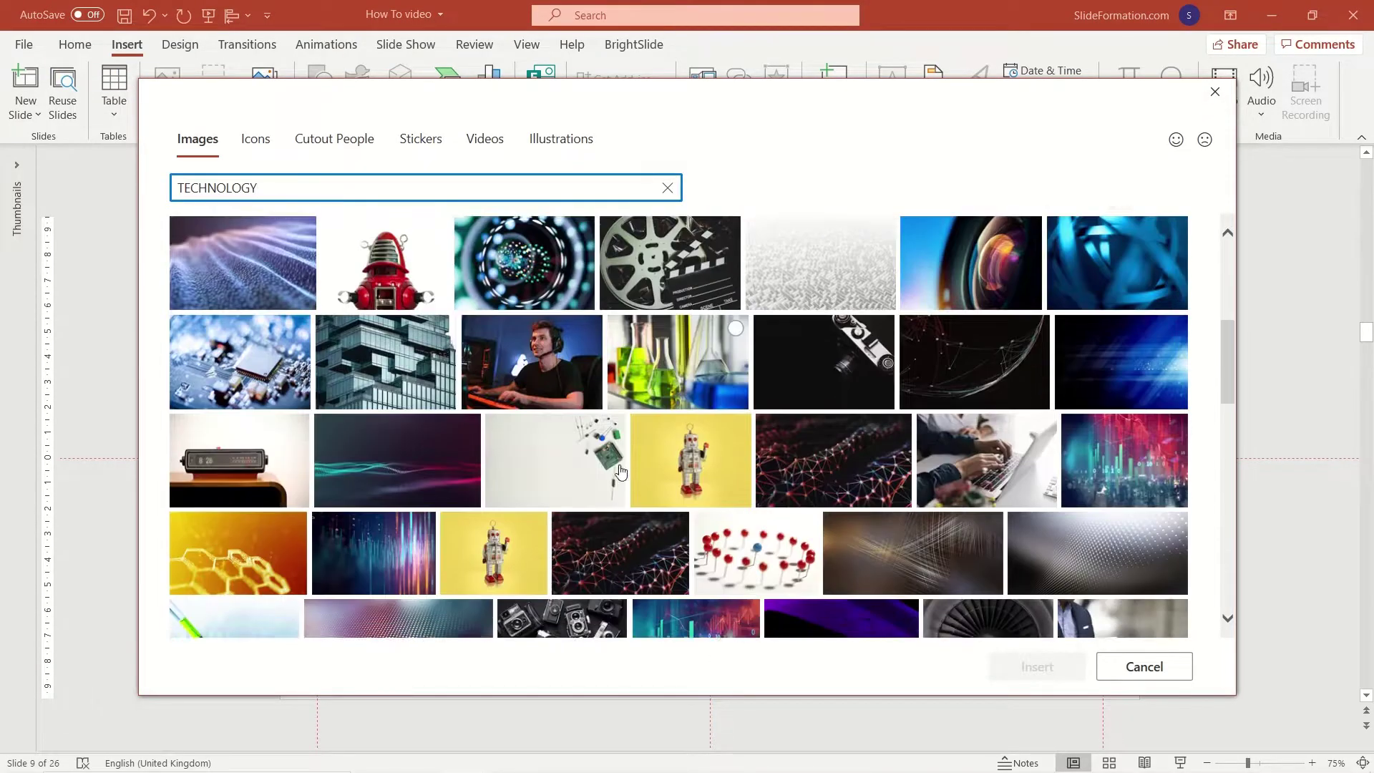
scroll(620, 478, down, 3)
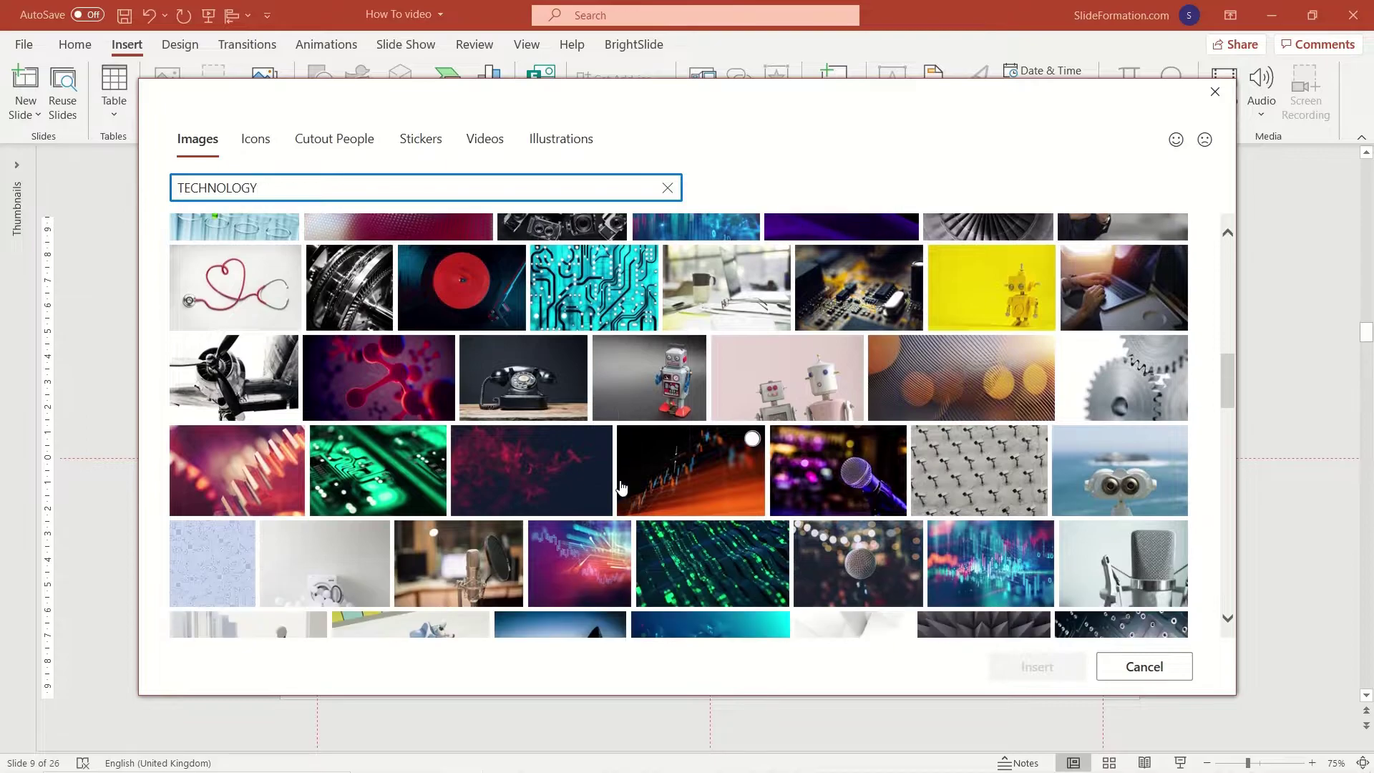
click(1035, 440)
key(Return)
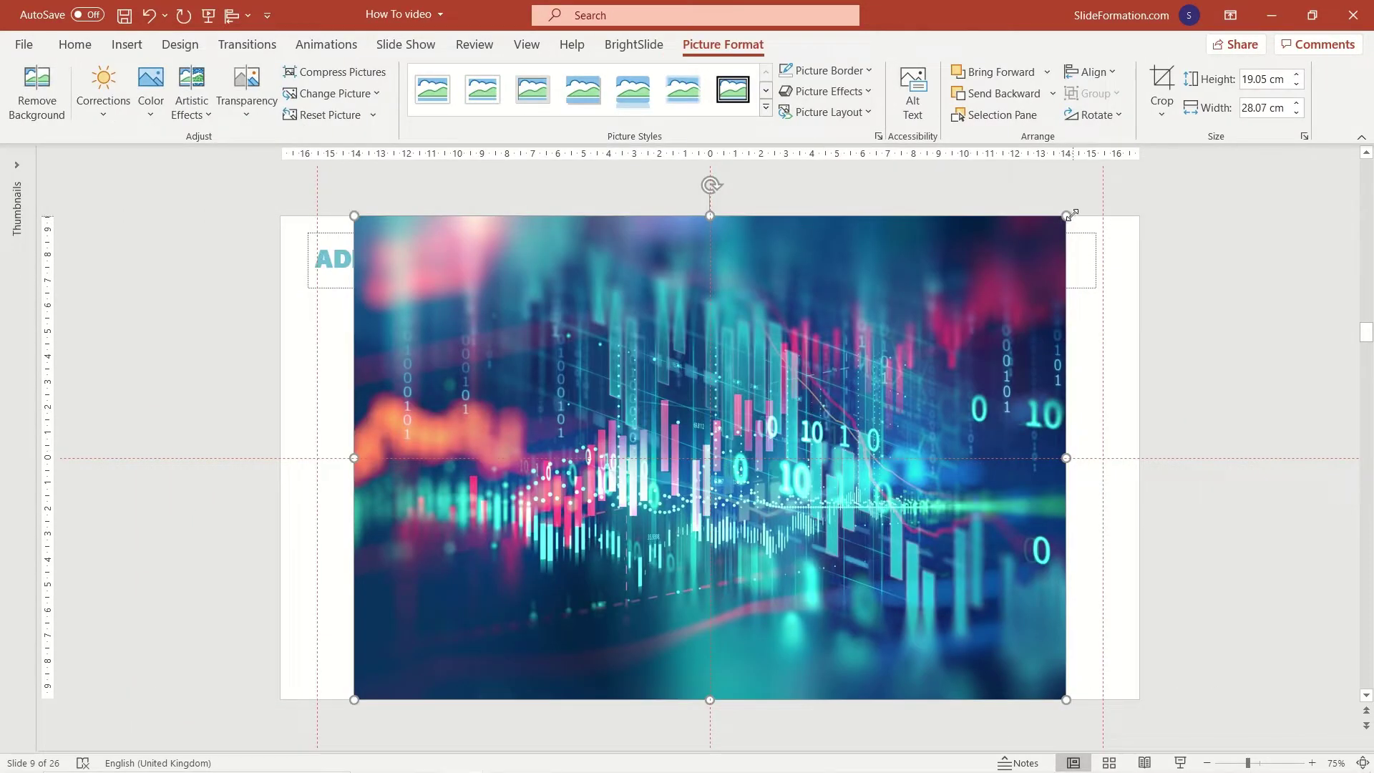
drag(1072, 214, 844, 368)
drag(835, 498, 834, 455)
Crop the technology picture to a 1:1 square.
click(869, 451)
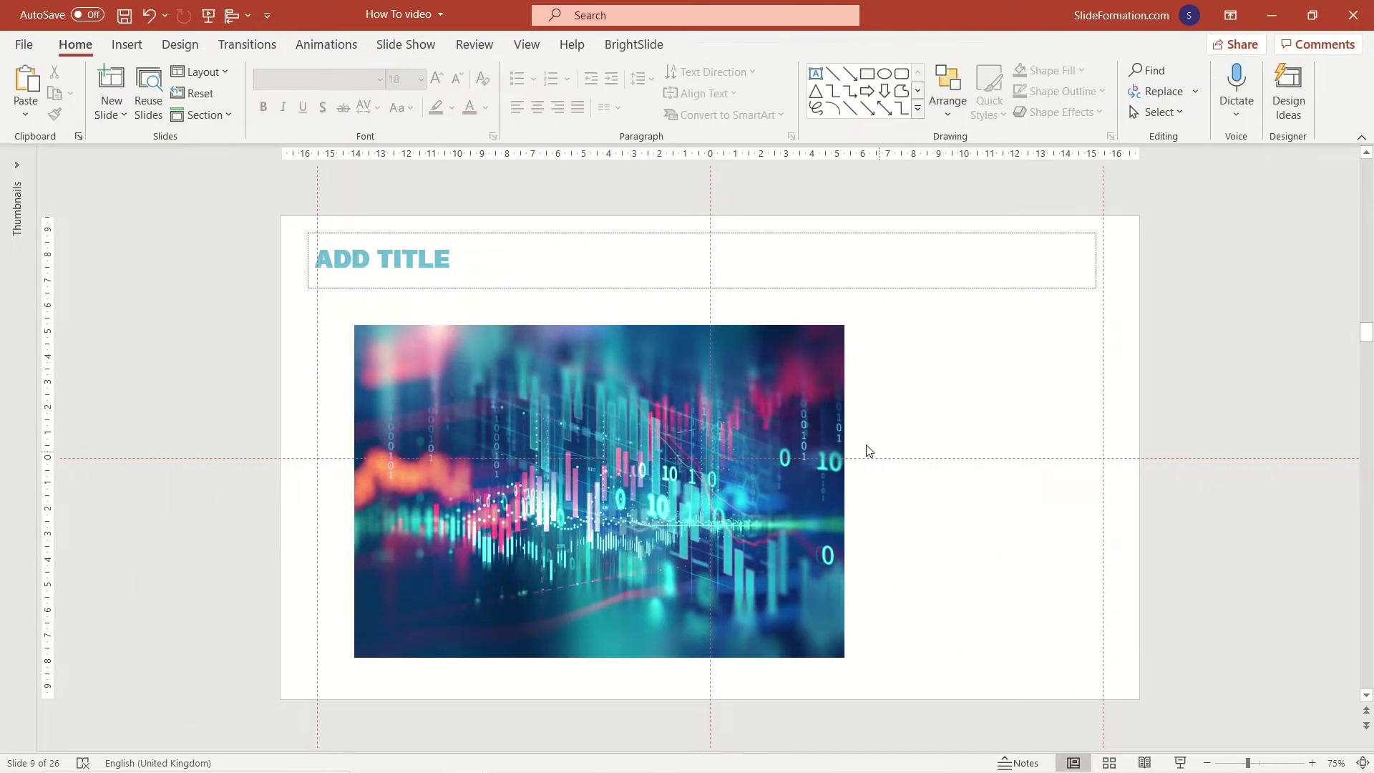
click(839, 450)
click(1161, 107)
mouse_move(1217, 194)
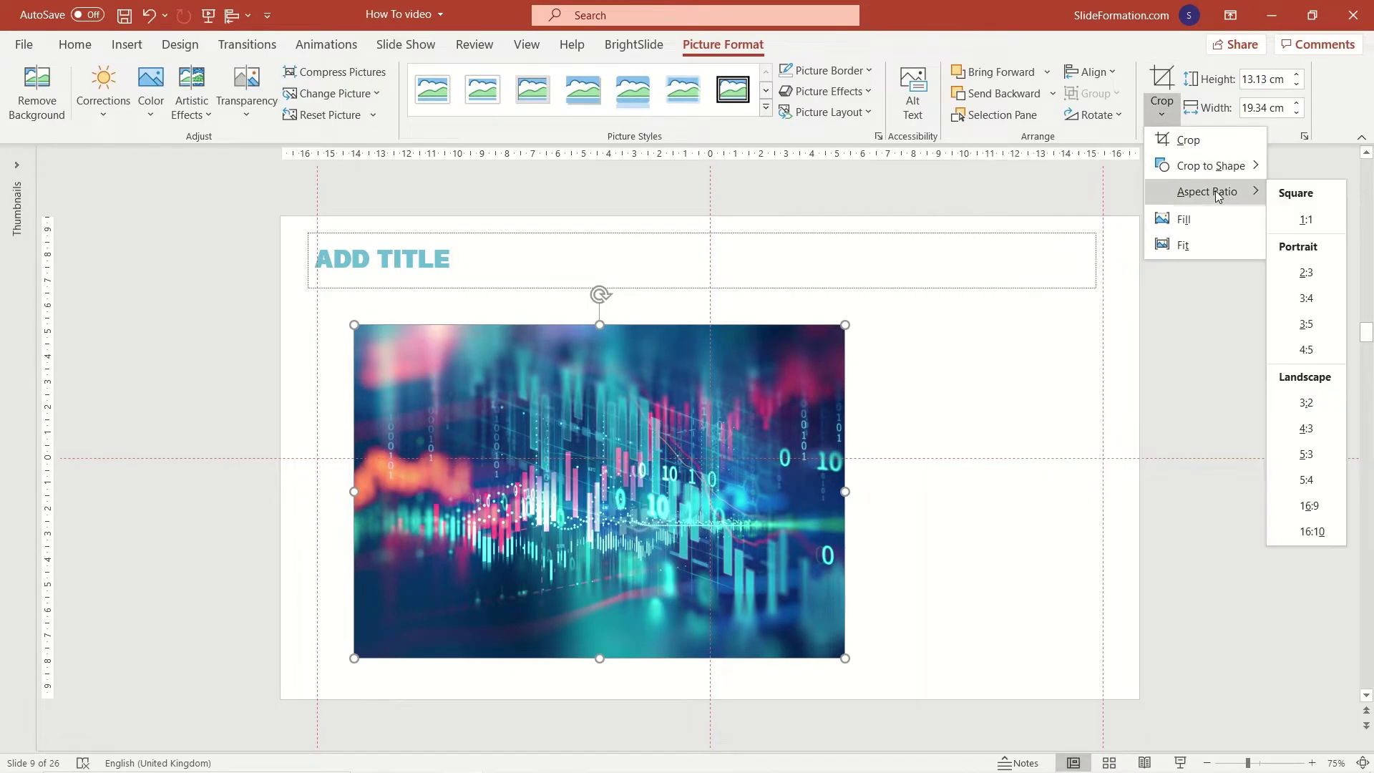
click(1306, 219)
click(988, 380)
Crop the square picture to an oval and move the circle to the left side.
click(732, 398)
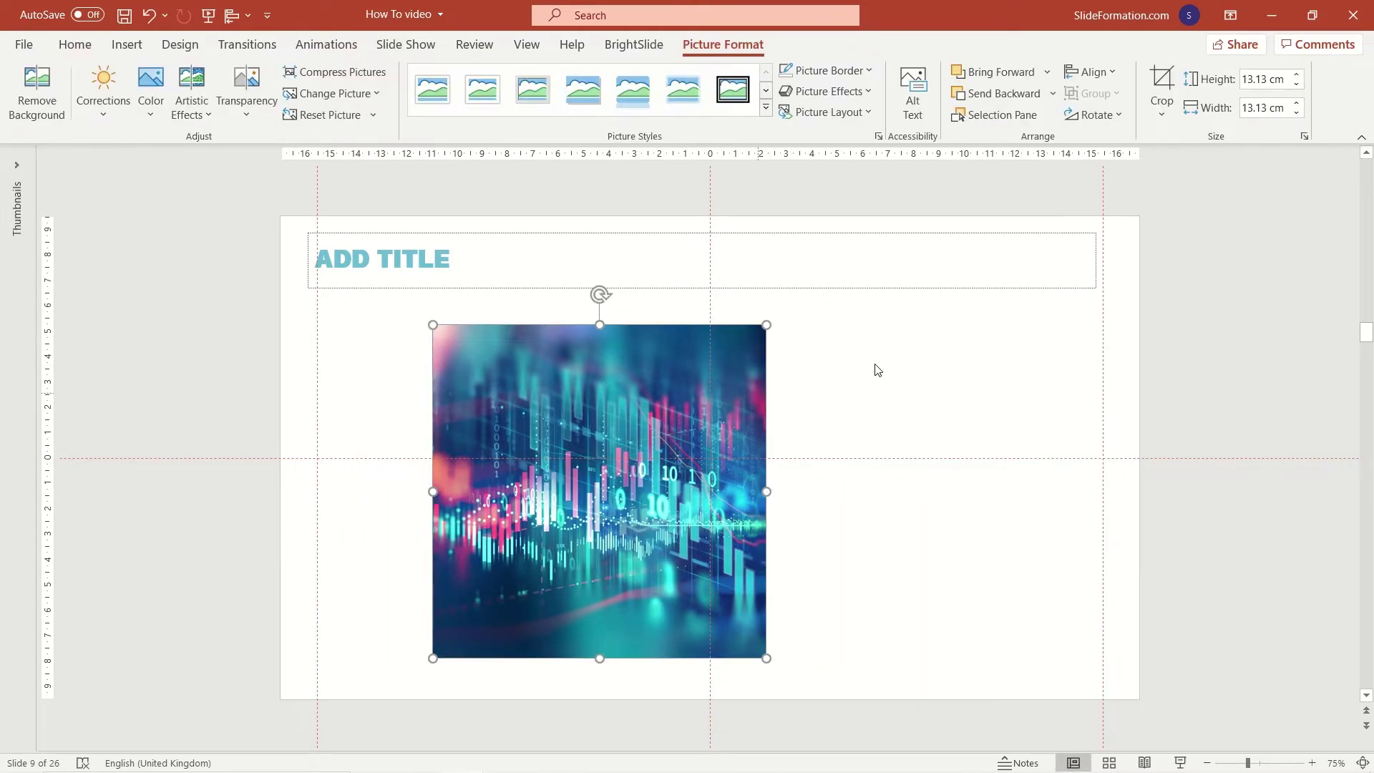
click(1161, 108)
mouse_move(1200, 171)
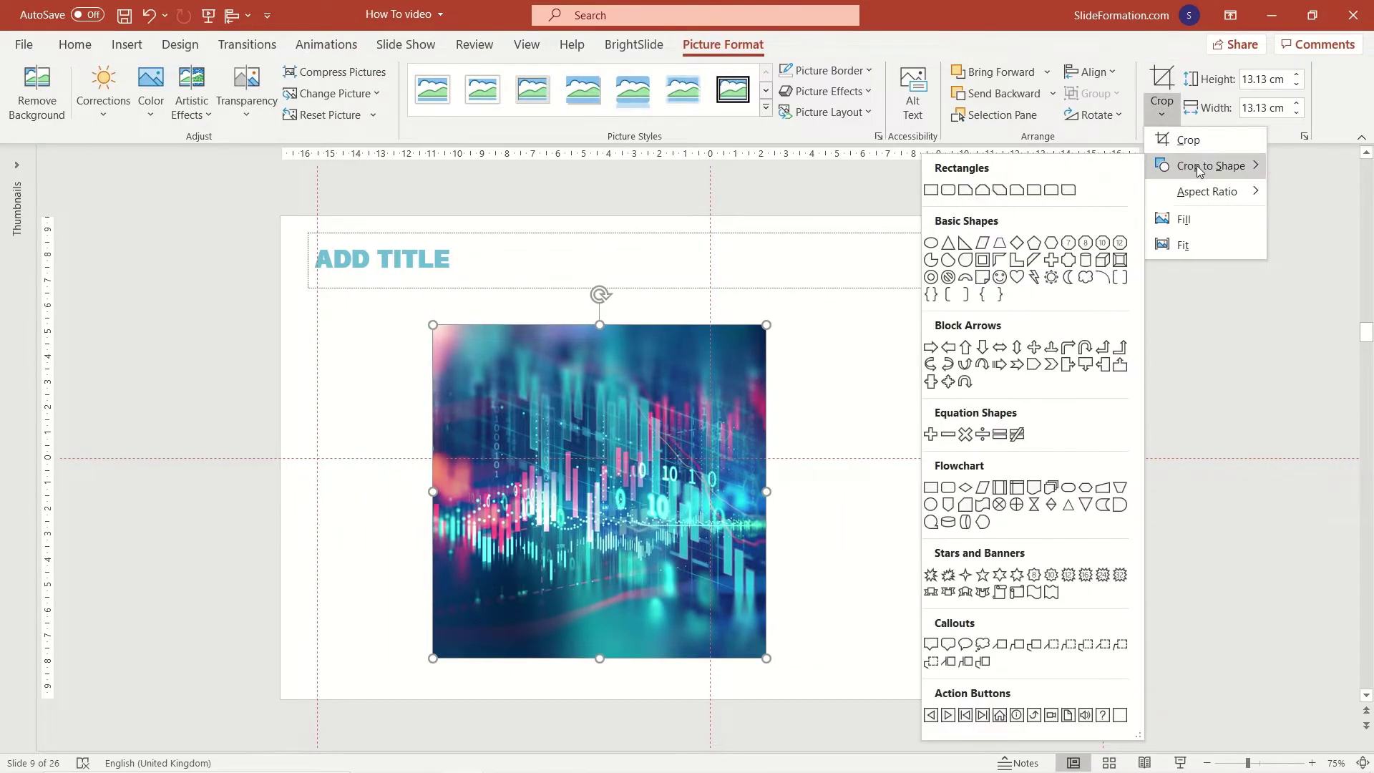
click(931, 243)
click(801, 389)
drag(719, 452, 603, 432)
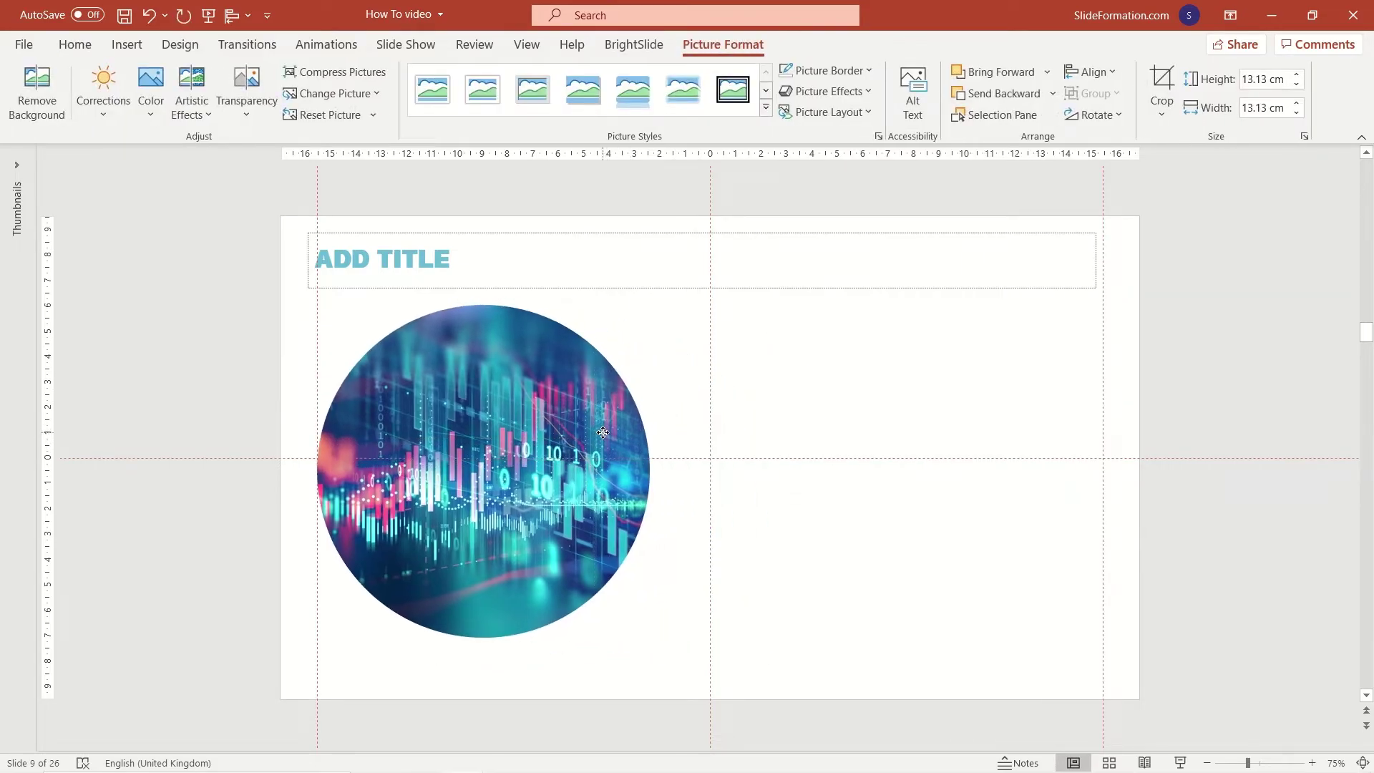
Title the slide 'KEY BENEFITS' and draw a horizontal line beside the circle.
click(718, 365)
click(428, 257)
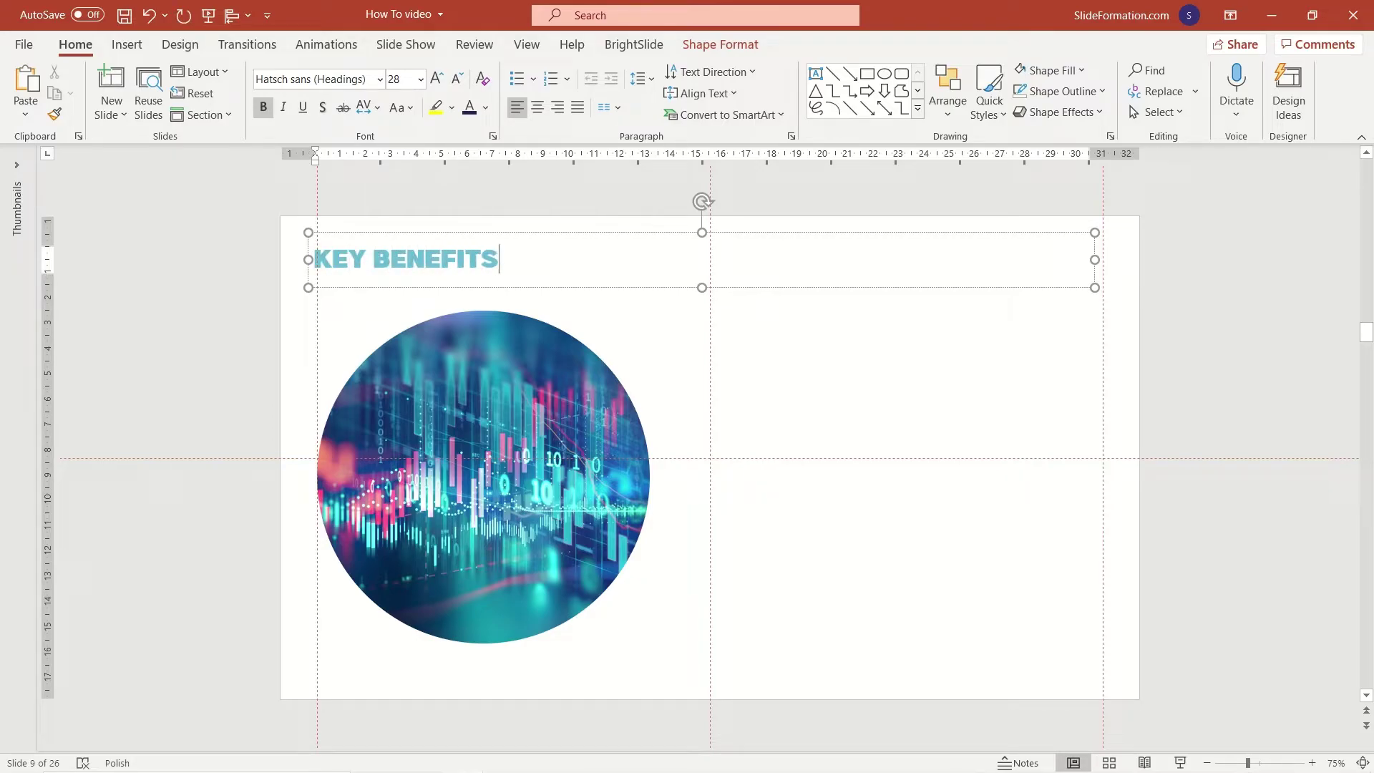
click(769, 397)
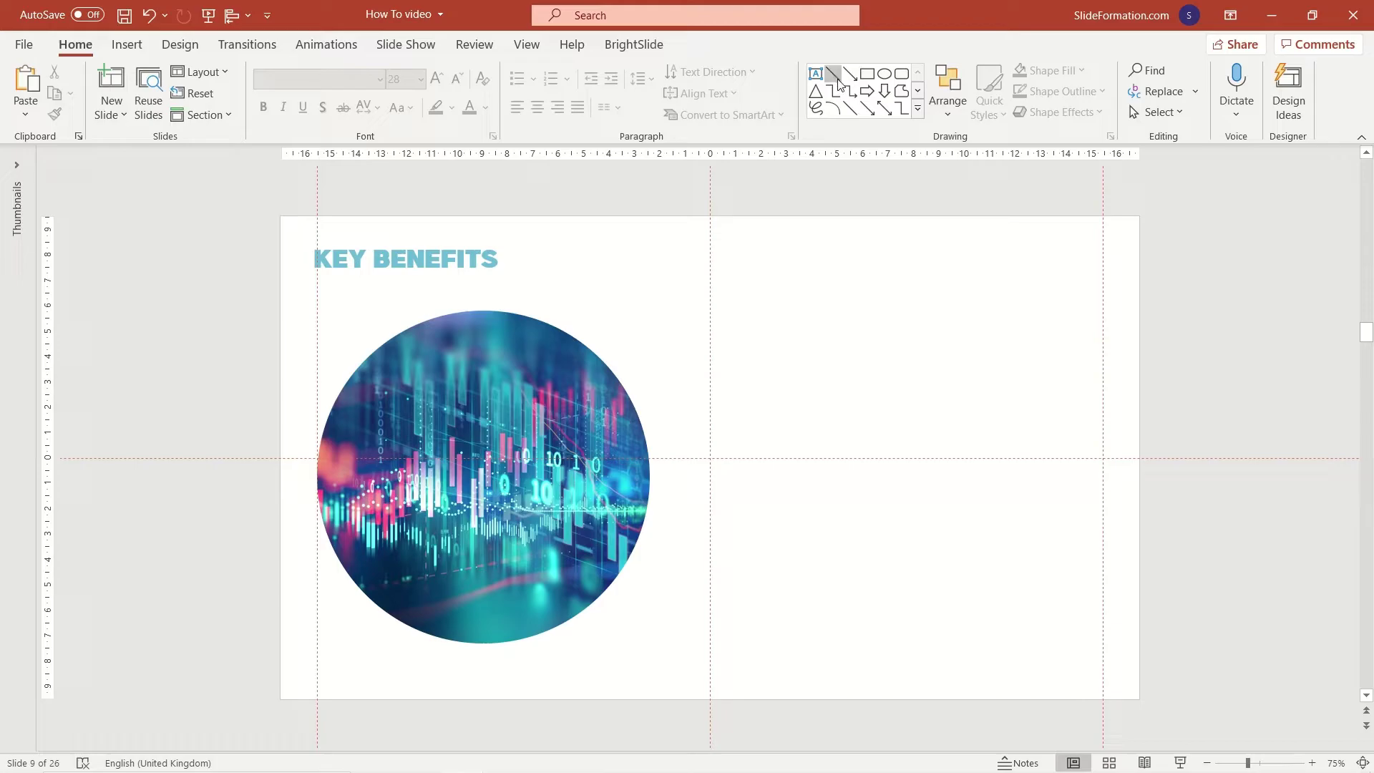
click(850, 109)
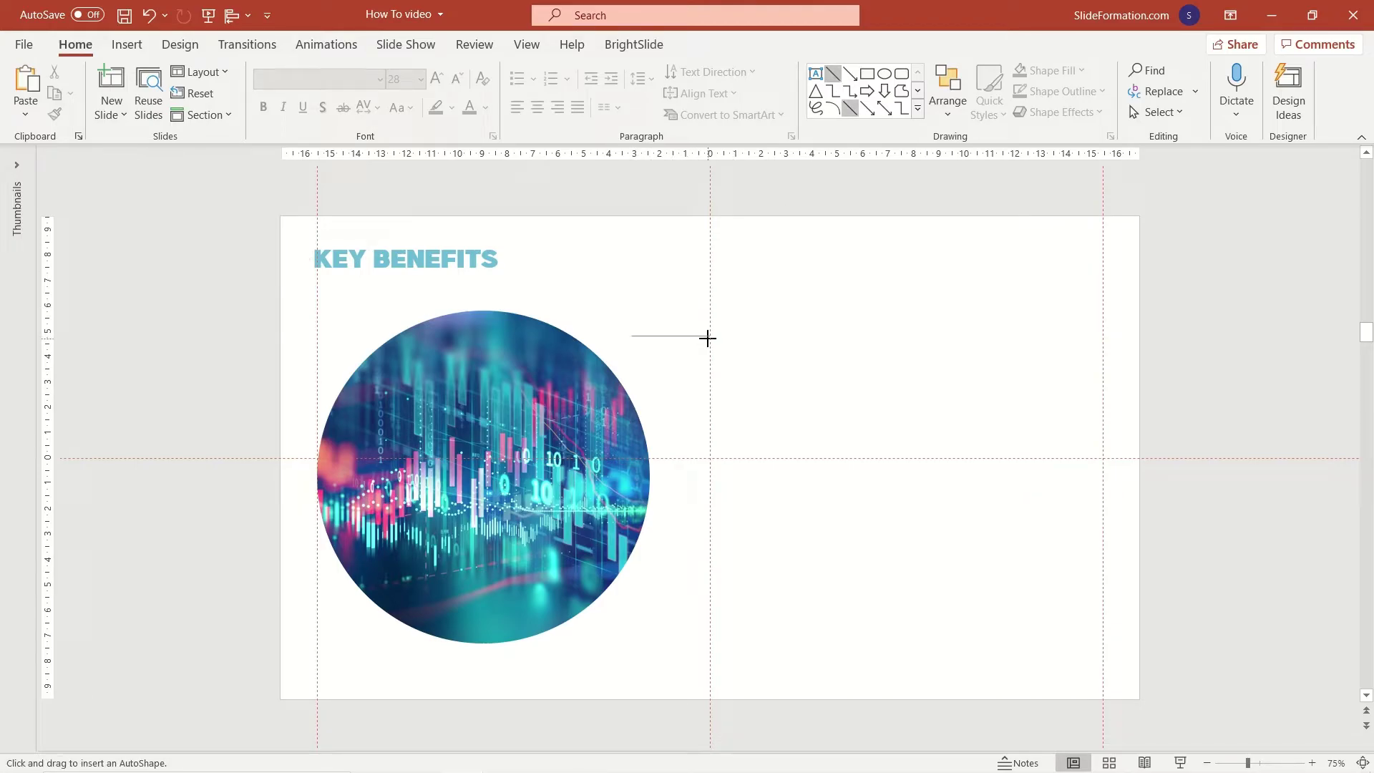
drag(707, 339, 548, 336)
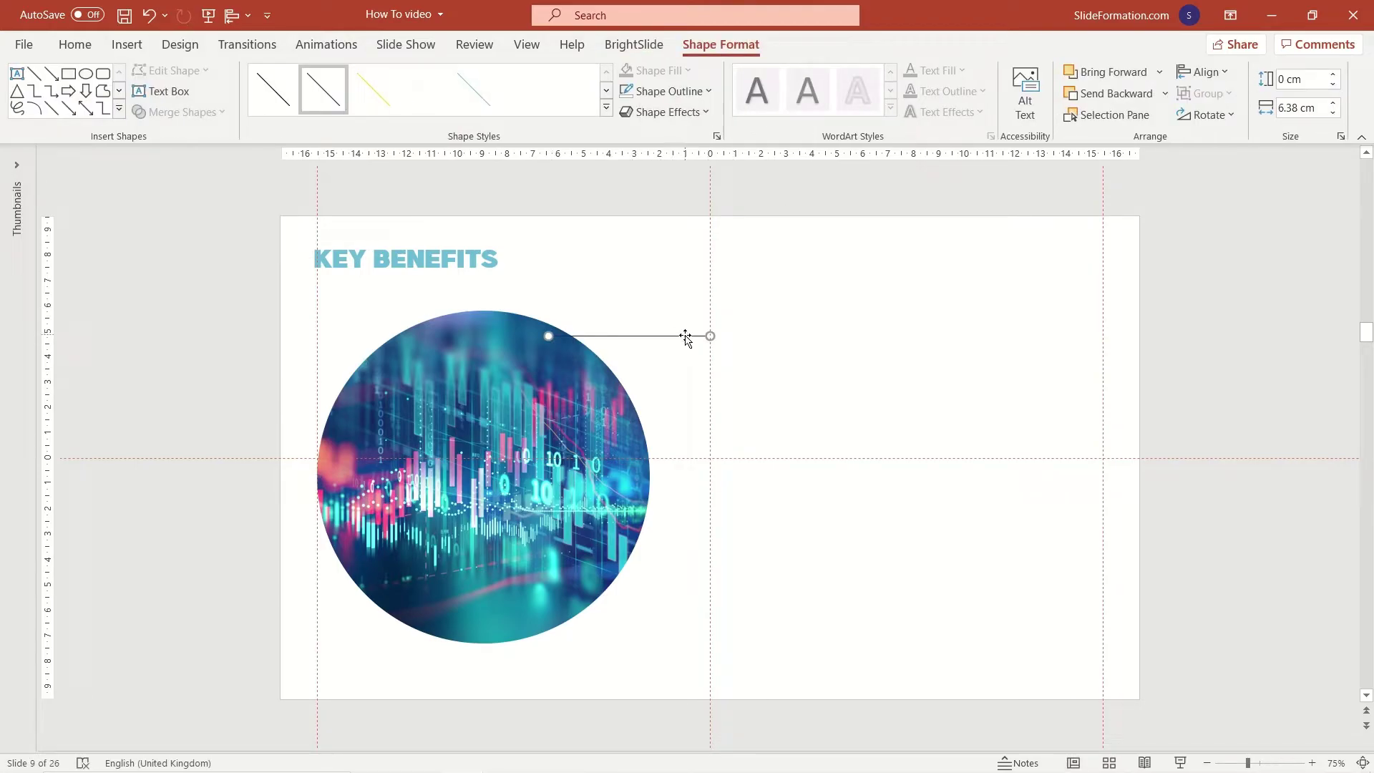
Duplicate the line downward into five stacked lines beside the circle and select them.
drag(685, 336, 680, 443)
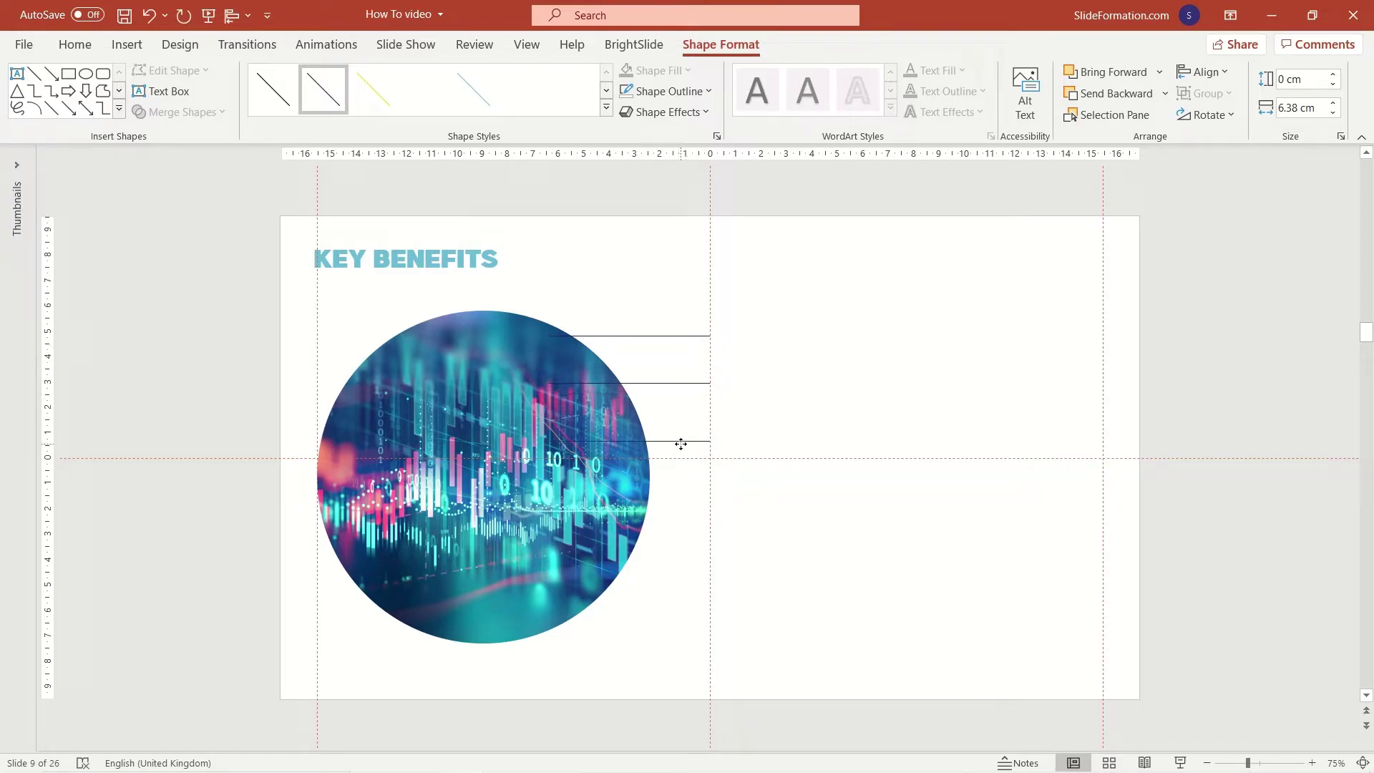
drag(678, 507, 665, 599)
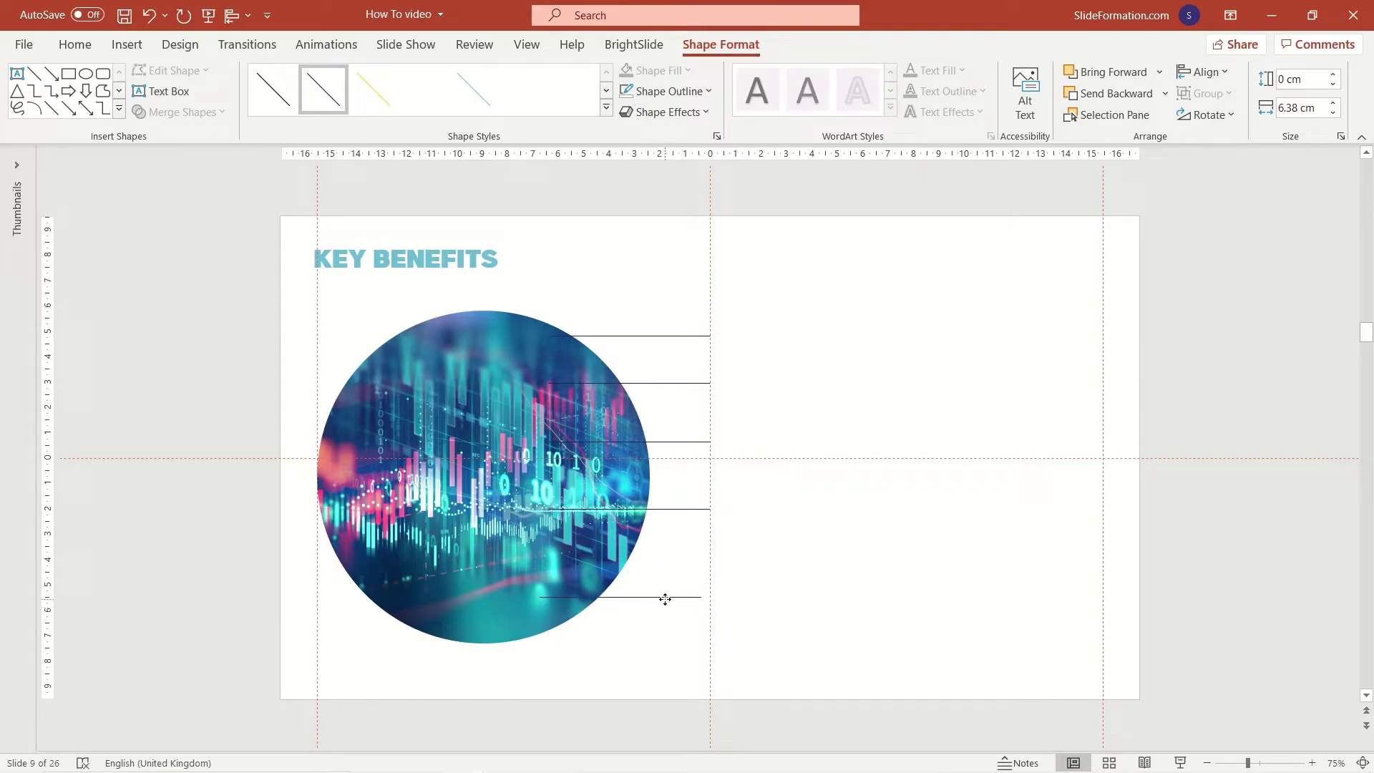
shift+click(696, 510)
shift+click(689, 440)
Style the five lines with round dot ends, light blue colour and 2¼ pt weight.
click(669, 90)
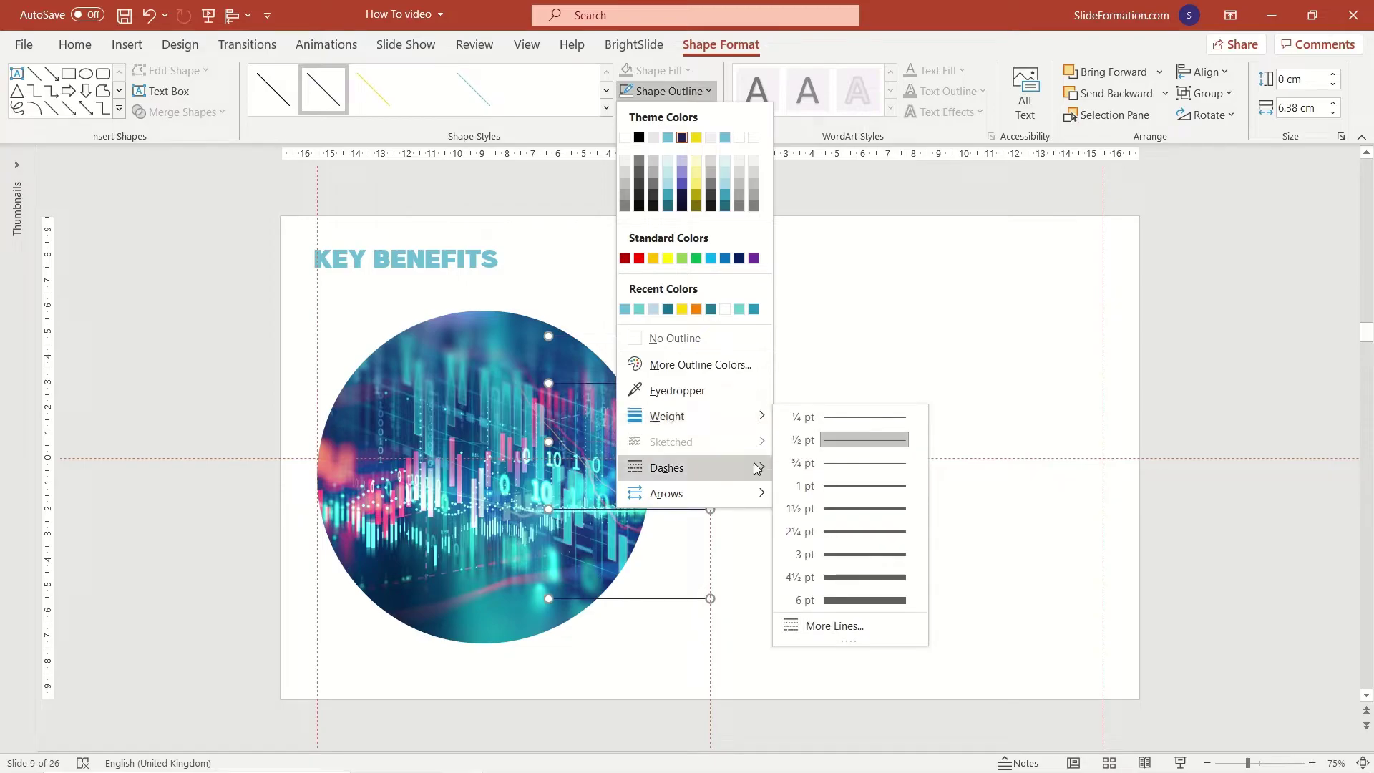
mouse_move(759, 493)
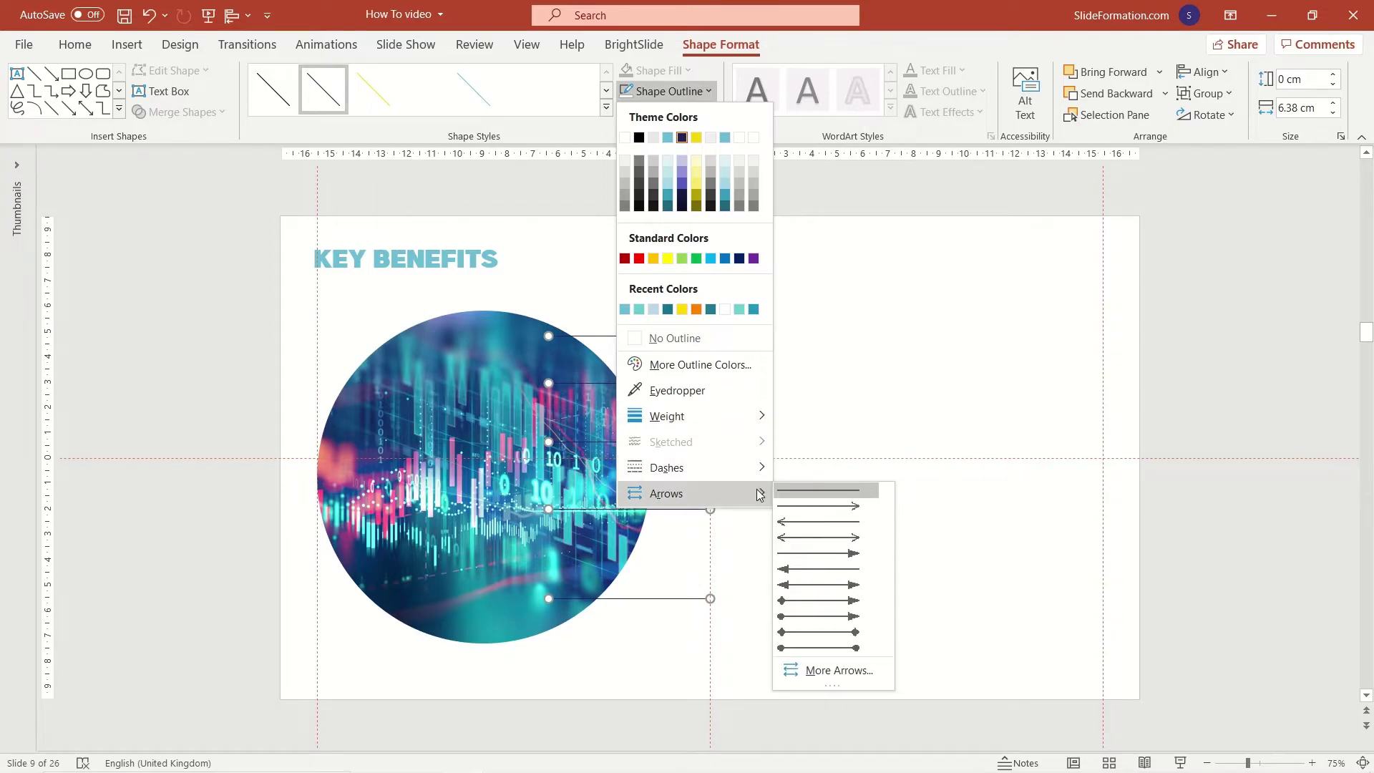
click(855, 651)
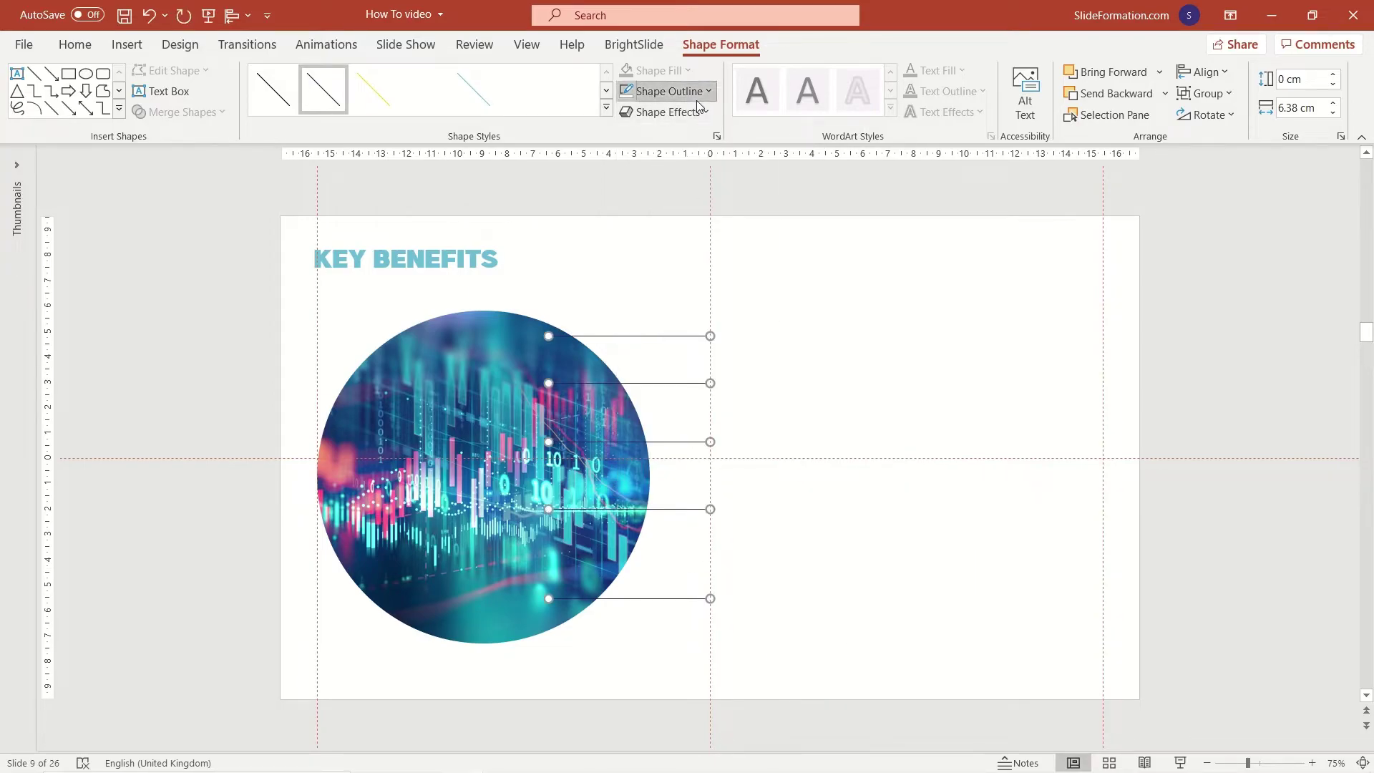
click(702, 91)
click(668, 137)
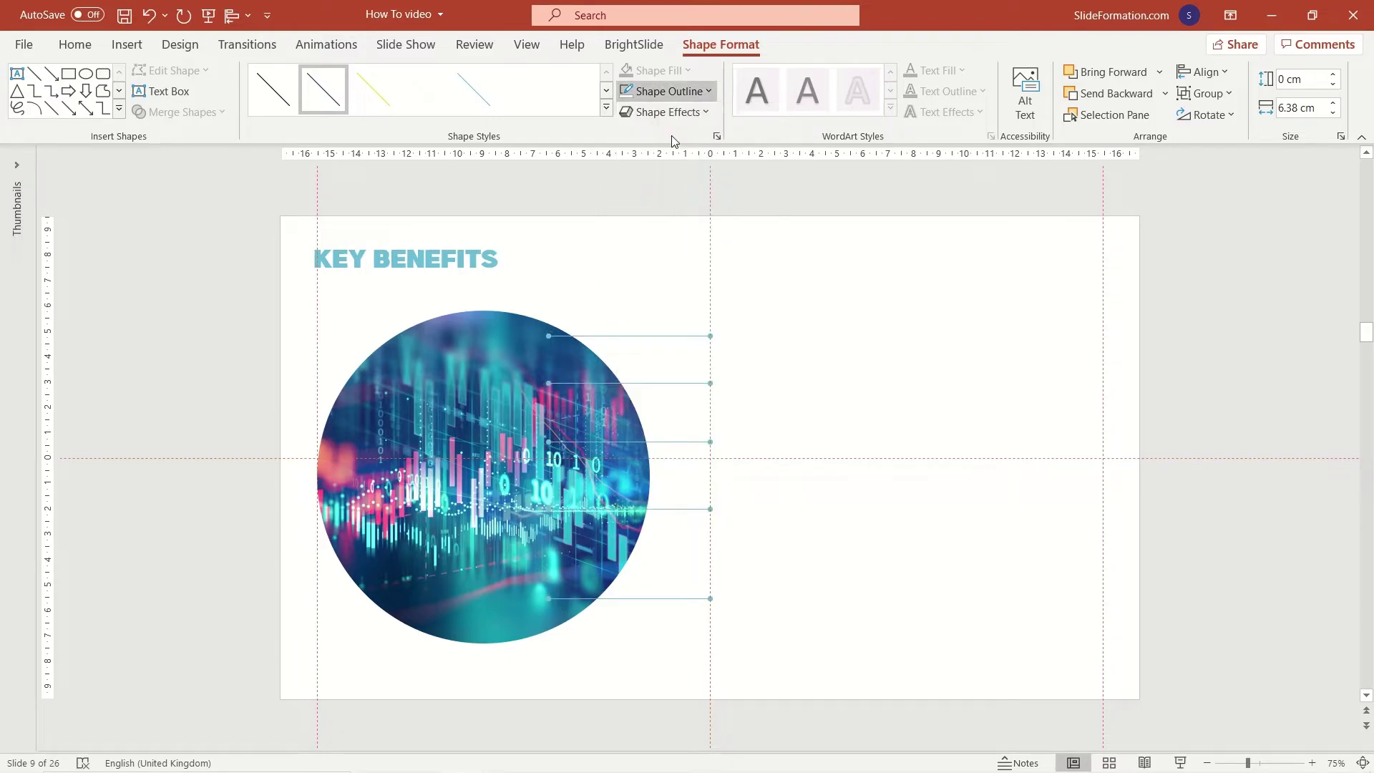
click(687, 97)
mouse_move(727, 413)
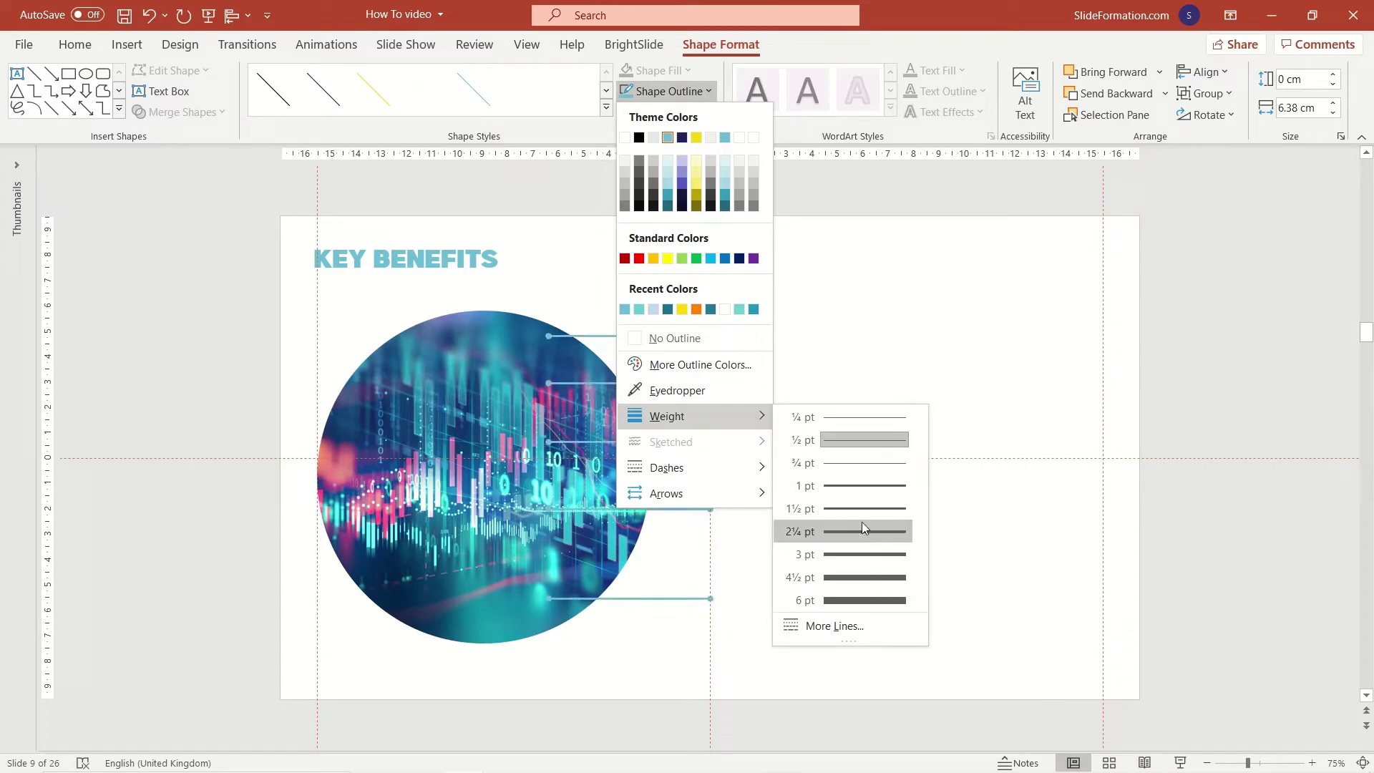
click(863, 524)
Distribute the lines vertically, group them, and align their middle with the circle.
click(1188, 70)
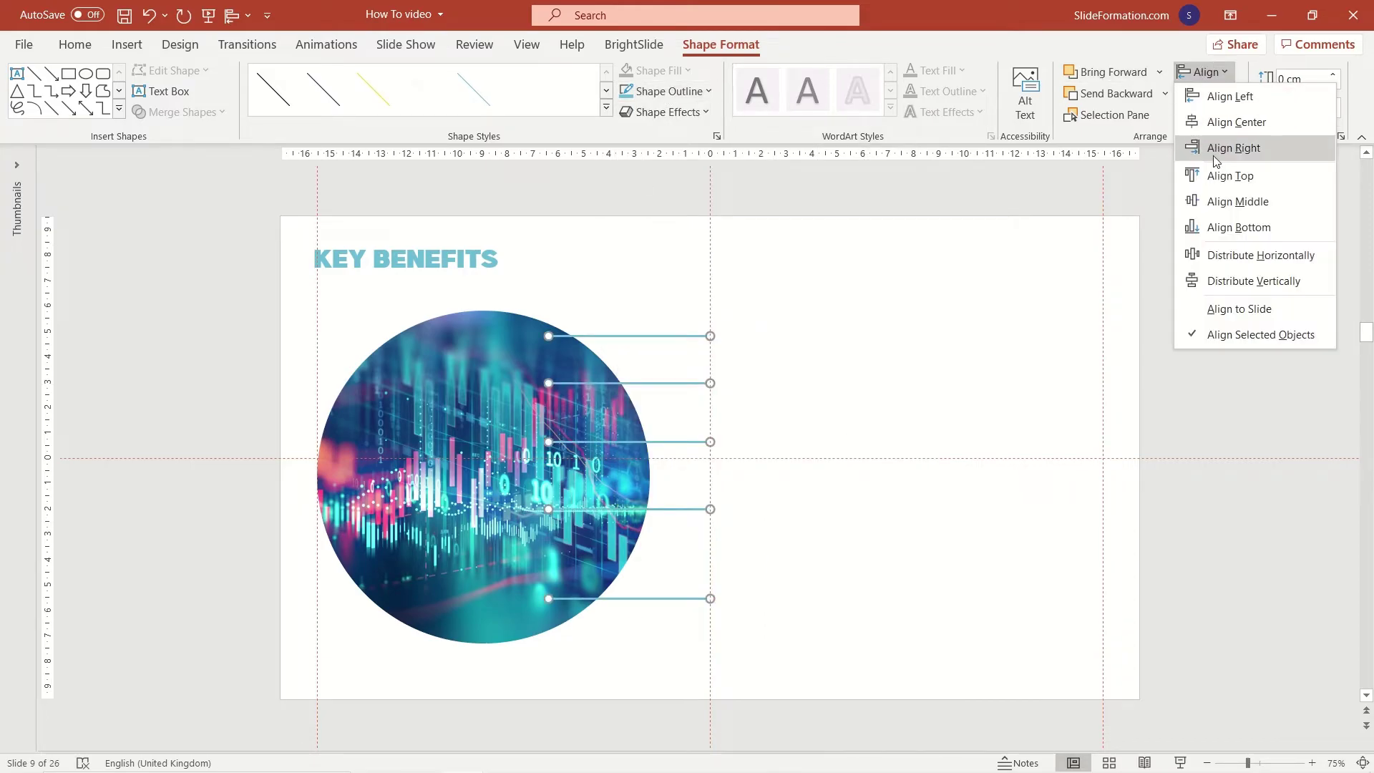
click(1224, 144)
click(1221, 76)
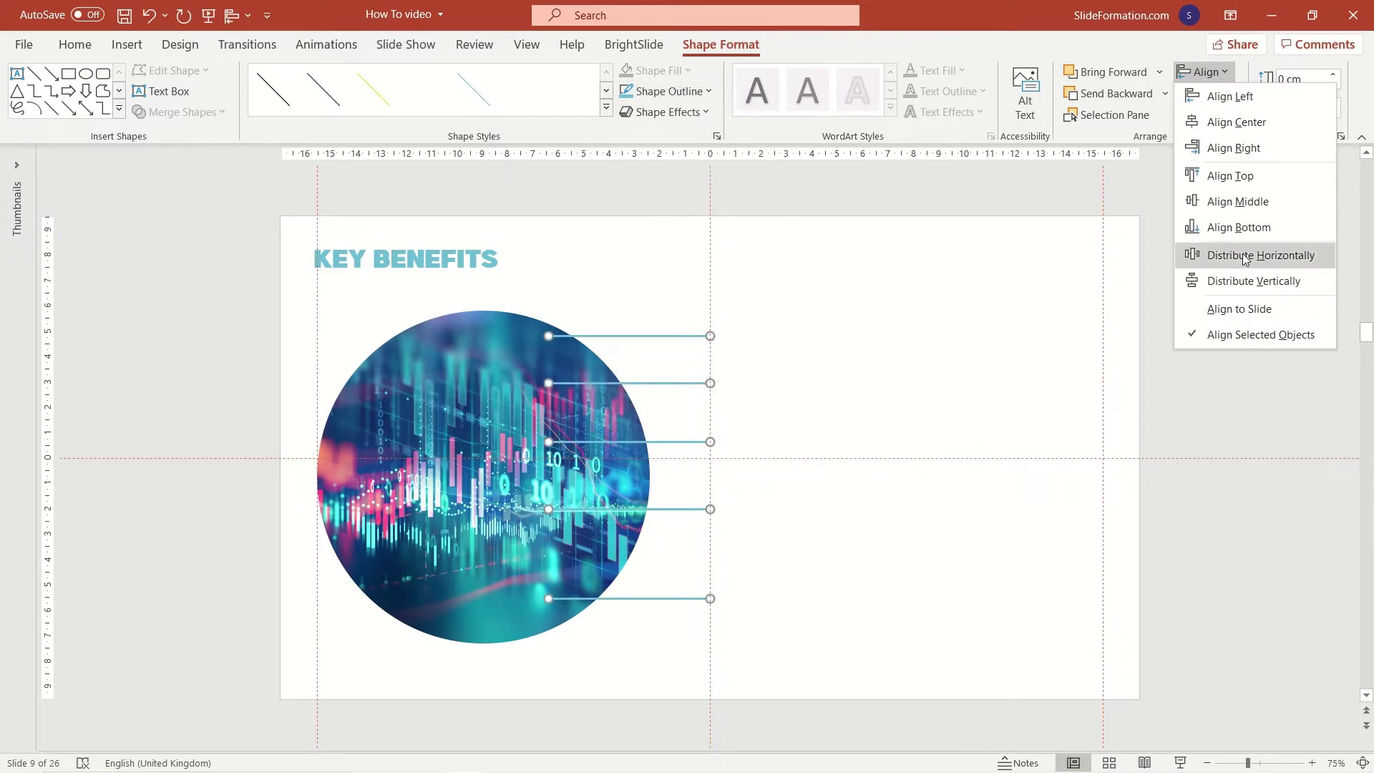
click(1243, 253)
key(ctrl+g)
shift+click(430, 444)
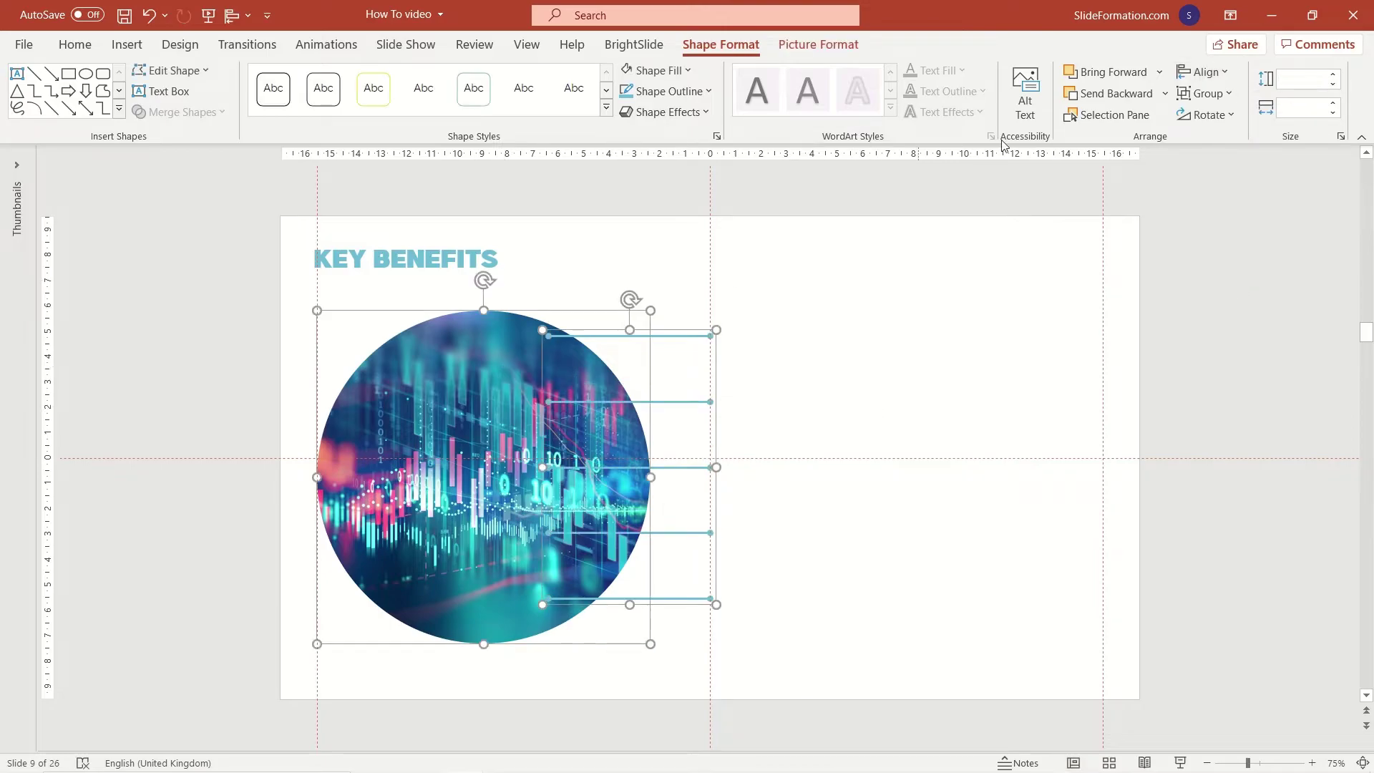
click(1193, 70)
click(1221, 199)
click(912, 346)
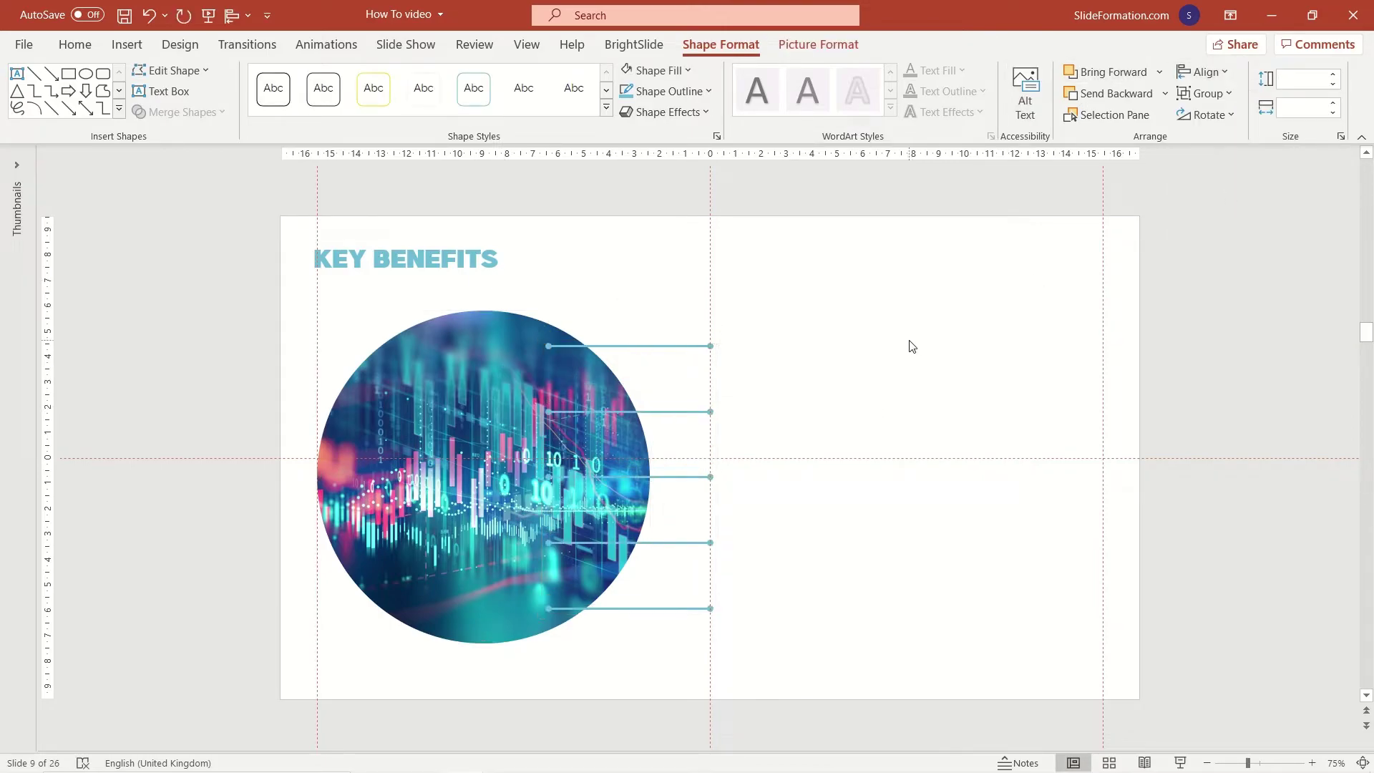
Send the lines behind the circle and add an enlarged 'More productive' label at the top line.
right_click(665, 346)
click(715, 481)
click(886, 434)
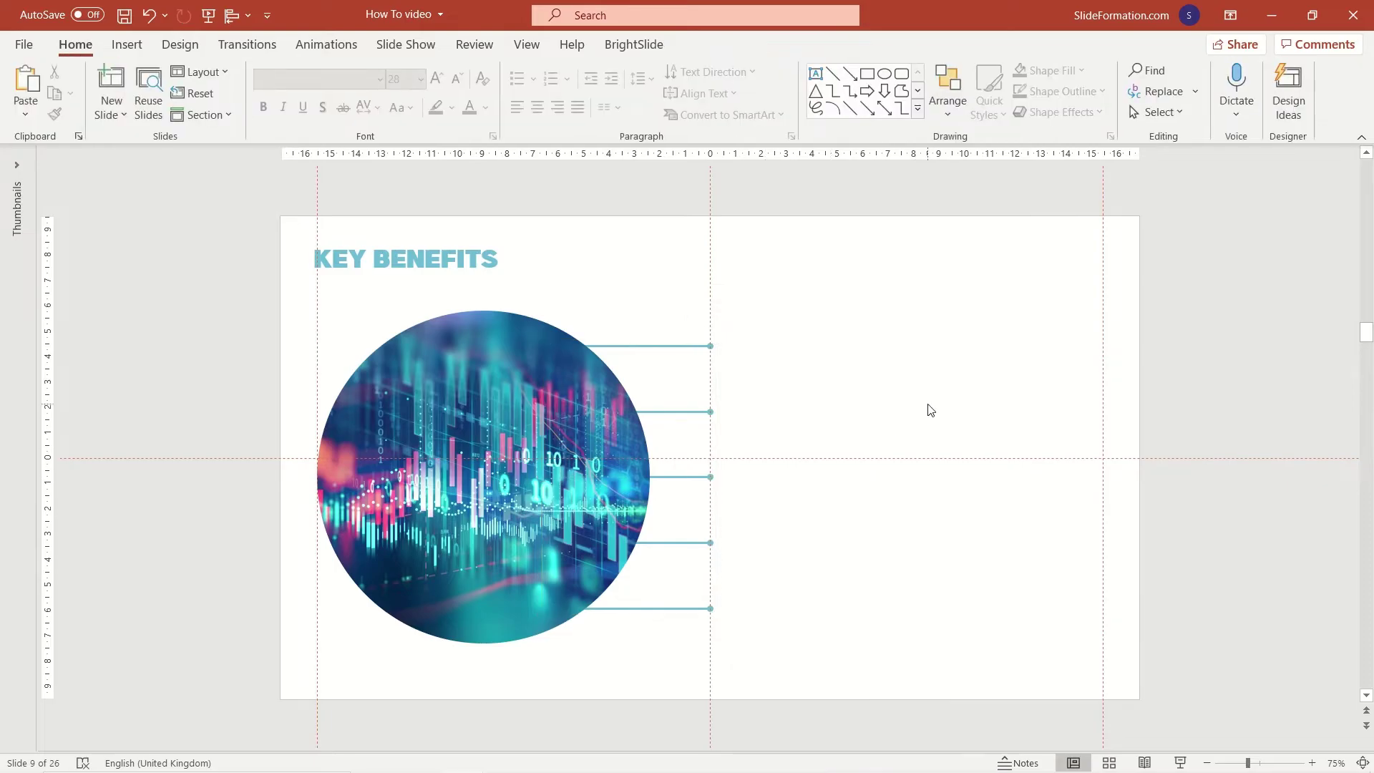
click(817, 73)
drag(936, 382, 941, 380)
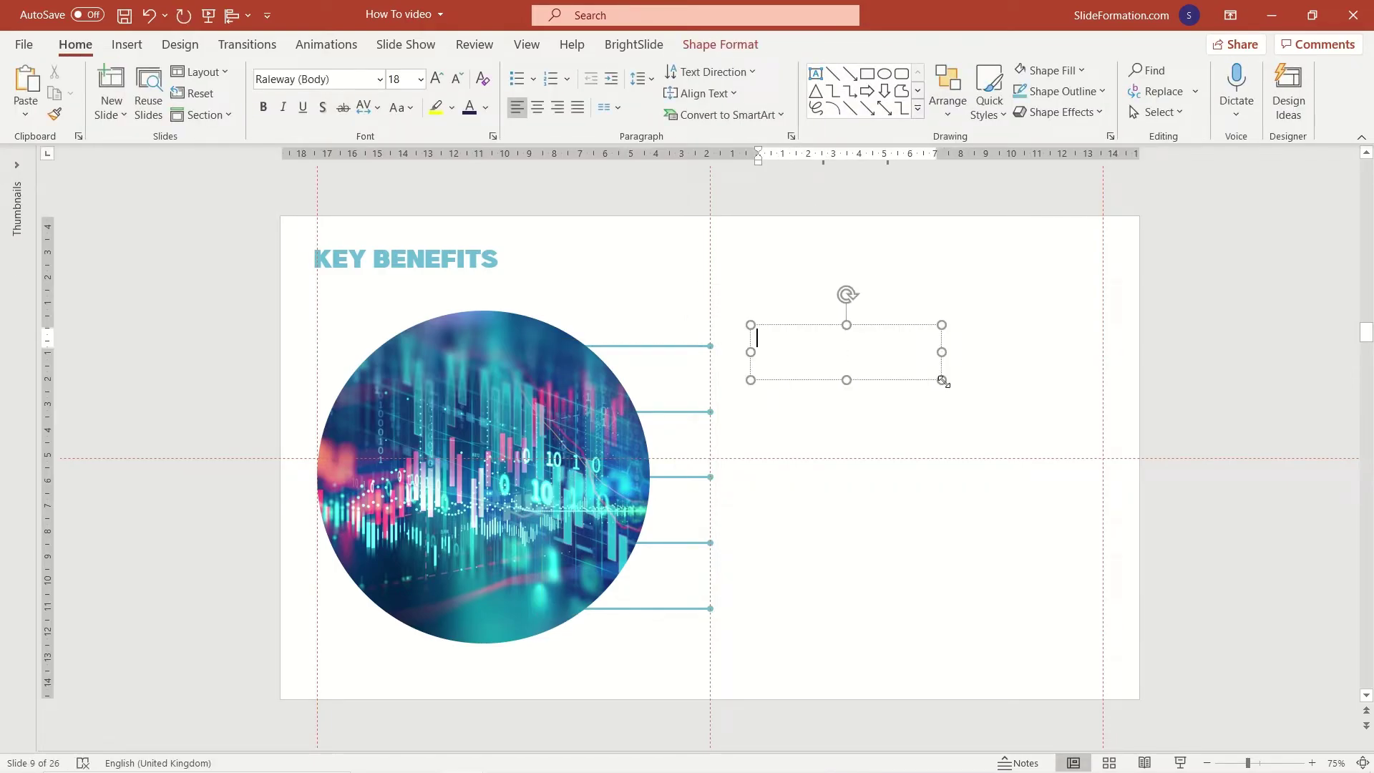
text(More)
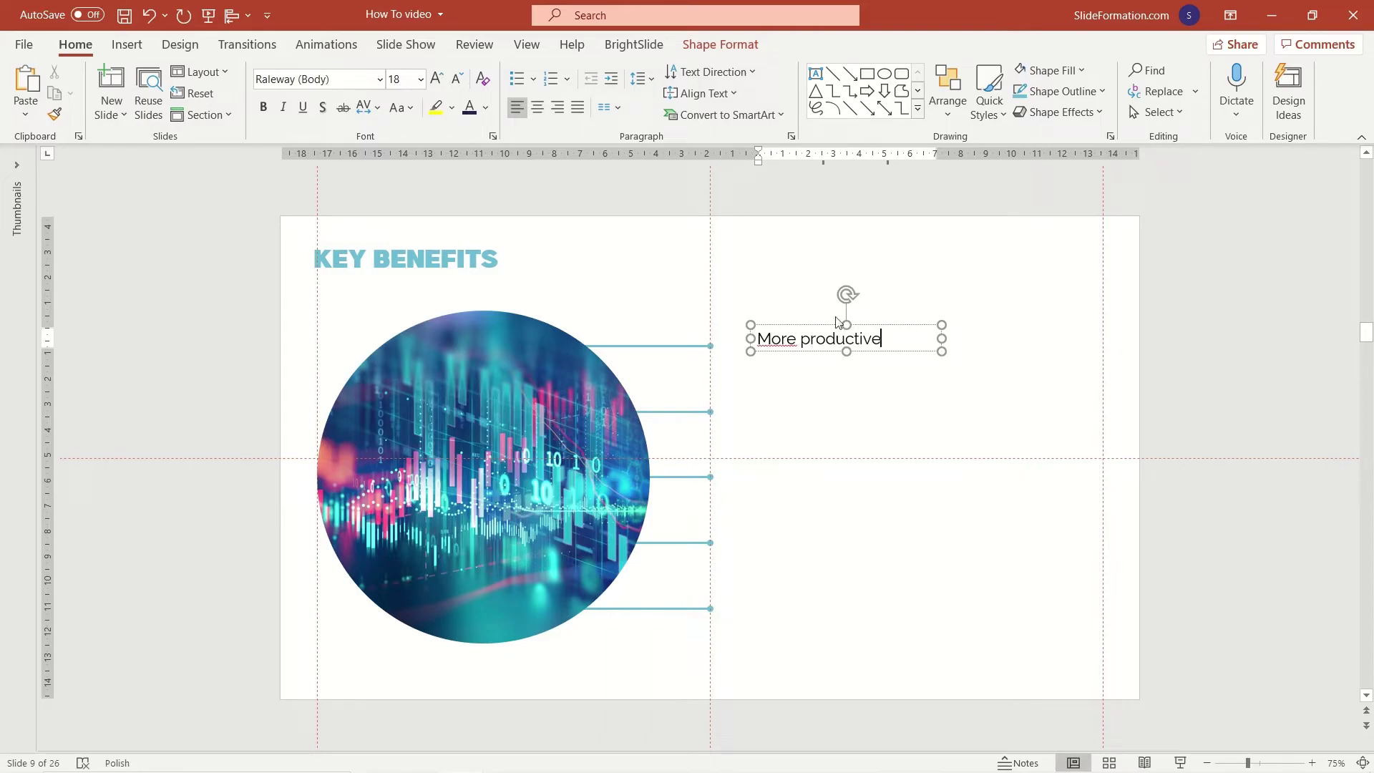
text( productive)
drag(837, 322, 797, 329)
click(438, 78)
click(437, 77)
click(438, 77)
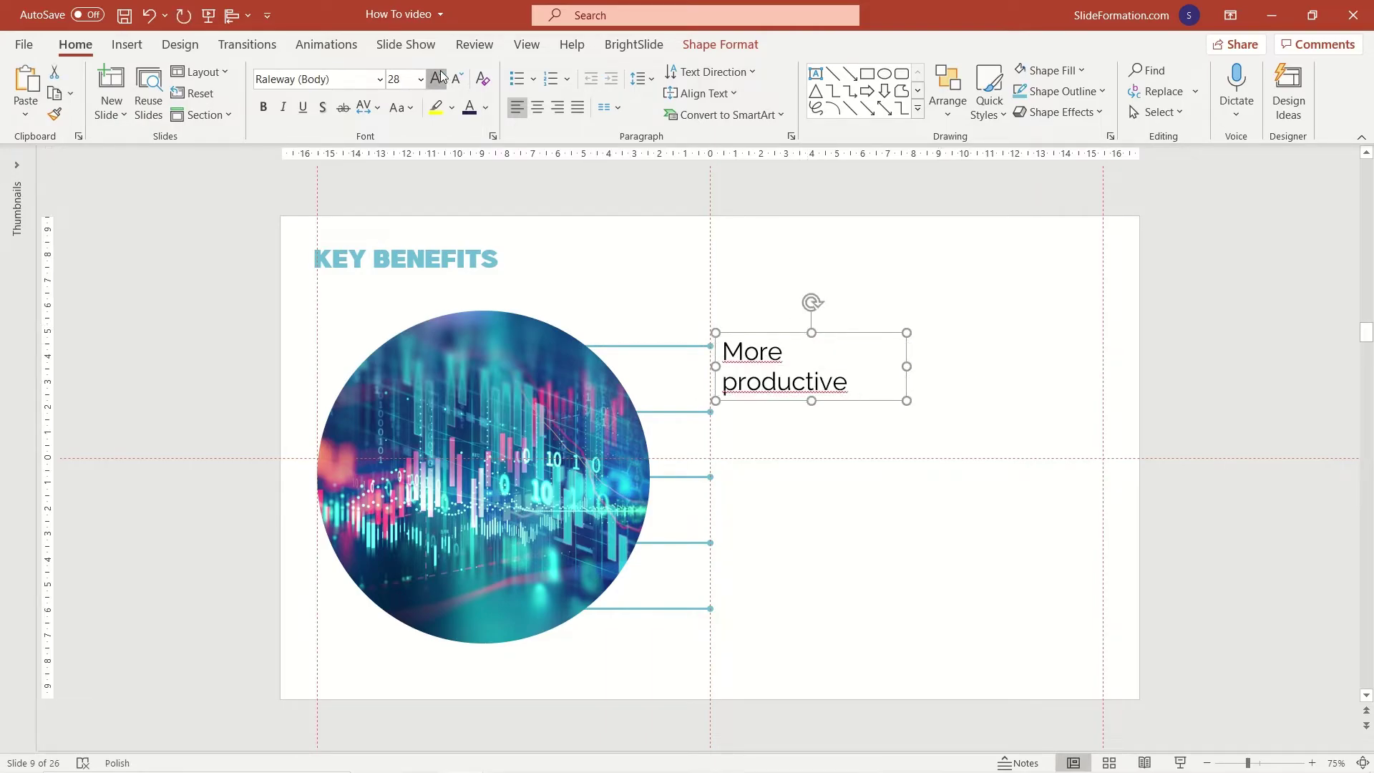
click(437, 77)
drag(907, 367, 1036, 366)
drag(809, 374, 772, 422)
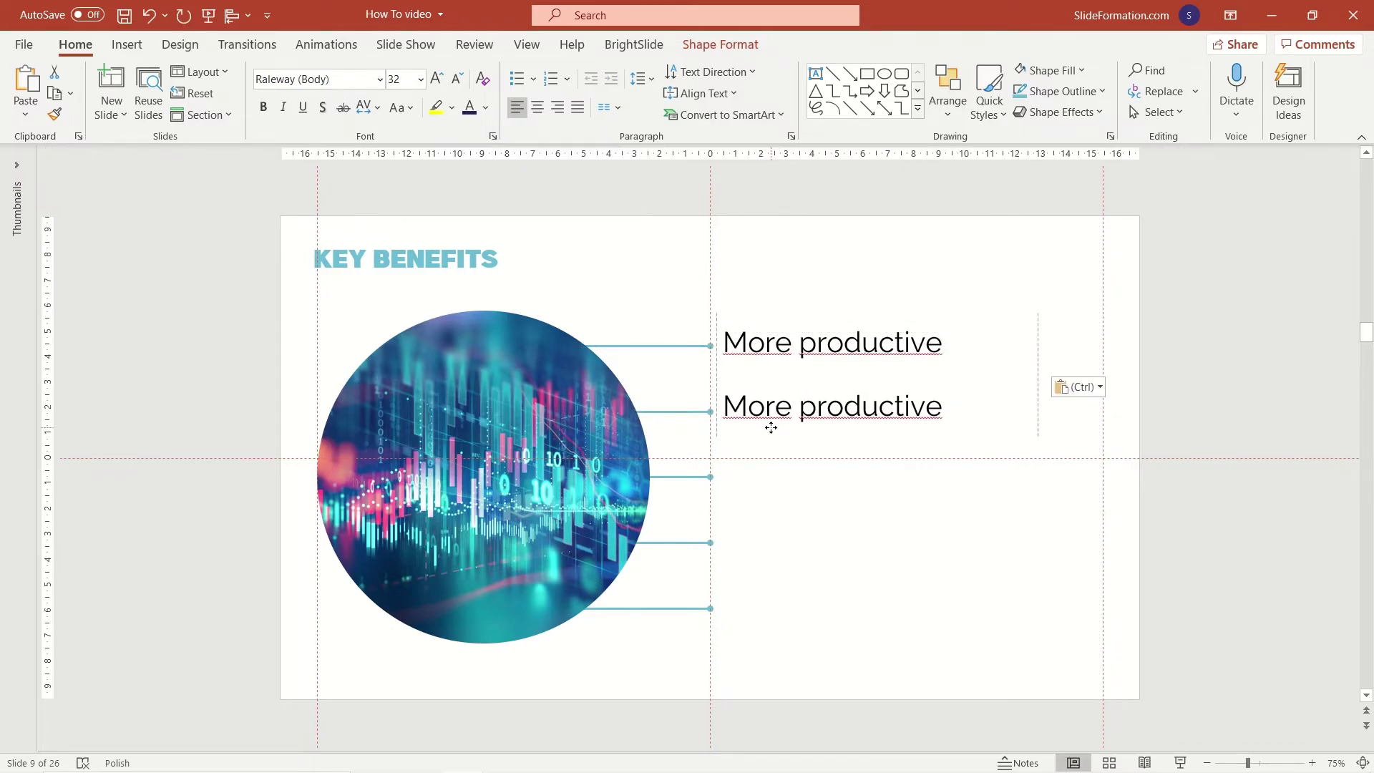
Add 'More stable' and 'More scalable' labels at the second and third lines.
triple_click(772, 422)
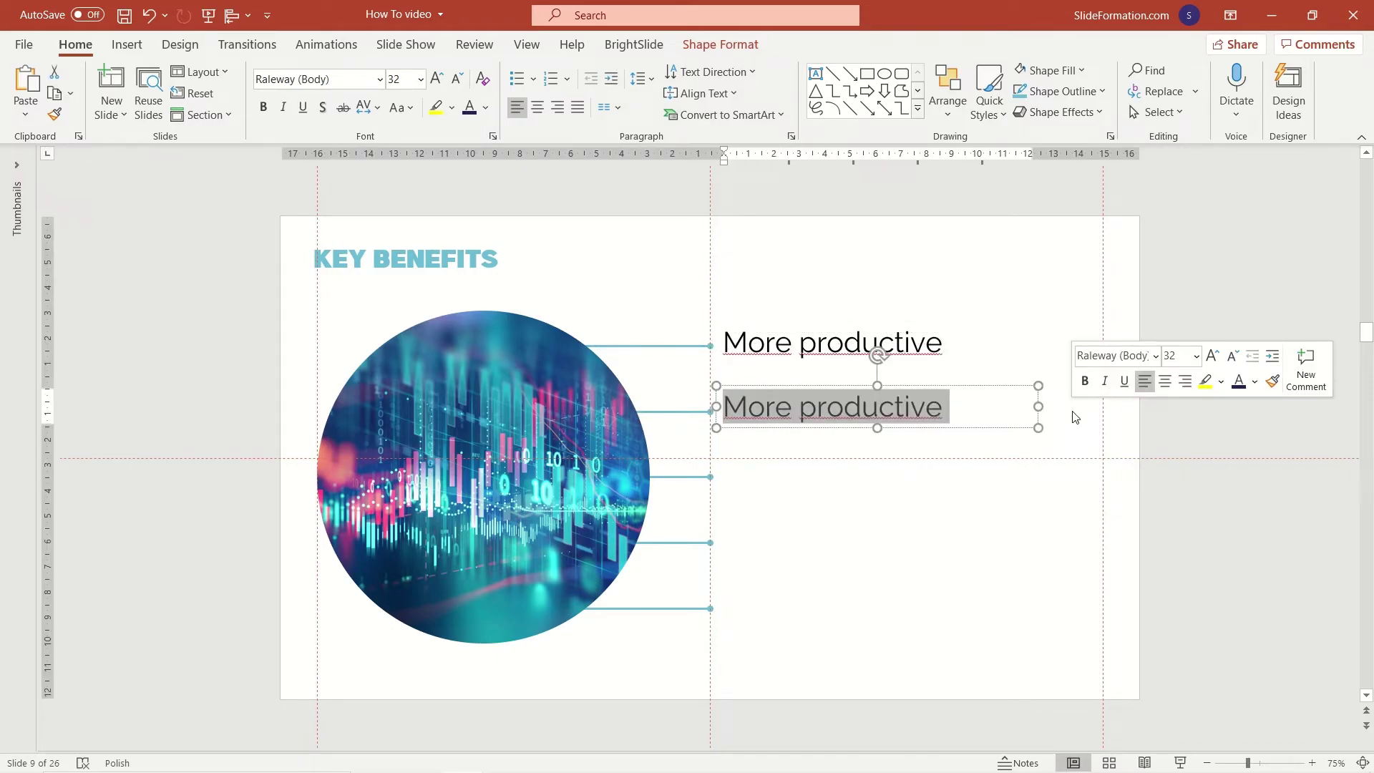
key(Right)
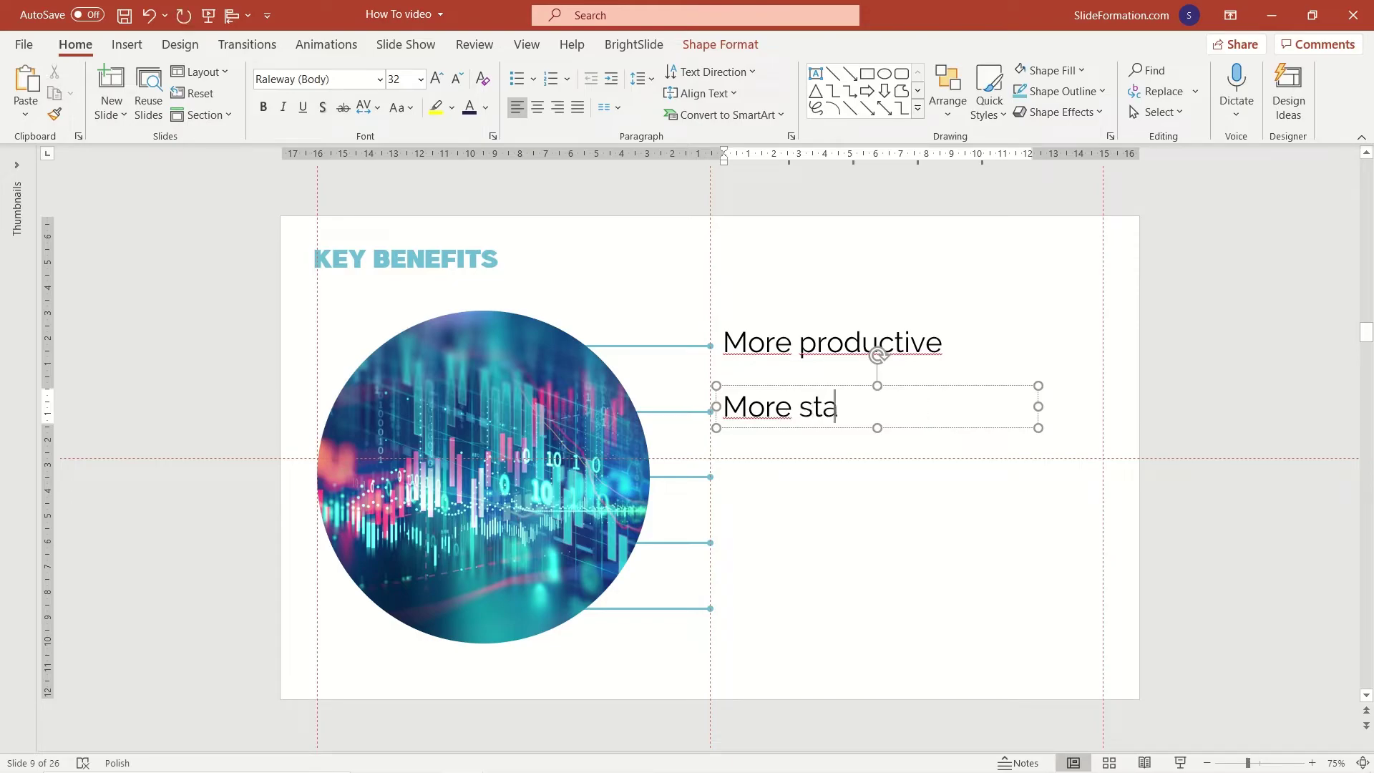
click(989, 428)
key(ctrl+d)
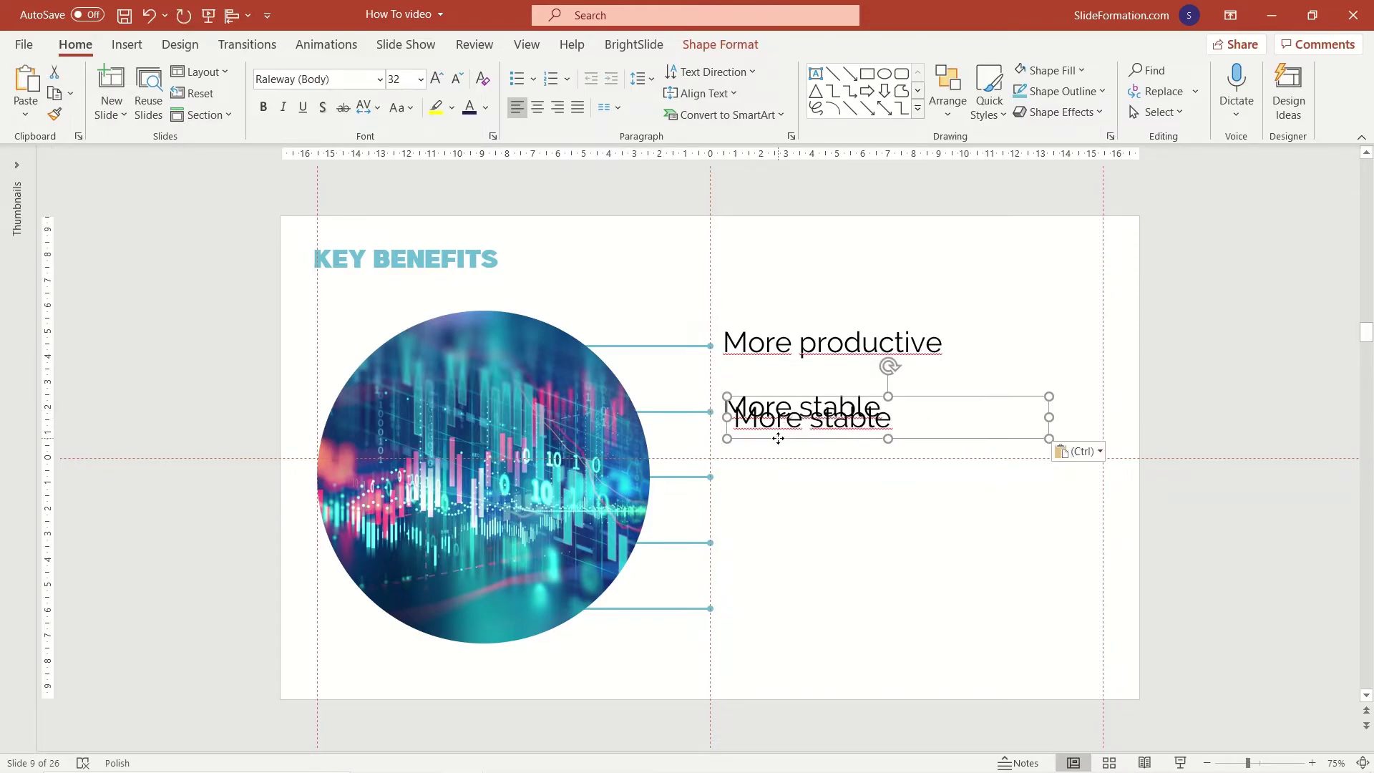
drag(779, 438, 766, 491)
double_click(829, 475)
text(sca)
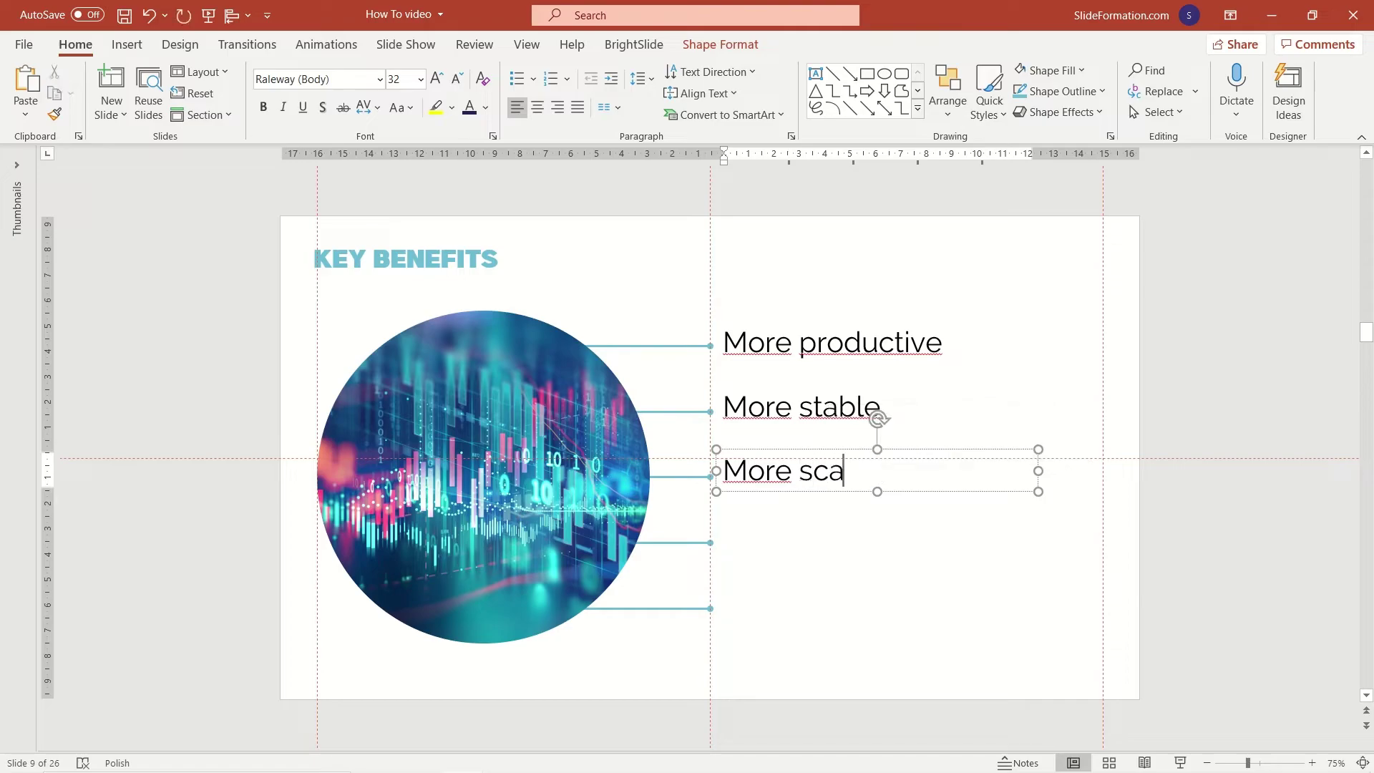
text(lable)
Add 'Less volatile' and 'Cost-effective' labels at the last two lines and select the labels.
key(ctrl+d)
drag(762, 501, 761, 562)
triple_click(760, 547)
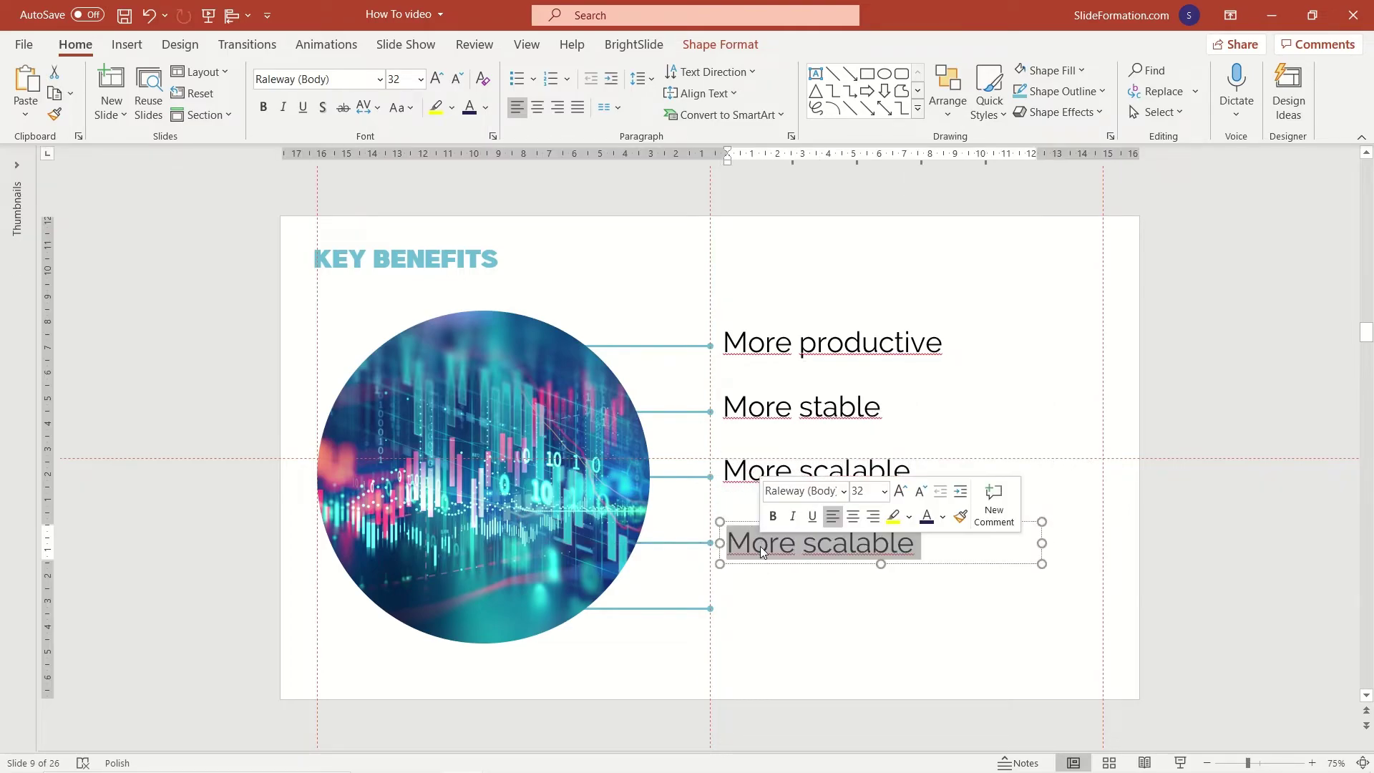
text(Less volatile)
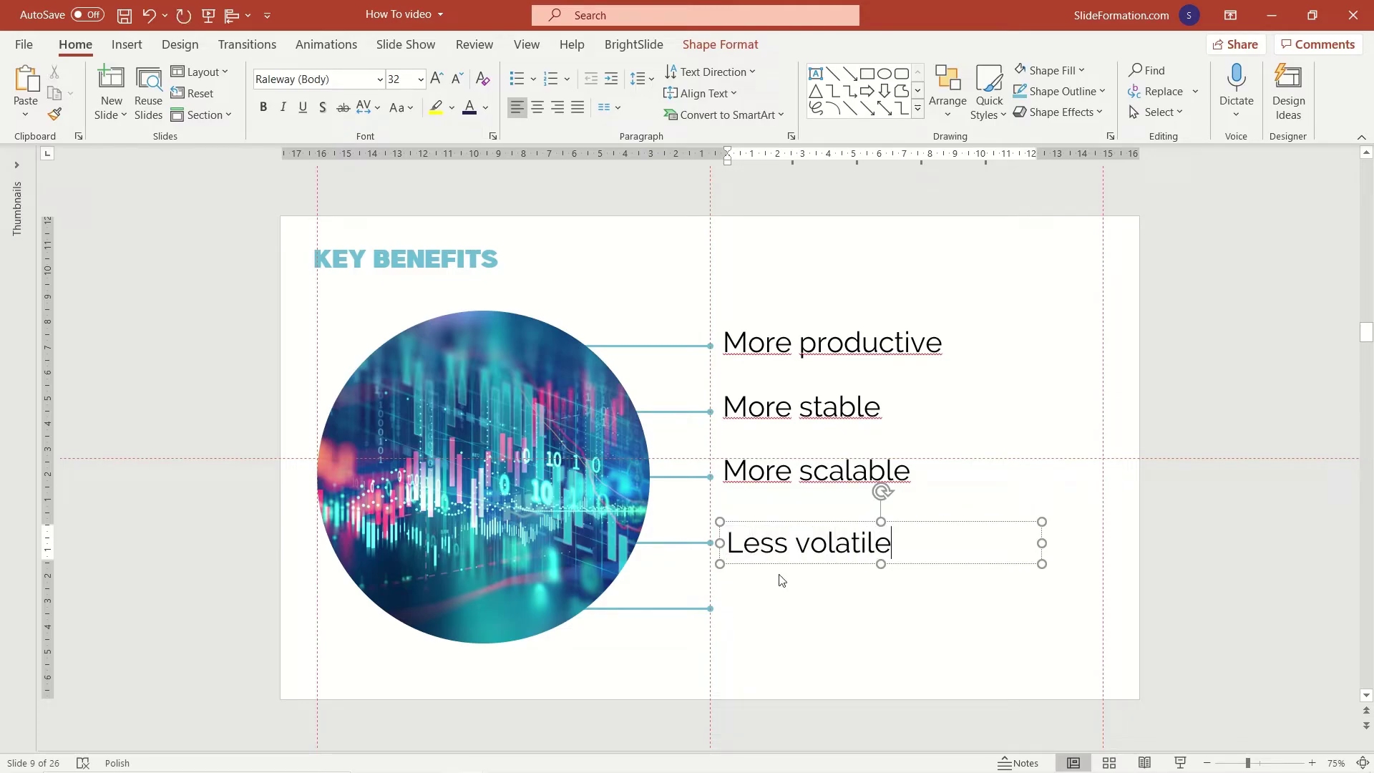
click(782, 564)
key(ctrl+d)
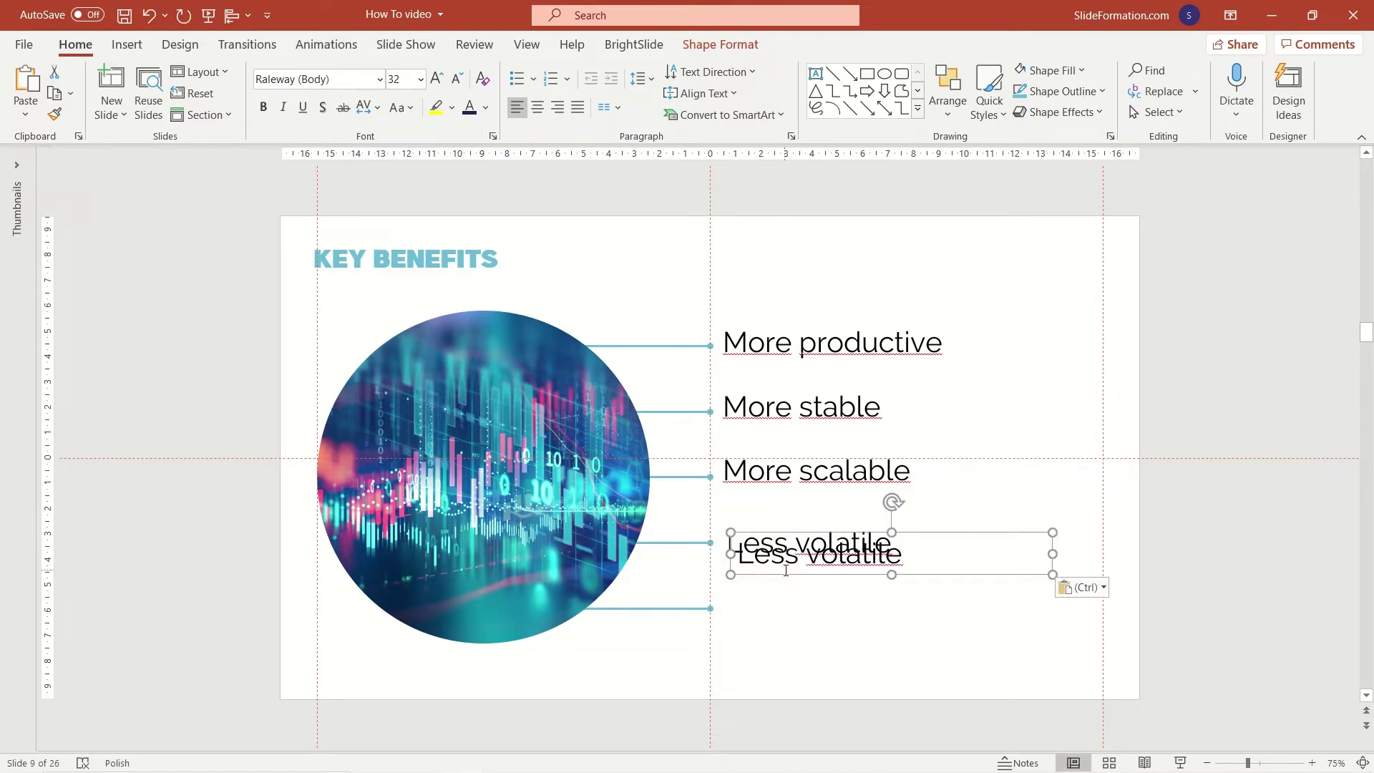
drag(782, 566, 776, 626)
click(772, 613)
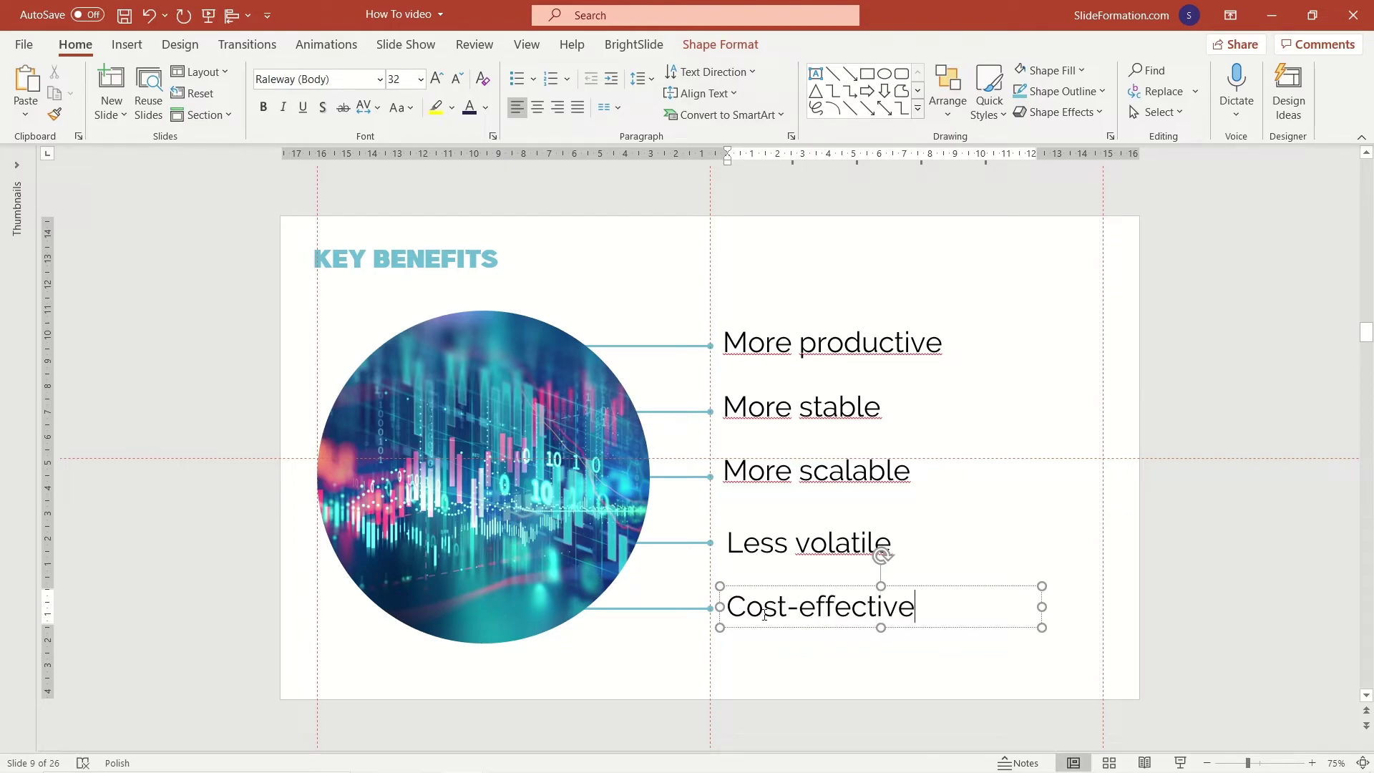
shift+click(766, 543)
shift+click(767, 470)
click(720, 45)
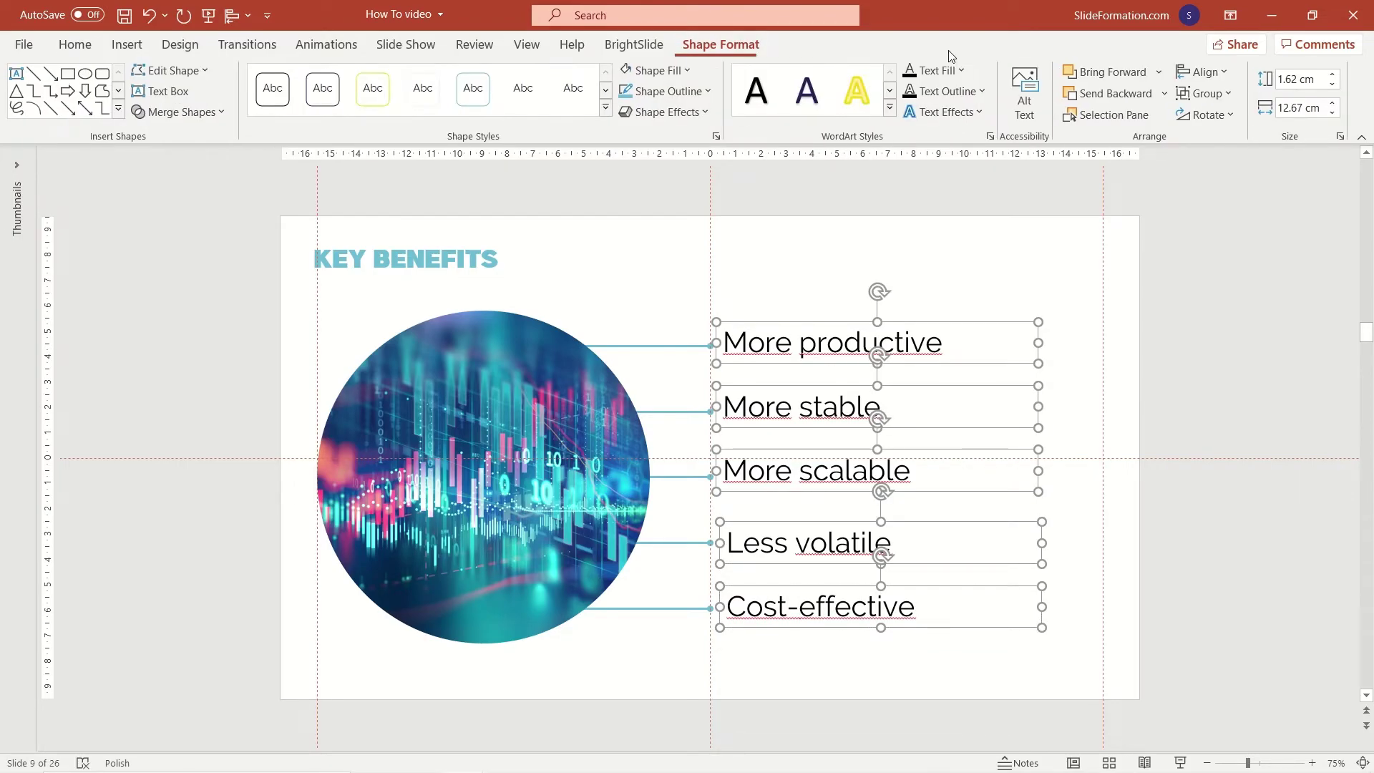
Apply Align Left to the five selected benefit labels.
click(1206, 72)
click(1217, 93)
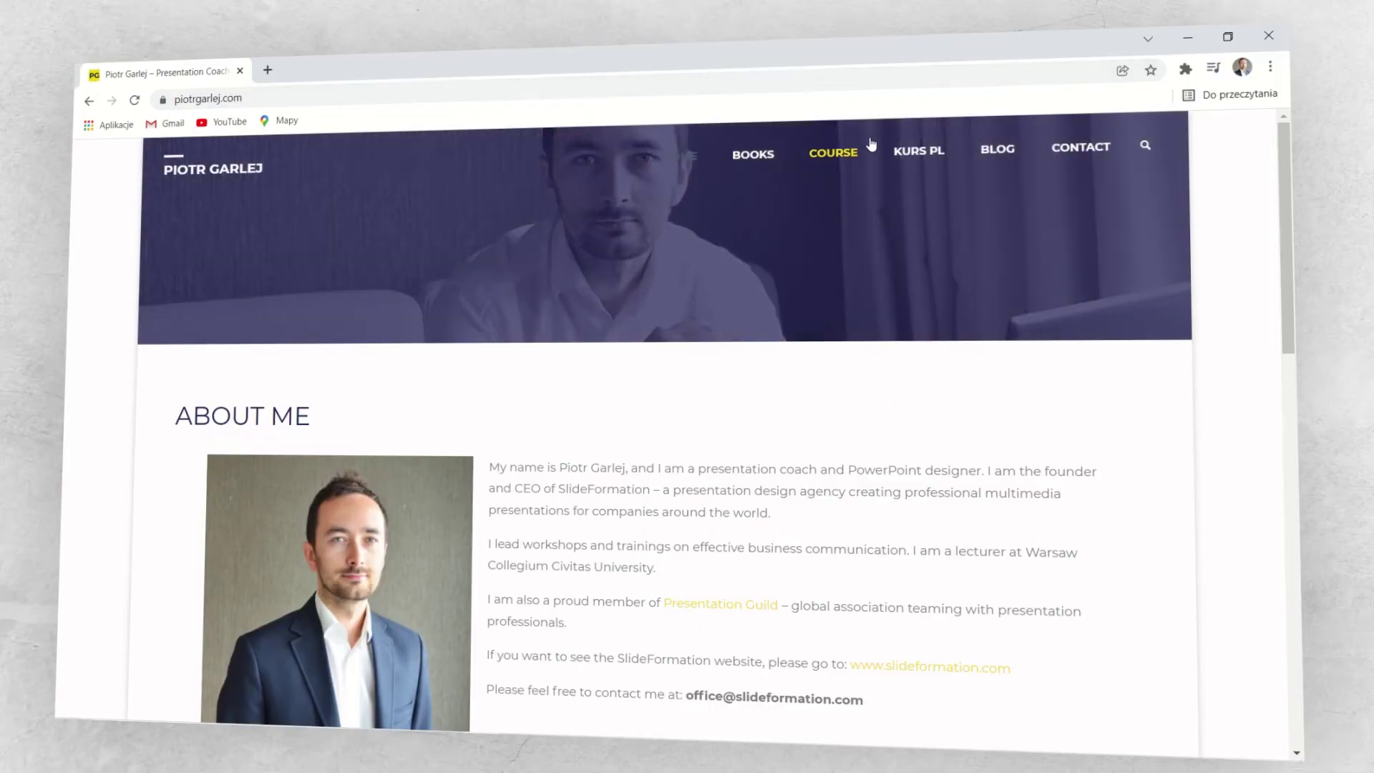
Open the website's COURSE page and scroll down to the author section.
click(861, 157)
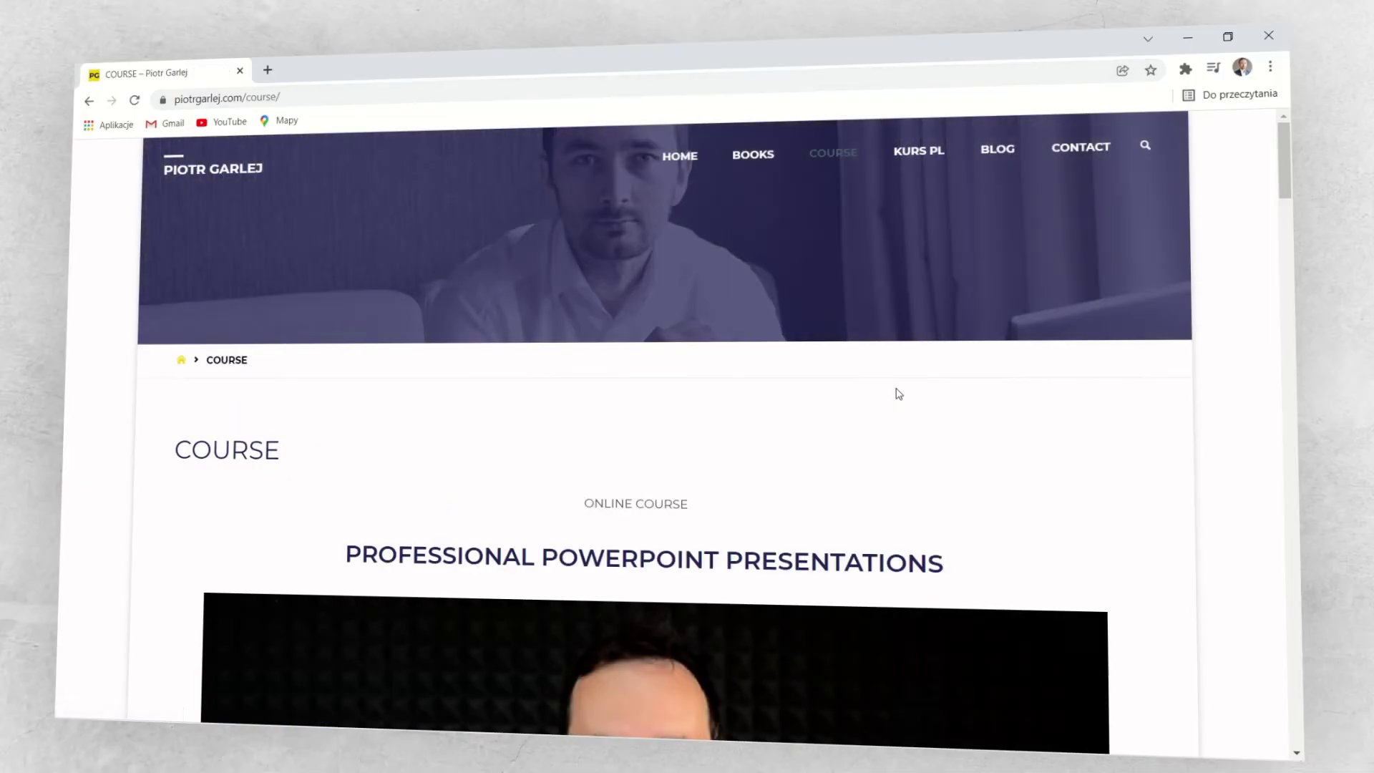
scroll(958, 407, down, 1)
scroll(958, 406, down, 10)
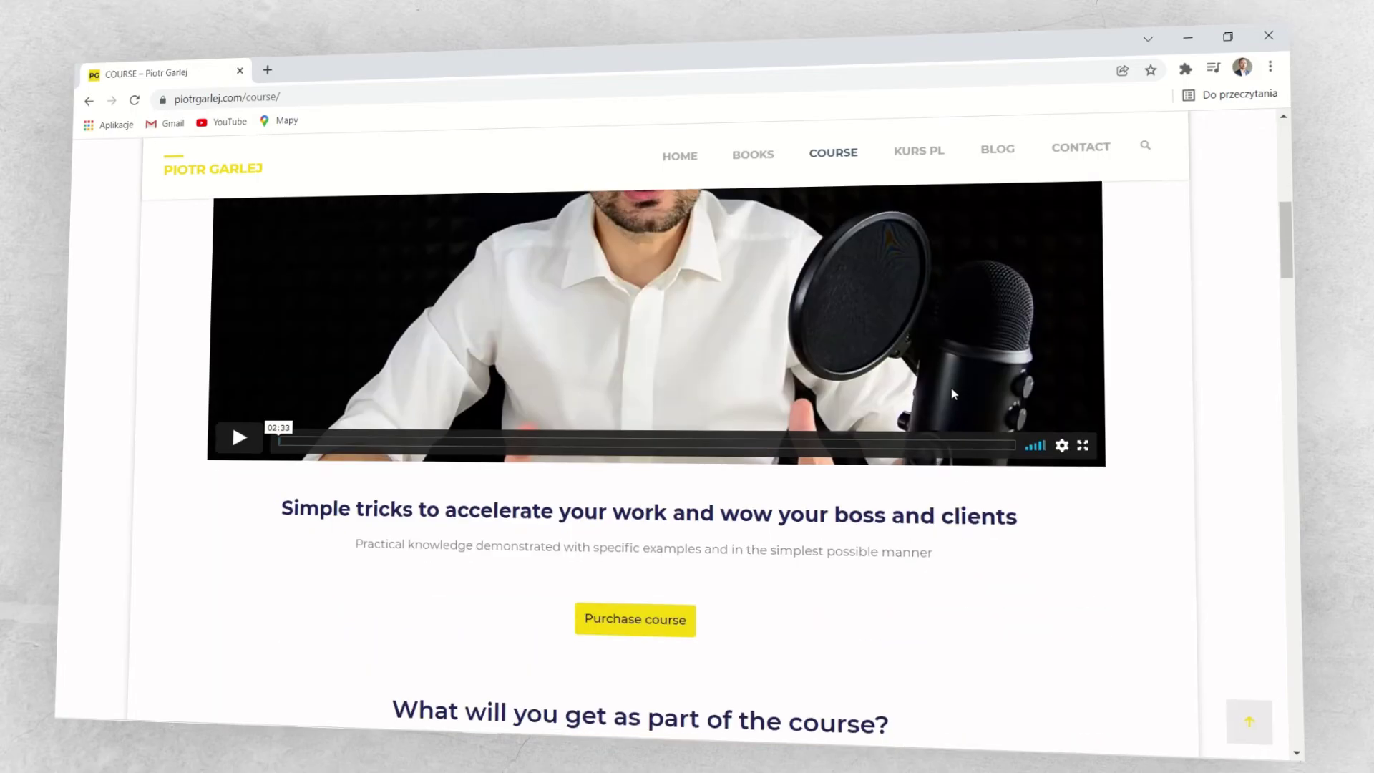
scroll(1099, 440, down, 6)
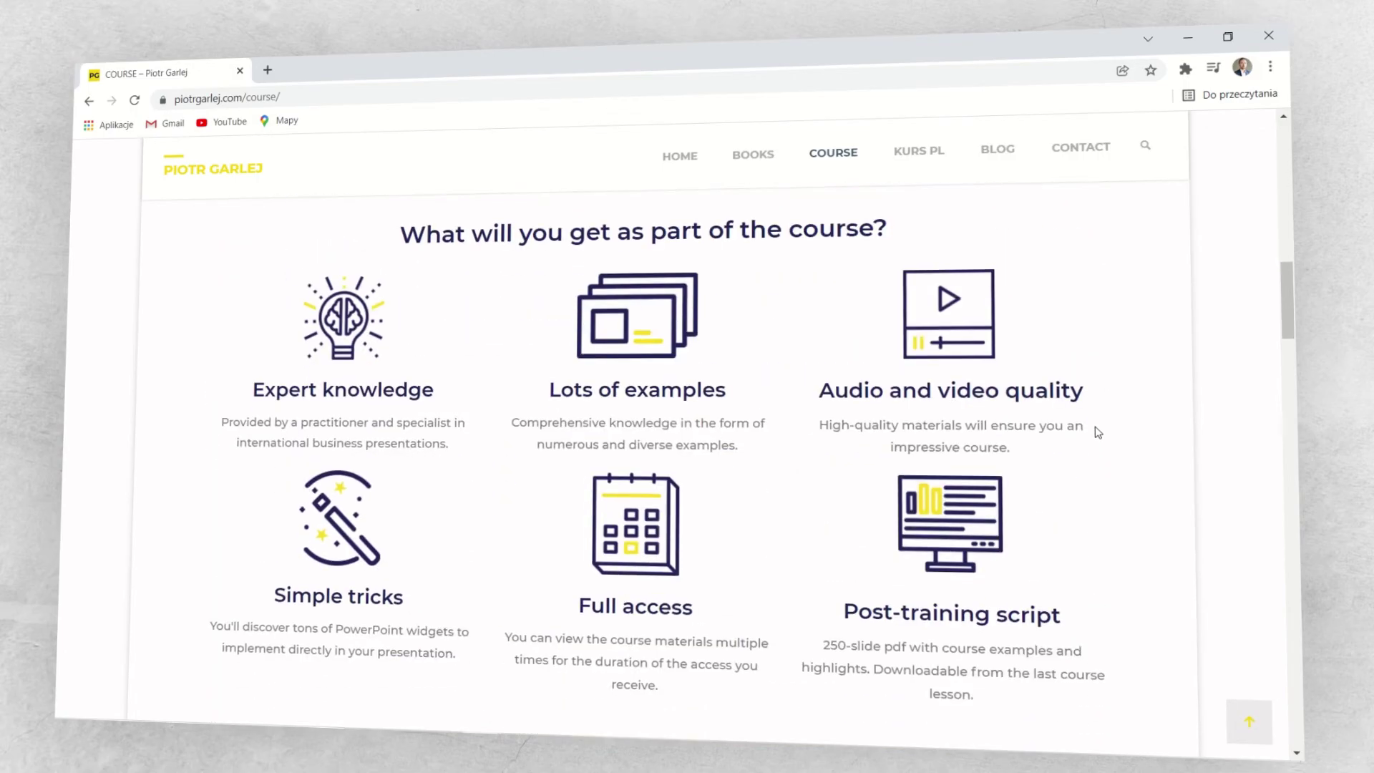
scroll(1097, 428, down, 8)
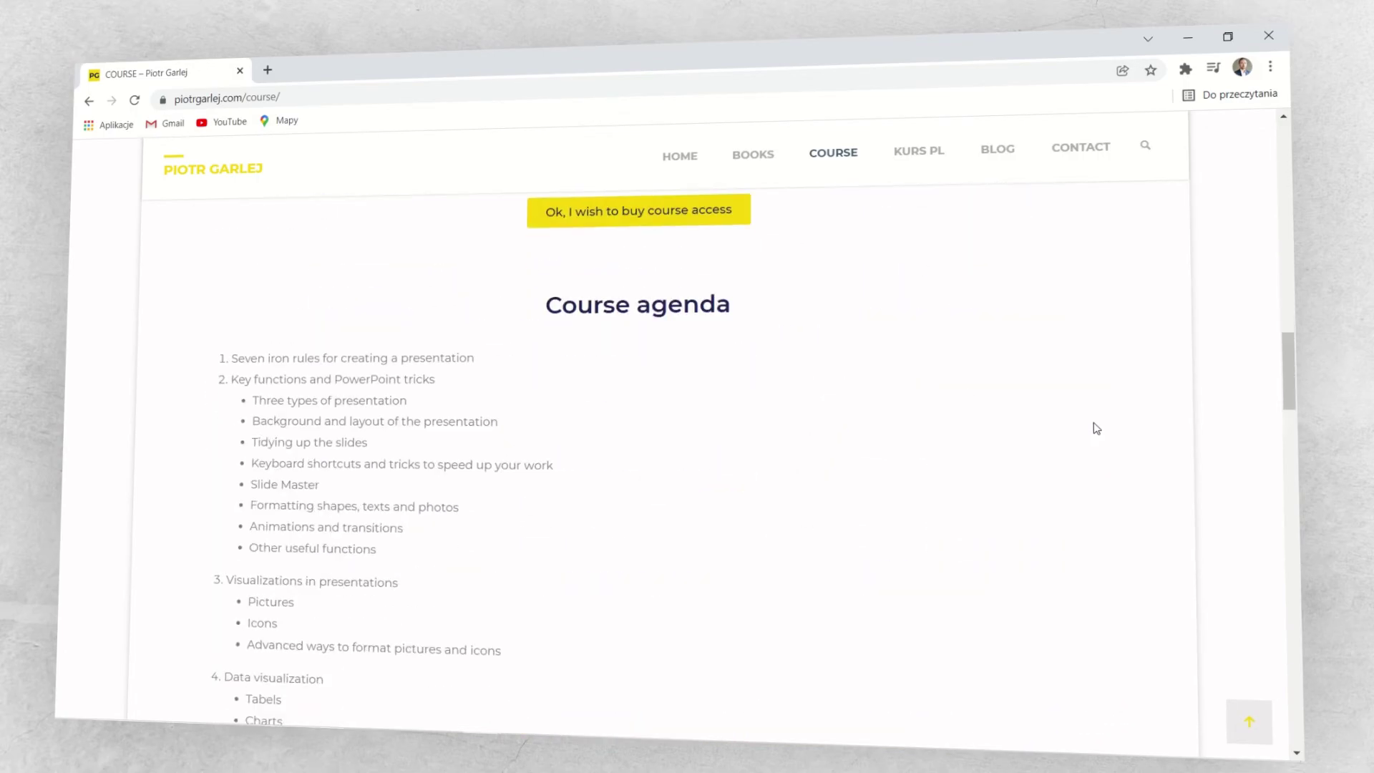
scroll(1097, 427, down, 5)
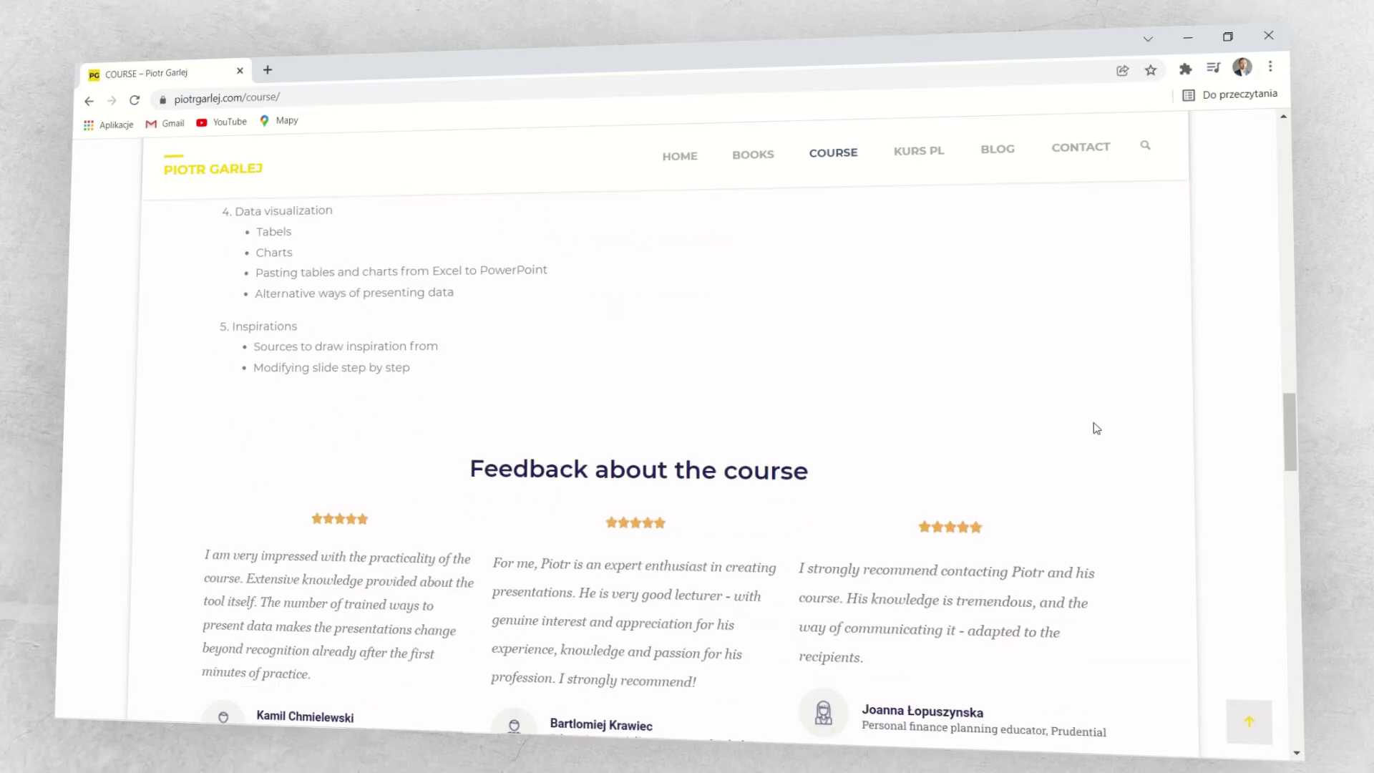
scroll(1094, 428, down, 1)
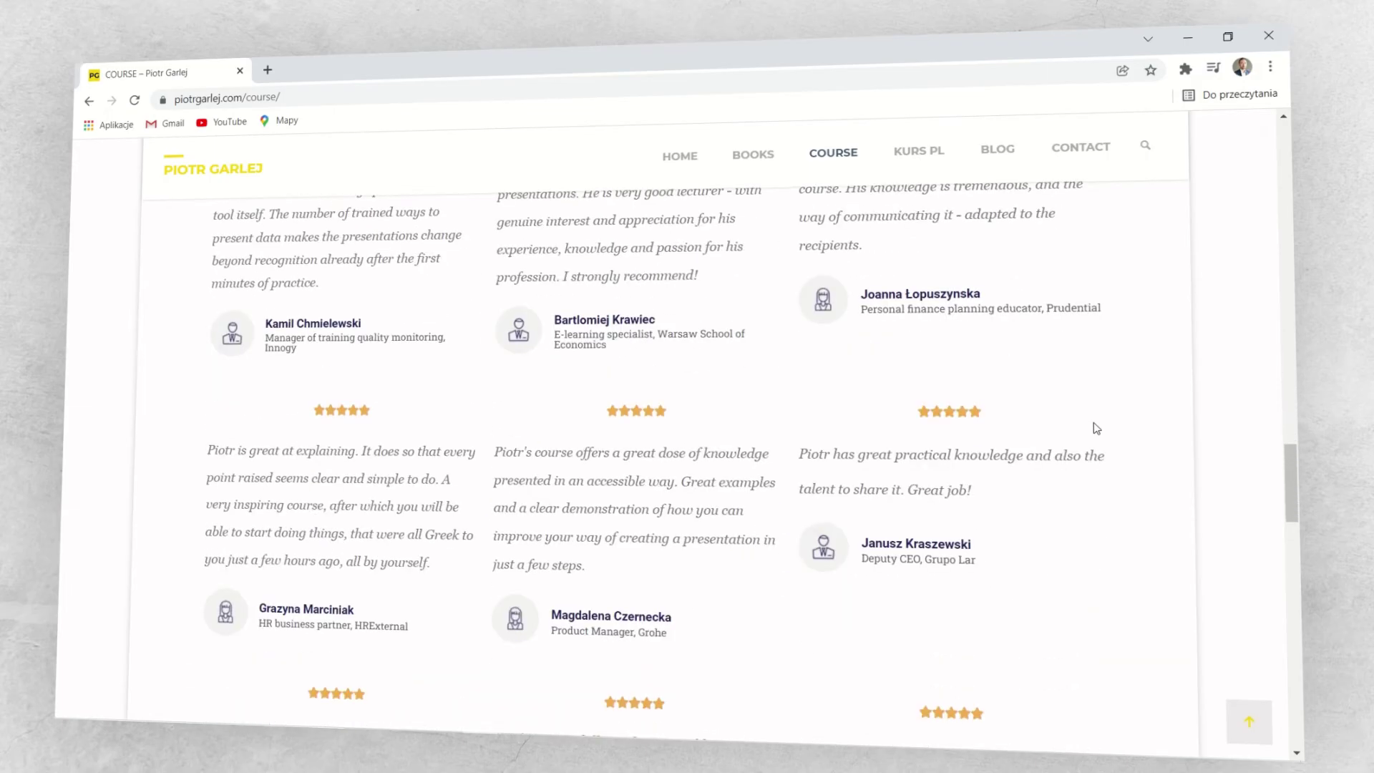
scroll(1095, 428, down, 6)
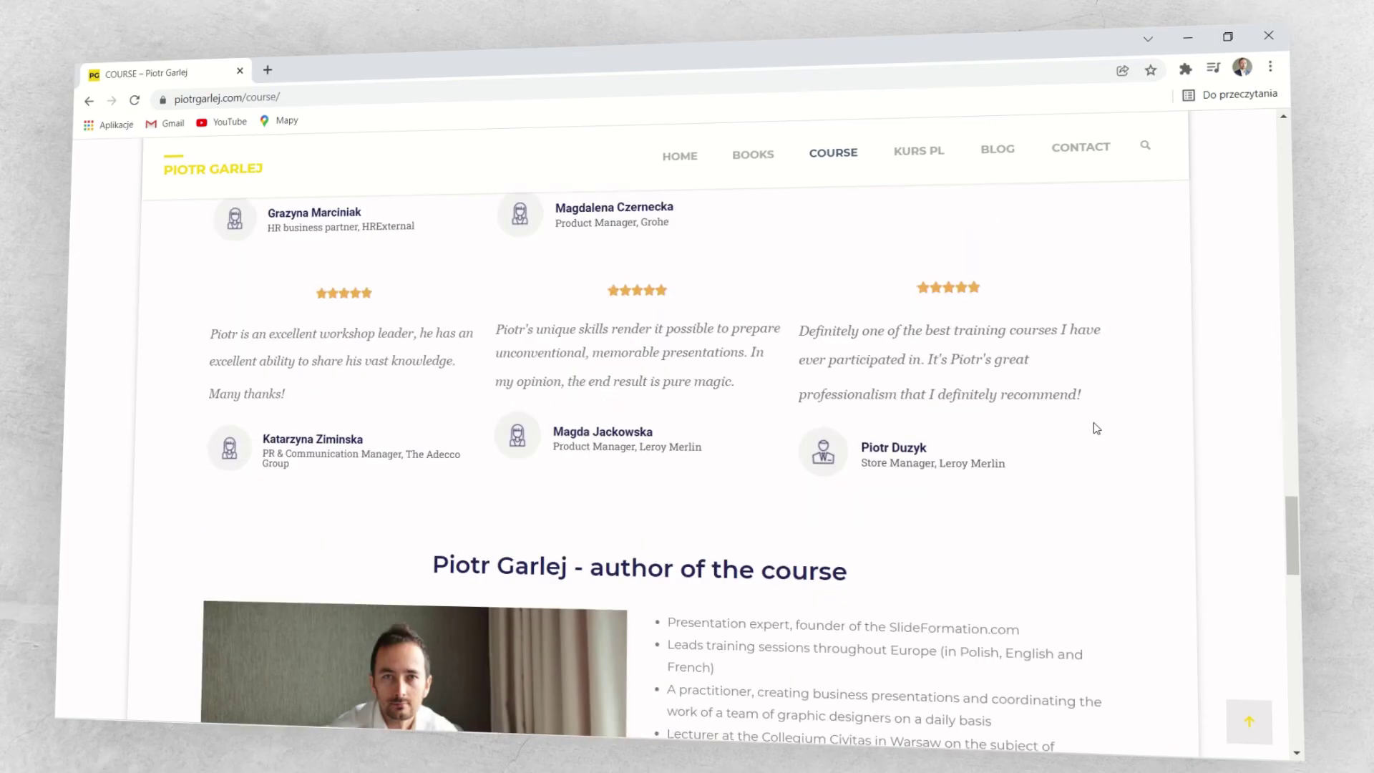
scroll(1094, 427, down, 3)
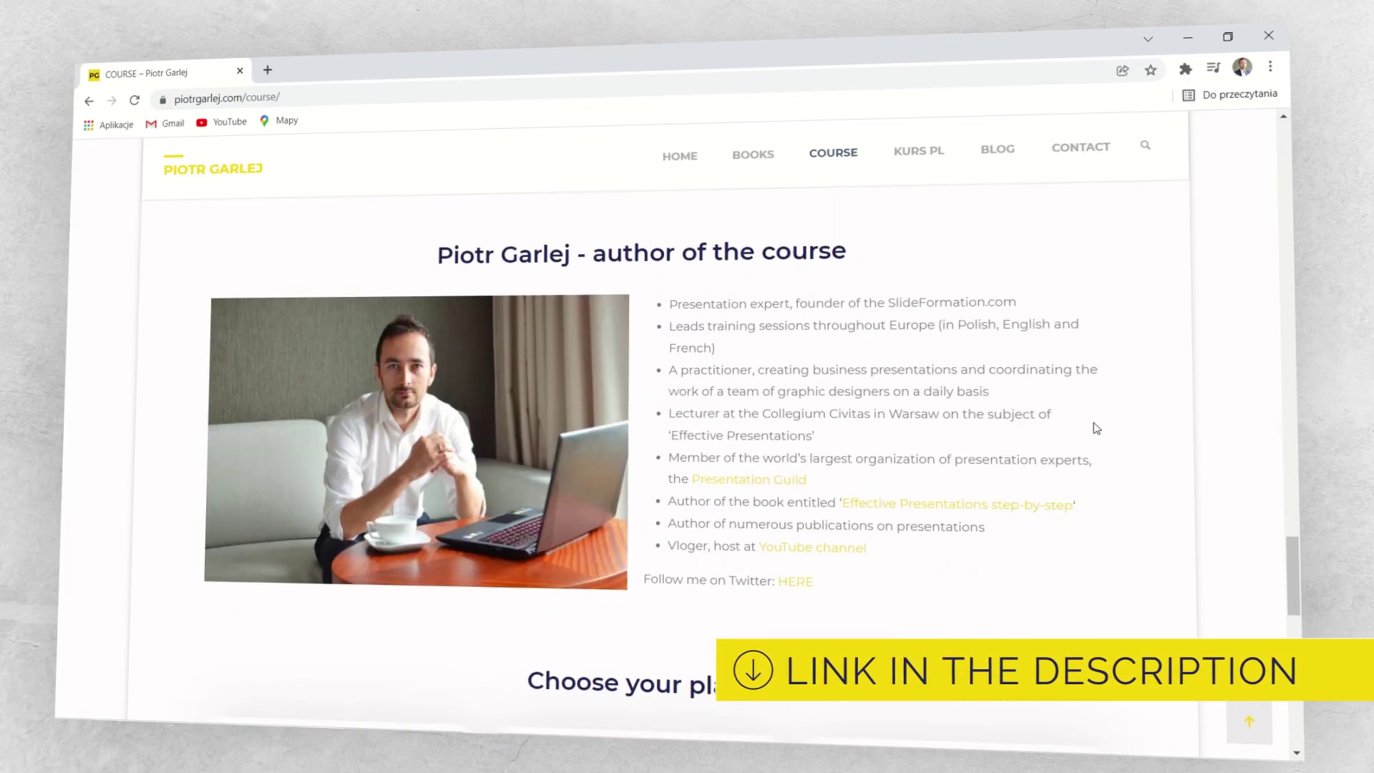
scroll(1094, 428, down, 4)
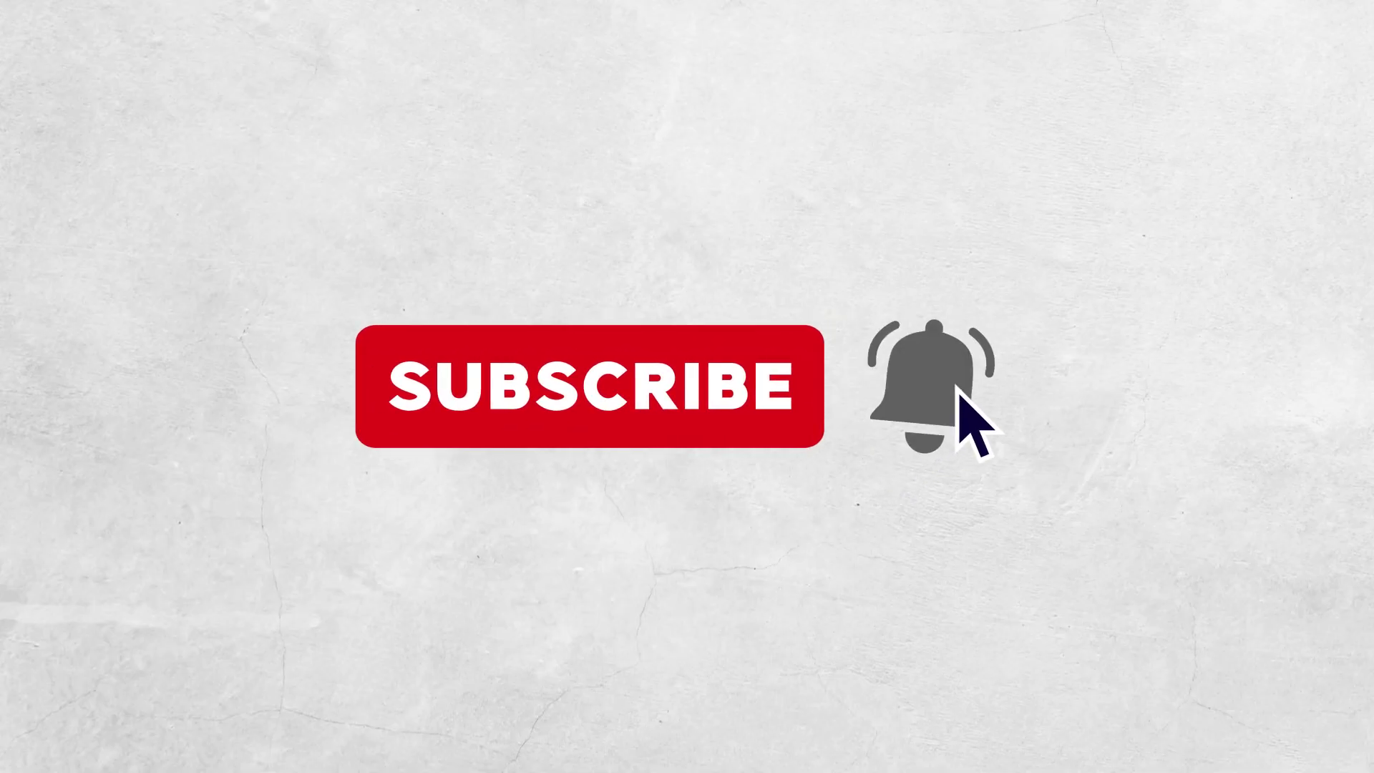